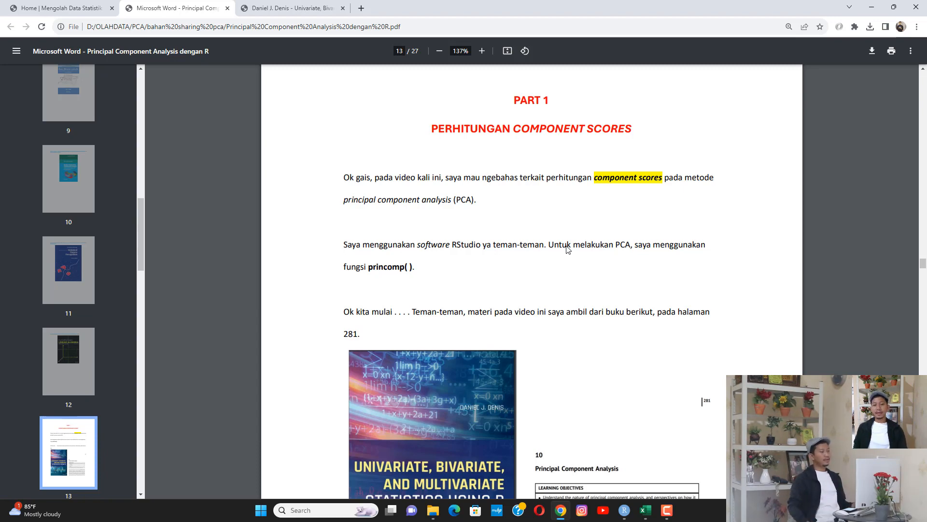
Highlight the document's mention of RStudio and switch to RStudio to view the kode PCA 3.Rmd notebook
left_click_drag(363, 246, 474, 245)
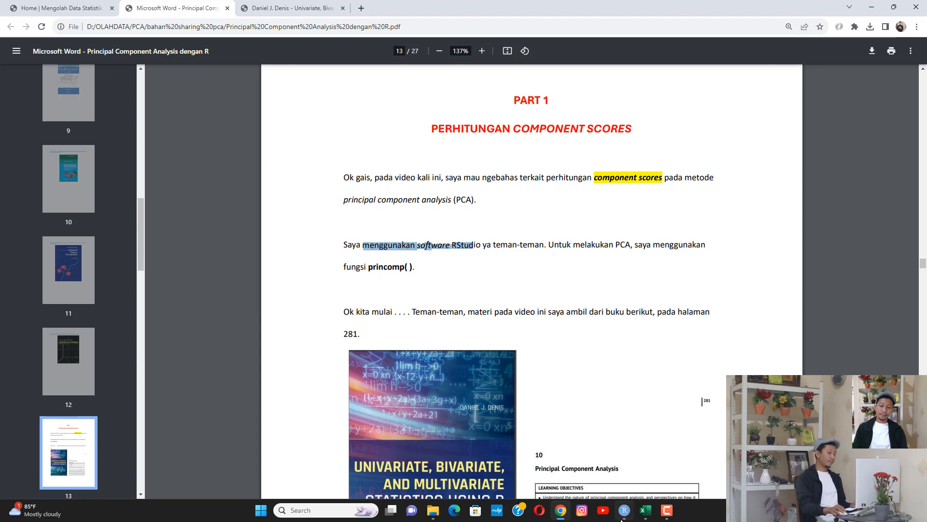
left_click(624, 510)
scroll(145, 155, "down", 3)
scroll(146, 153, "up", 3)
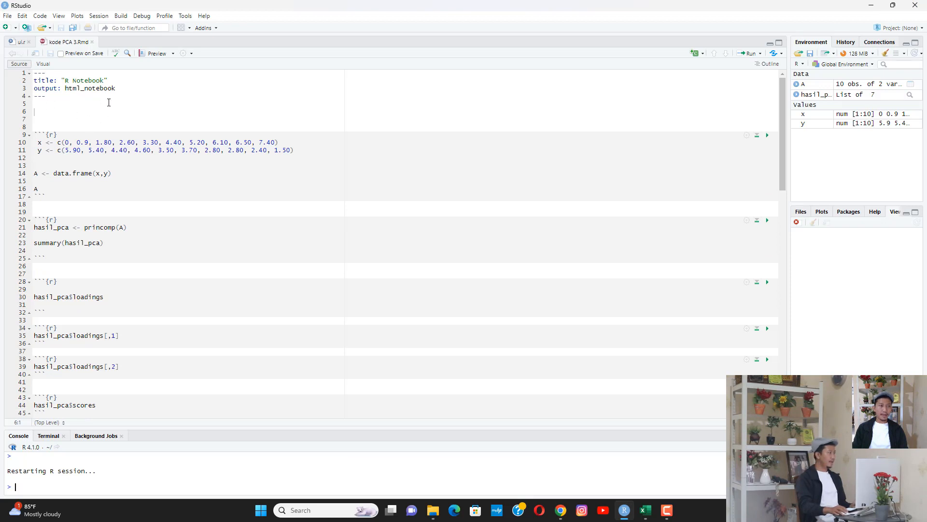
Look up the R Notebook option among RStudio's new file types and return to the PCA document in Chrome
left_click(7, 15)
mouse_move(115, 33)
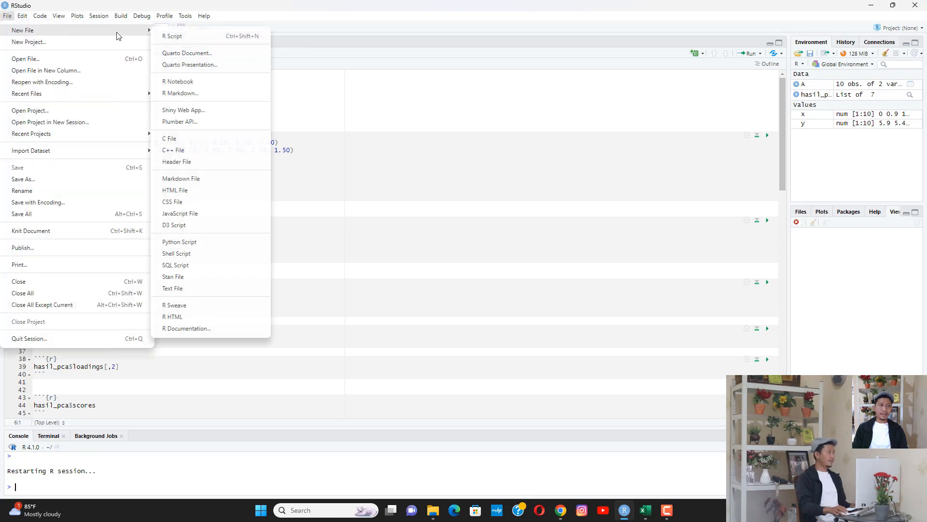
left_click(208, 82)
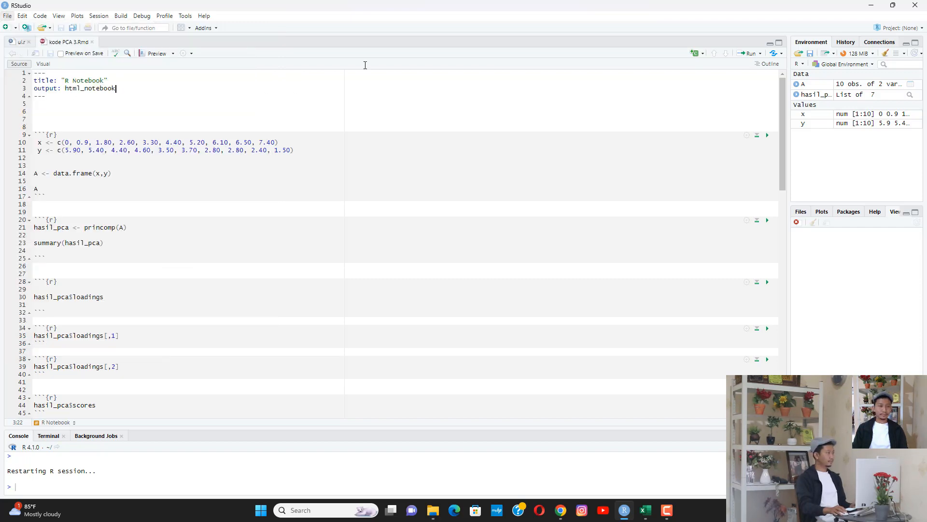
left_click(872, 7)
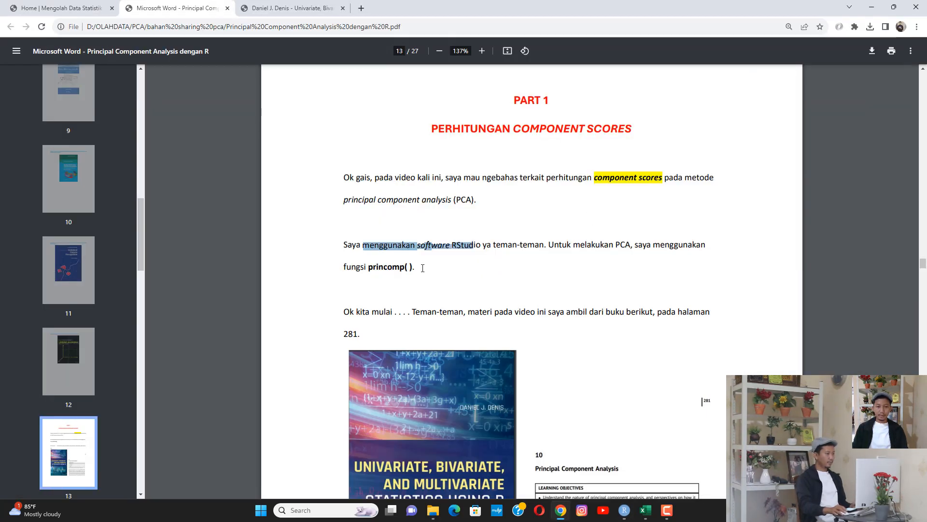
Highlight the princomp( ) function name in the document and read on to the source book's cover and page reference
scroll(420, 266, "down", 1)
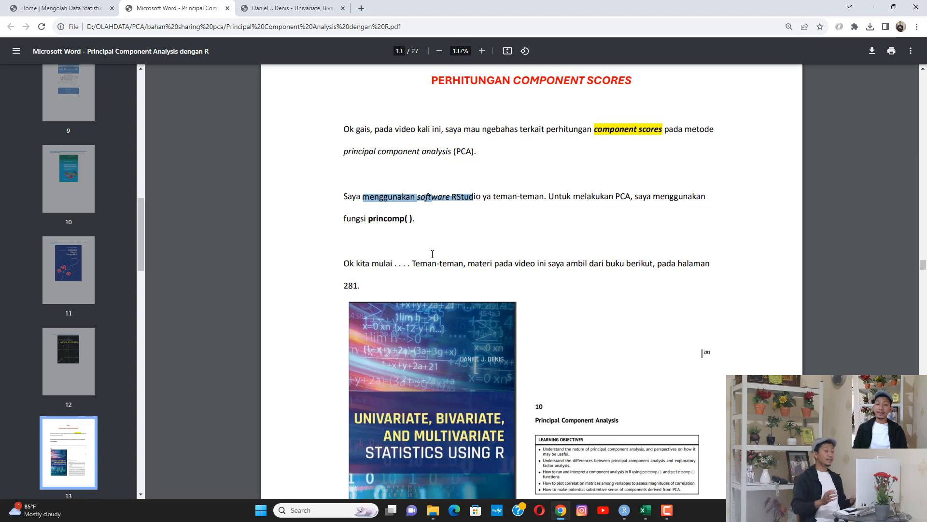
left_click_drag(369, 220, 419, 220)
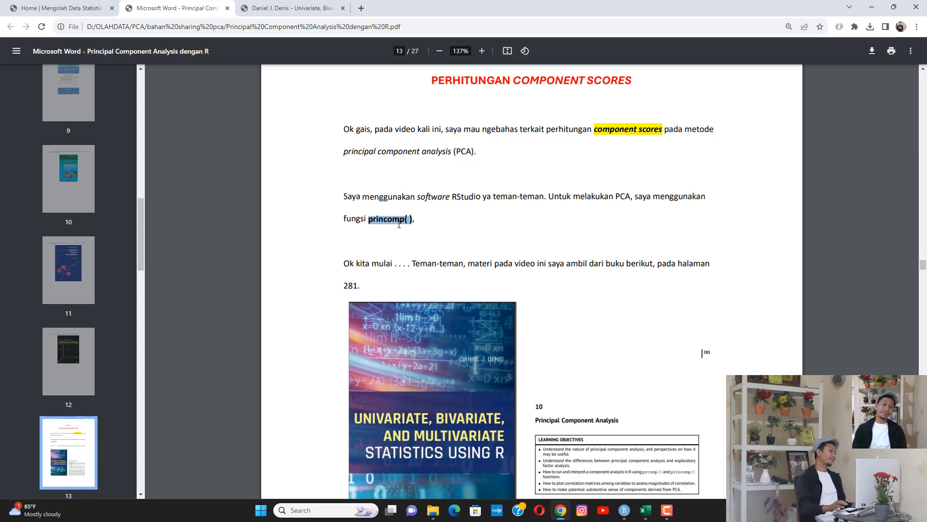
scroll(417, 261, "down", 1)
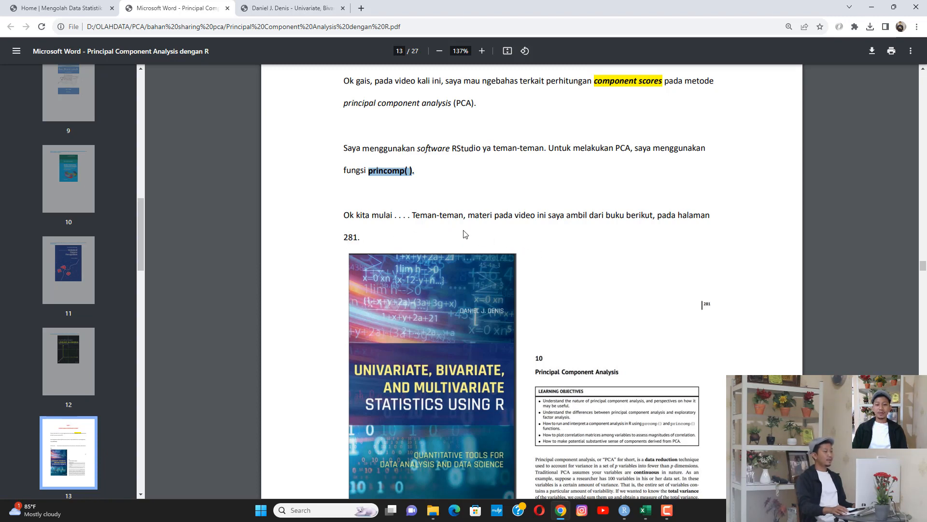
scroll(372, 249, "down", 1)
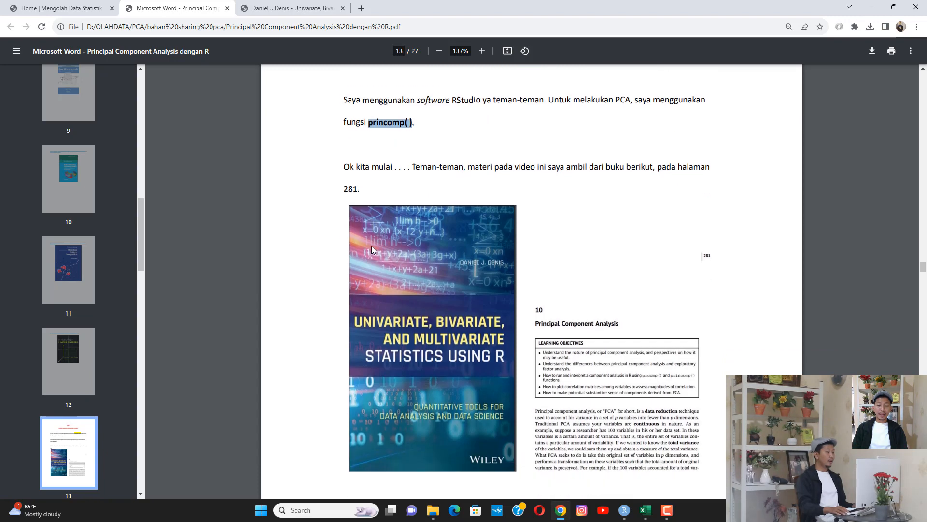
Duplicate the browser tab holding the Univariate, Bivariate, and Multivariate Statistics Using R book
left_click(290, 10)
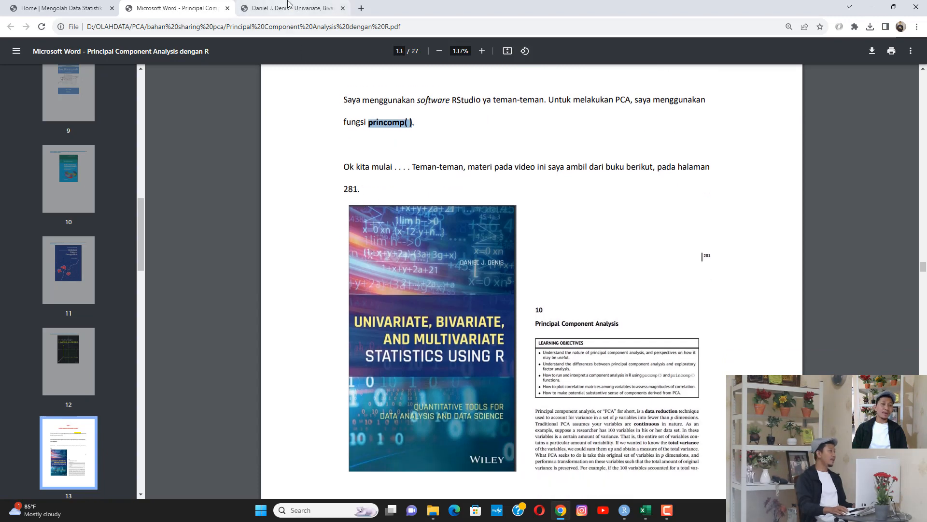
left_click(179, 8)
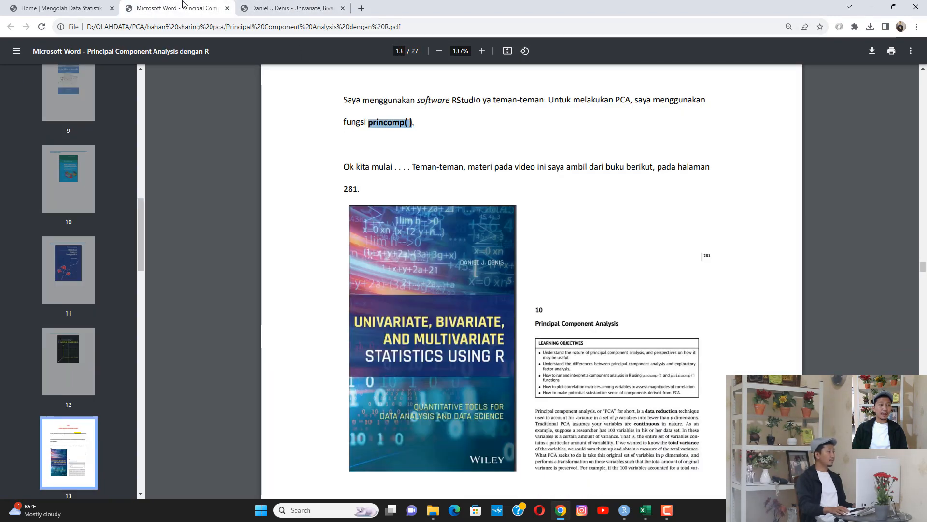
left_click(296, 8)
right_click(296, 6)
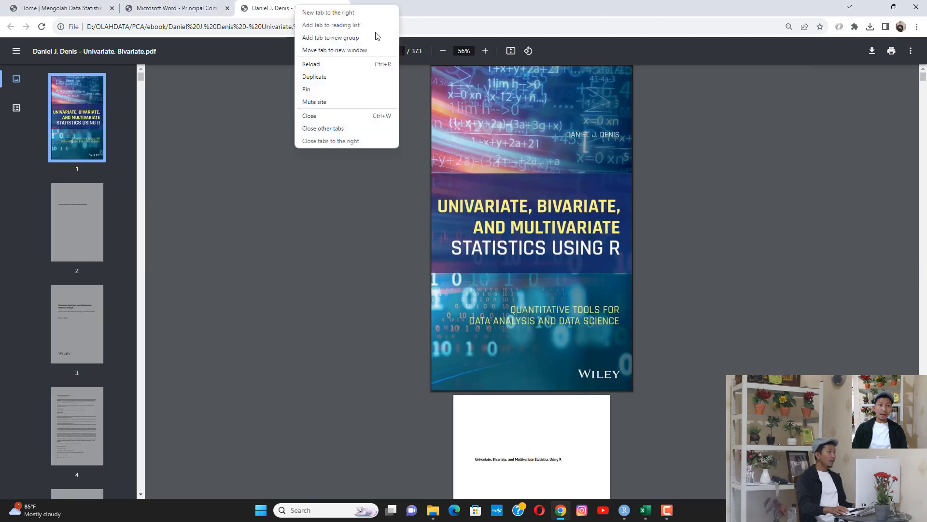
left_click(353, 77)
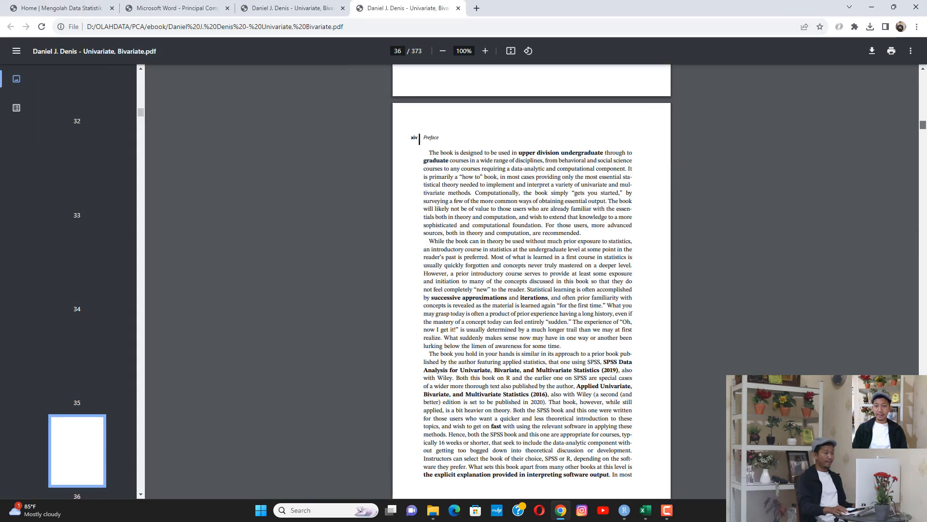
Go to chapter 10, Principal Component Analysis, on book page 281 in the duplicated copy
left_click_drag(922, 124, 924, 401)
scroll(623, 324, "down", 14)
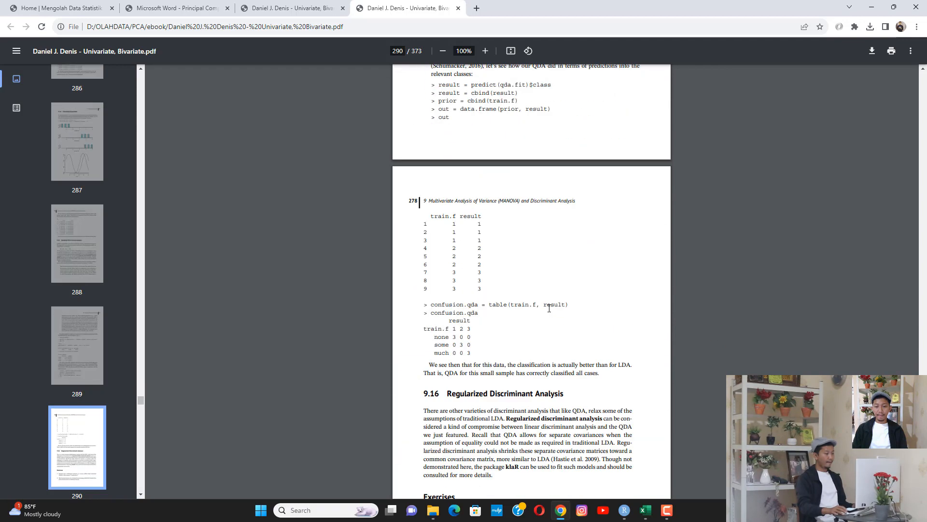
scroll(553, 310, "down", 10)
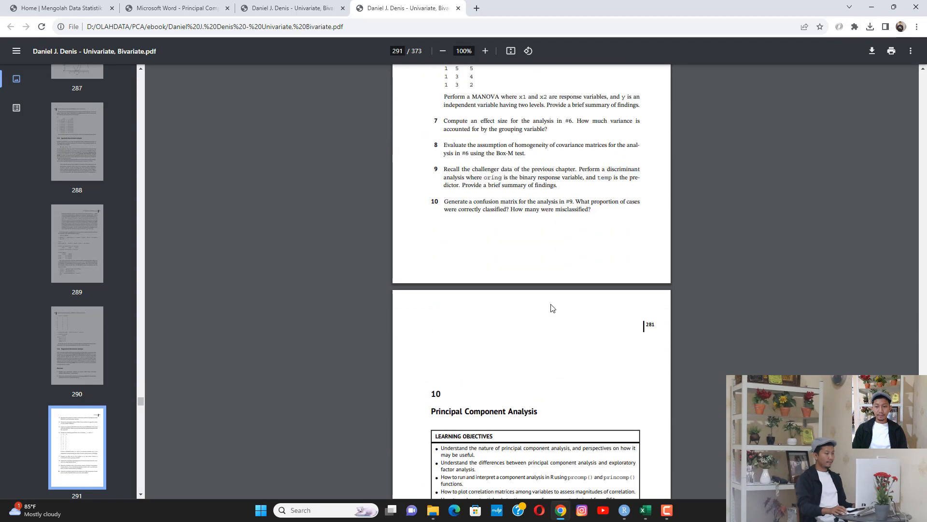
scroll(630, 194, "up", 2)
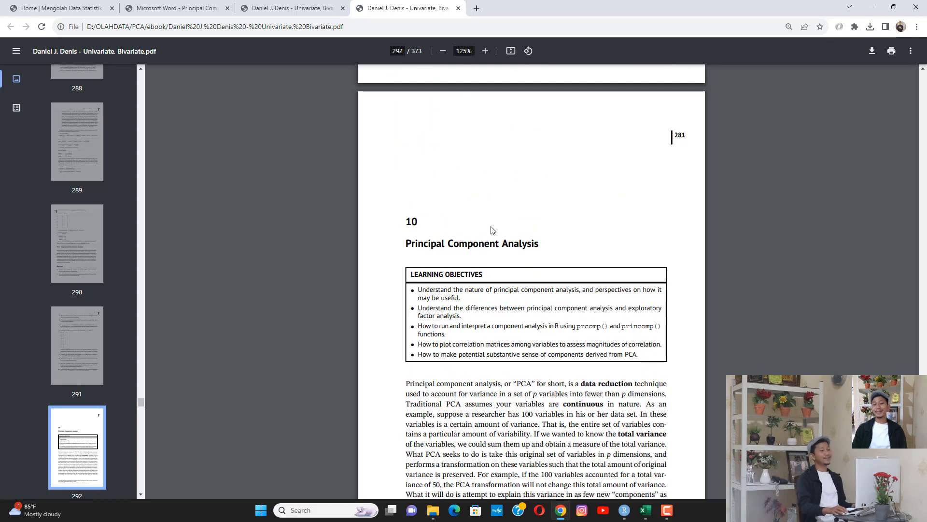
Find section 10.2.1 Pearson's 1901 Data on book page 284 and enlarge it to 195% to read the x and y table
scroll(488, 232, "down", 10)
scroll(476, 221, "down", 12)
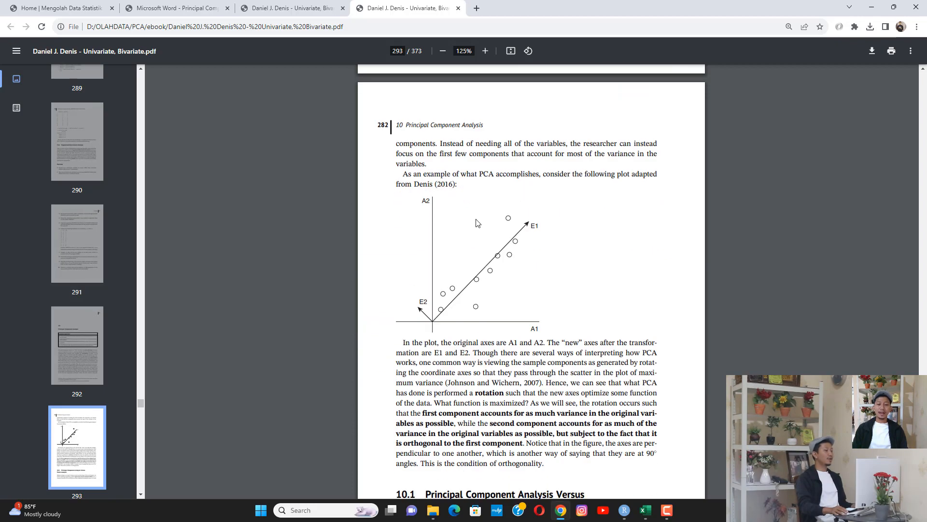
scroll(480, 221, "down", 11)
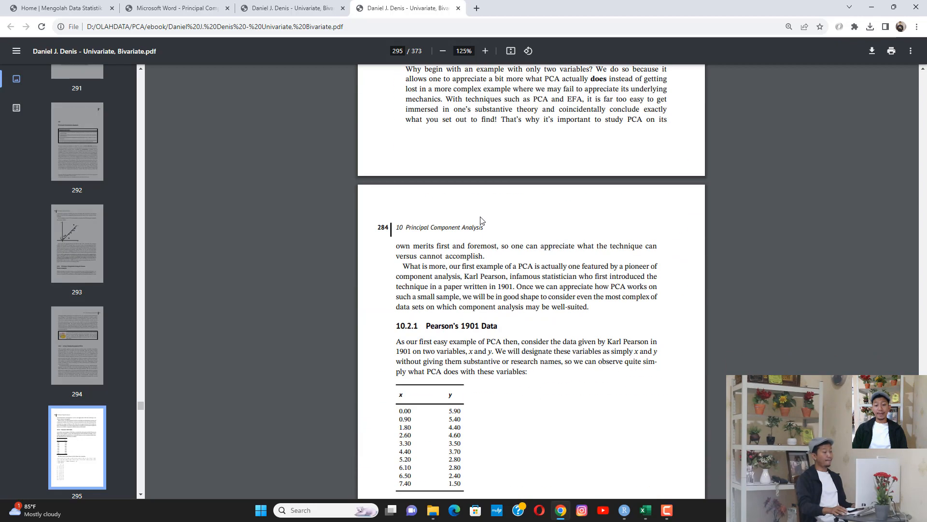
scroll(467, 213, "up", 5, "ctrl")
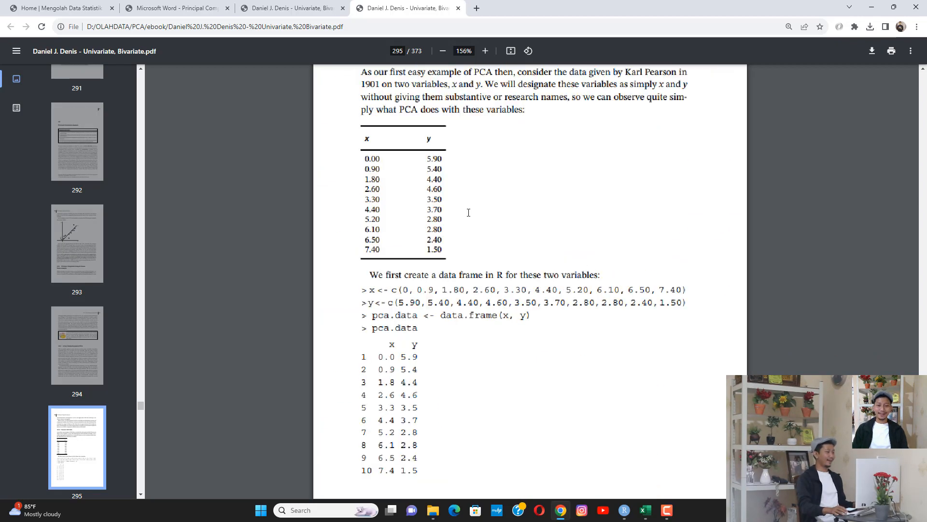
scroll(406, 214, "up", 2)
scroll(406, 214, "up", 3)
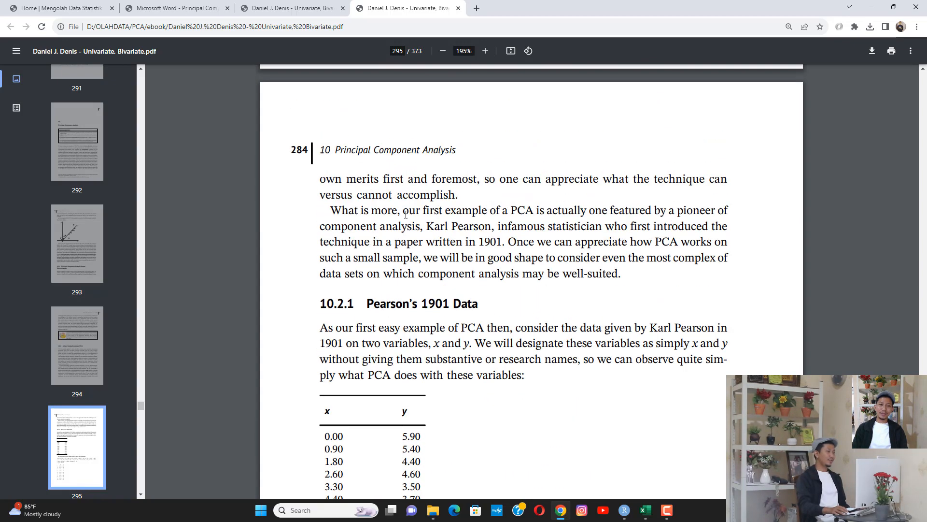
scroll(413, 207, "down", 4)
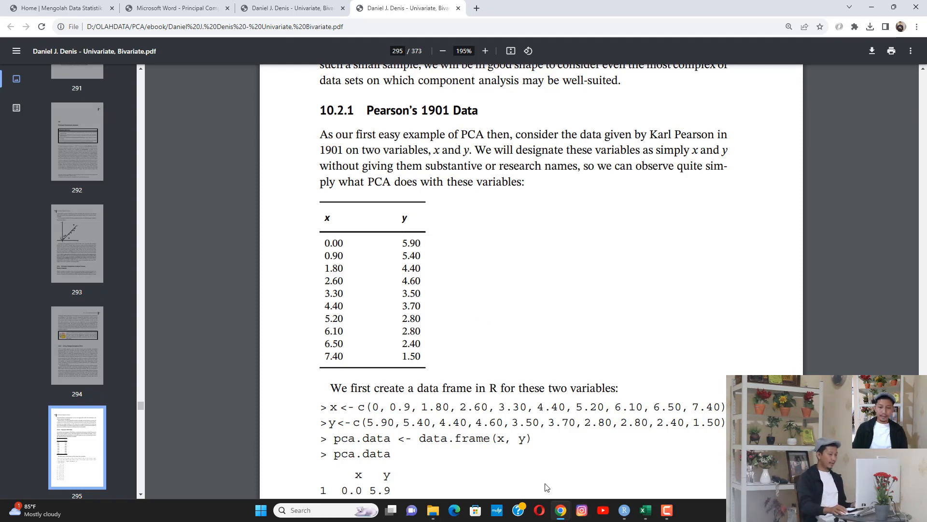
Compare Tabel 1 on page 14 of the PCA document with the Pearson's 1901 data table in the book
left_click(273, 8)
left_click(193, 8)
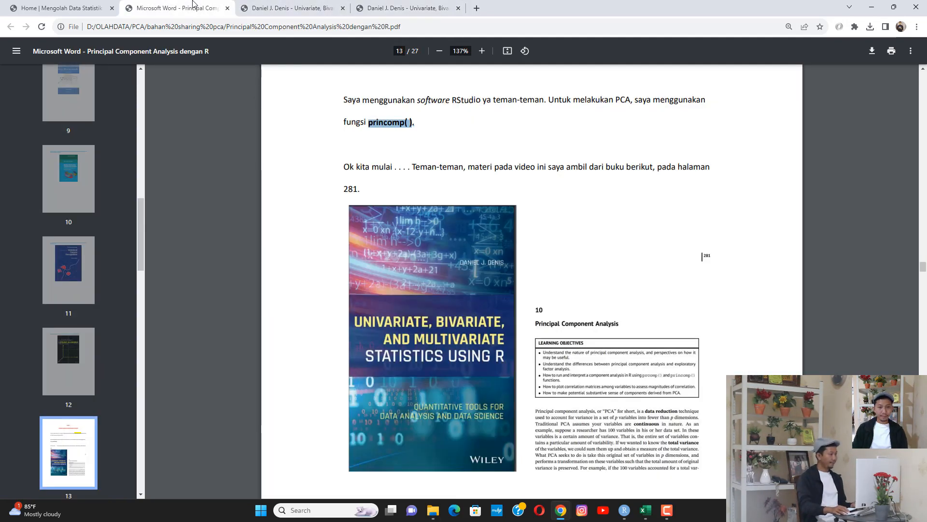
scroll(549, 265, "down", 3)
scroll(528, 273, "down", 7)
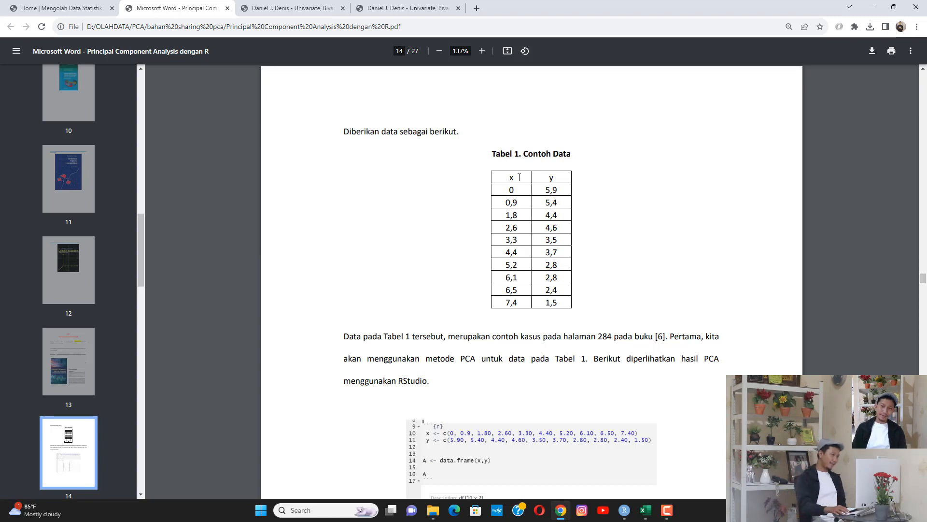
left_click(405, 6)
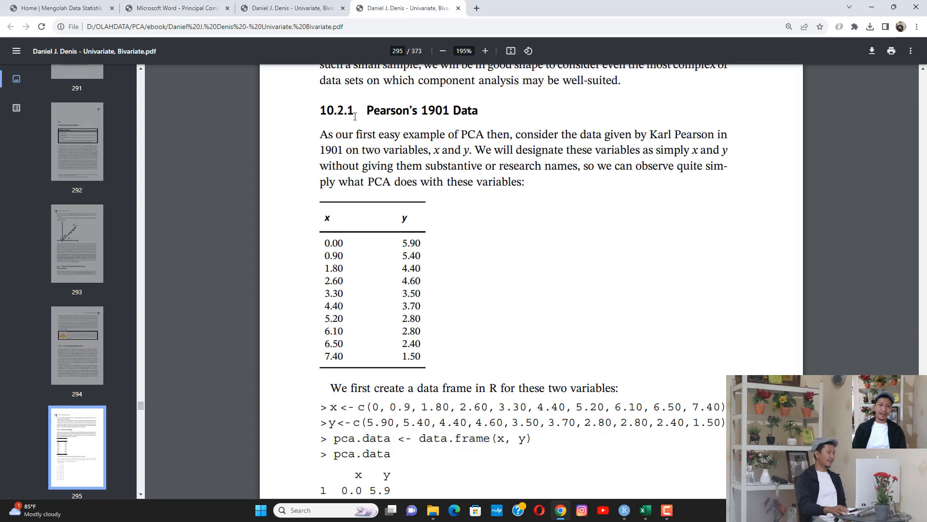
left_click(181, 9)
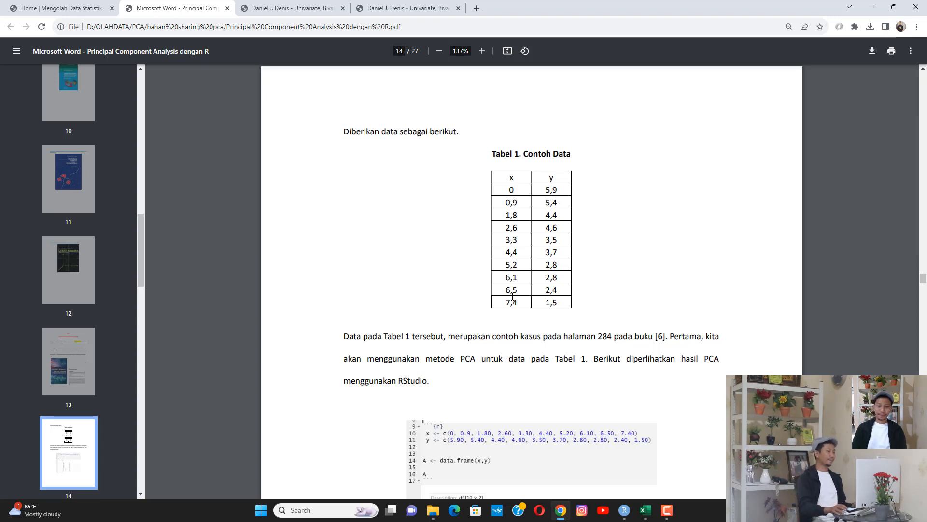
In RStudio, run the kode PCA 3.Rmd chunk that builds data frame A from vectors x and y, and review its output table
left_click(624, 510)
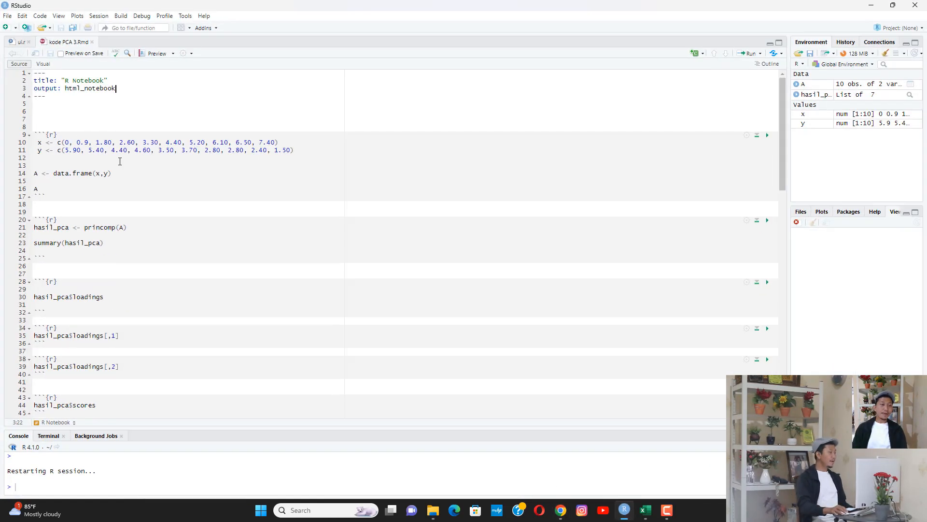
left_click(106, 126)
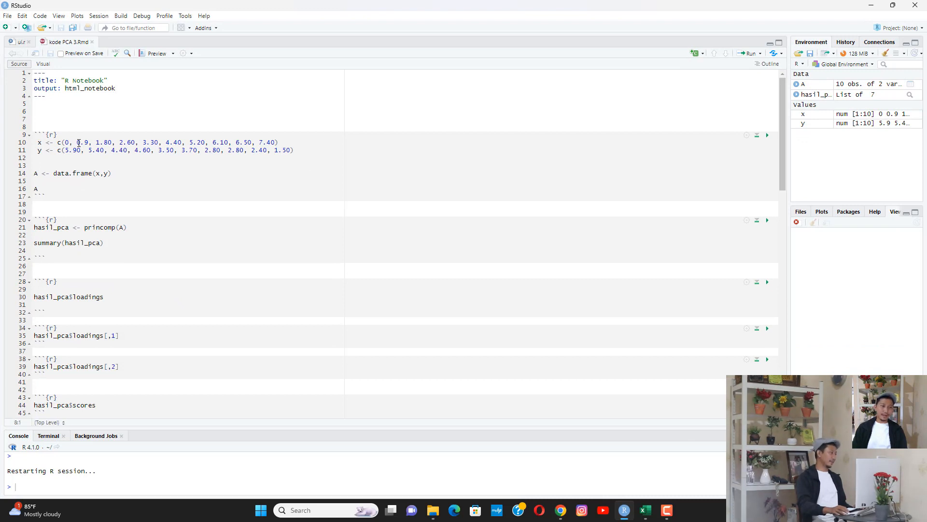
left_click_drag(66, 143, 271, 143)
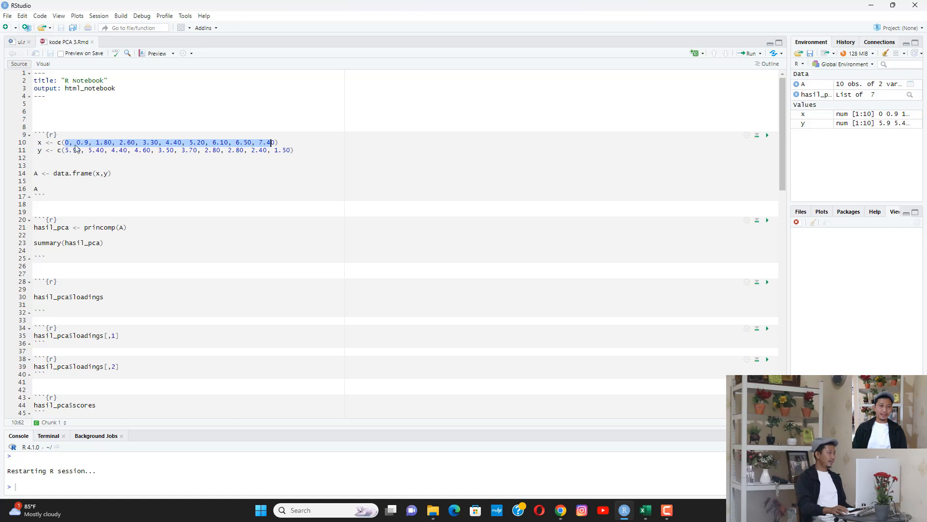
left_click_drag(65, 150, 277, 150)
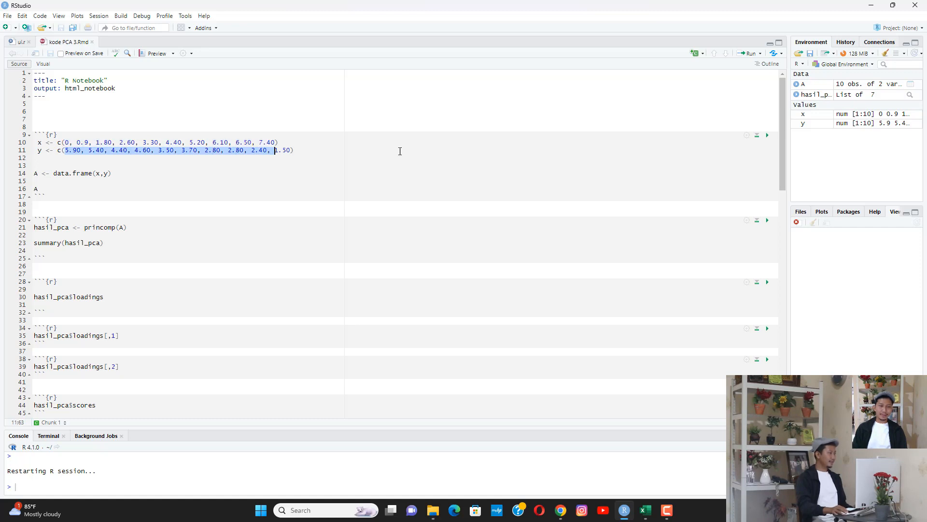
left_click(767, 136)
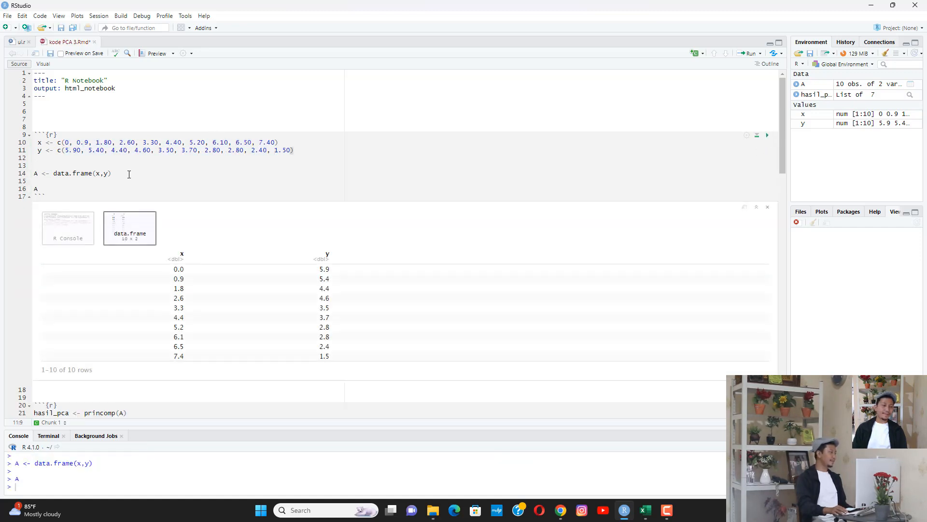
scroll(129, 175, "down", 1)
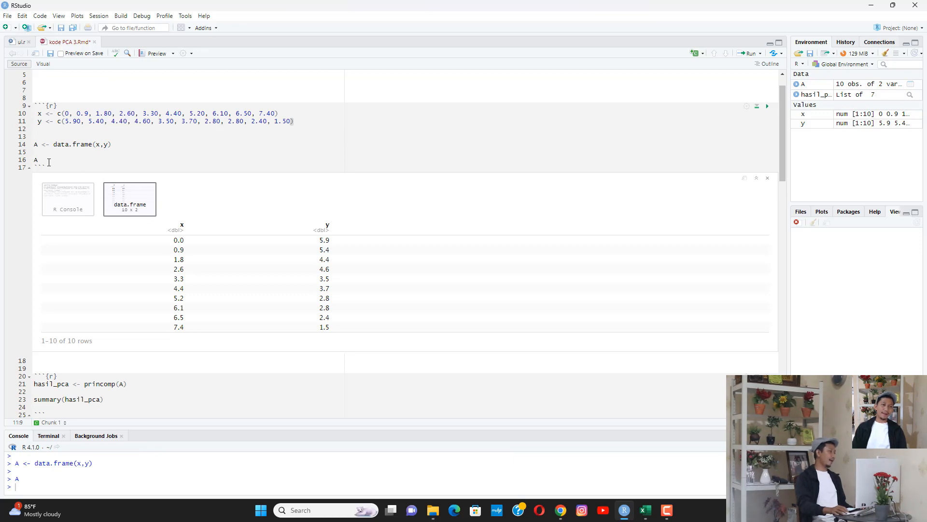
left_click(33, 160)
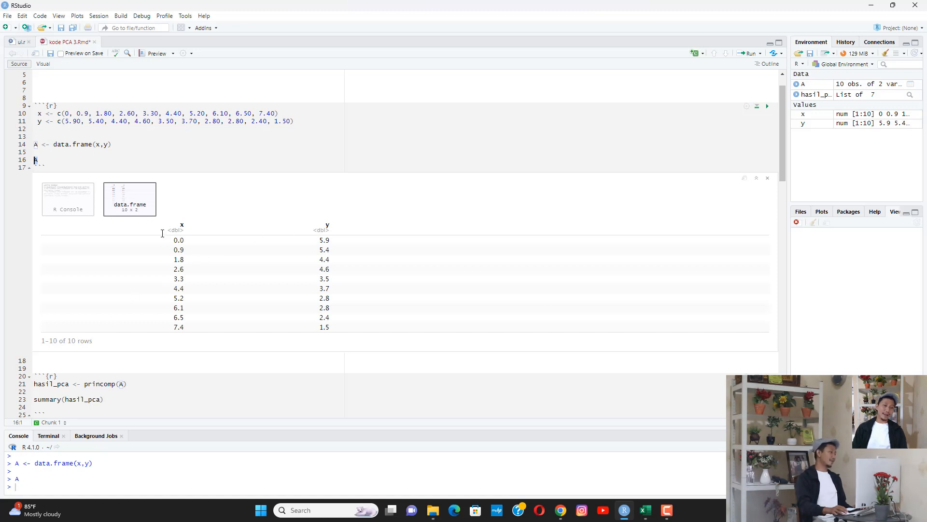
scroll(192, 232, "down", 3)
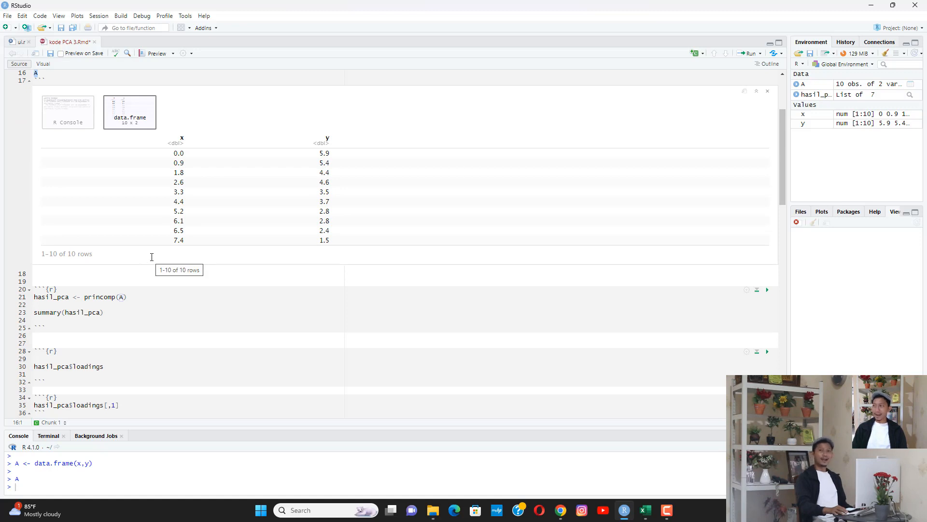
scroll(155, 257, "up", 2)
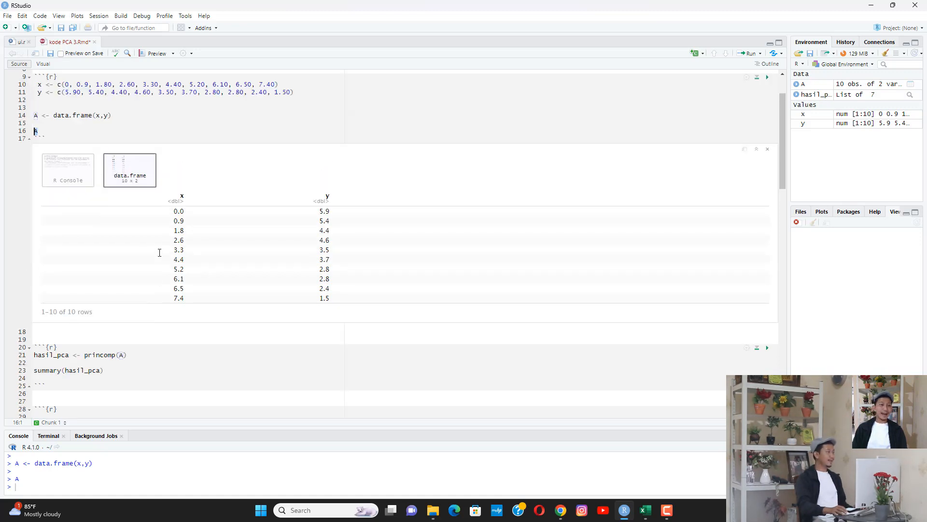
left_click(55, 131)
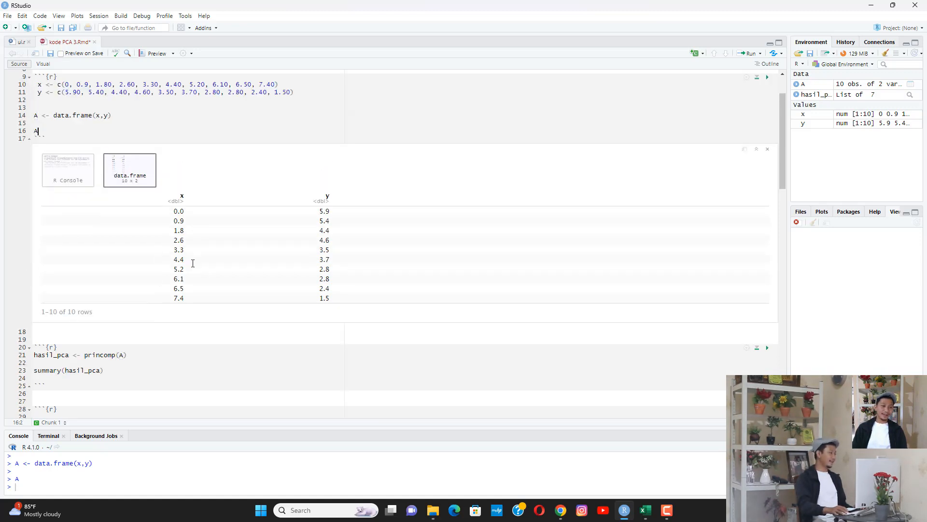
Run the chunk that assigns princomp(A) to hasil_pca, and review its summary of component importance for Comp.1 and Comp.2
scroll(136, 264, "down", 3)
left_click_drag(85, 268, 113, 269)
left_click(122, 269)
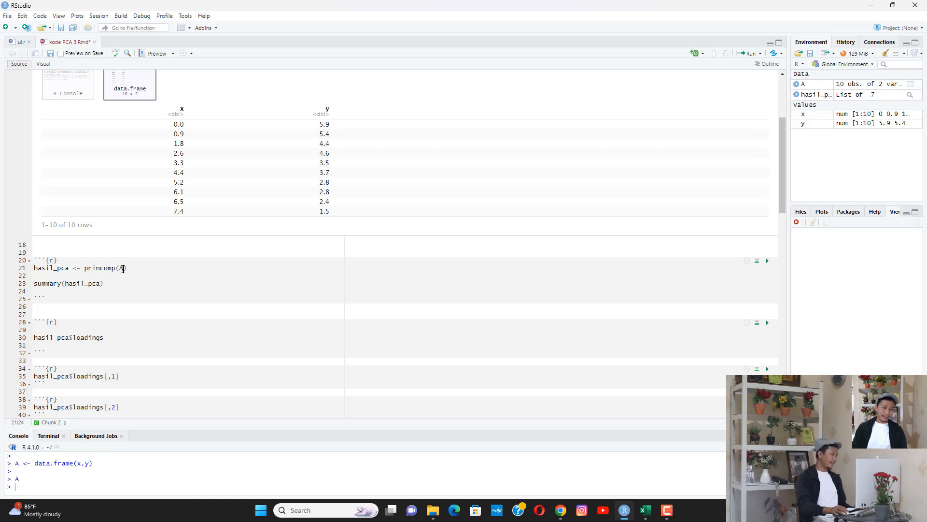
left_click_drag(111, 283, 74, 284)
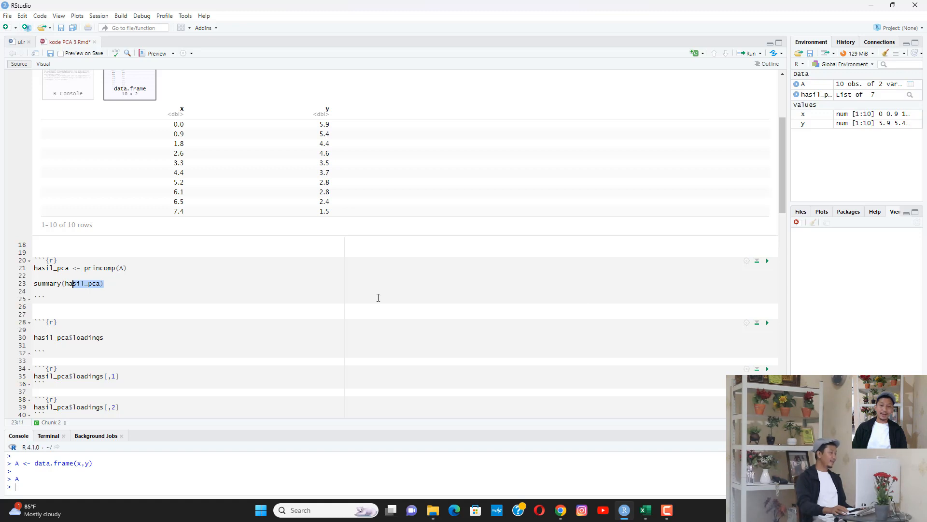
left_click(767, 261)
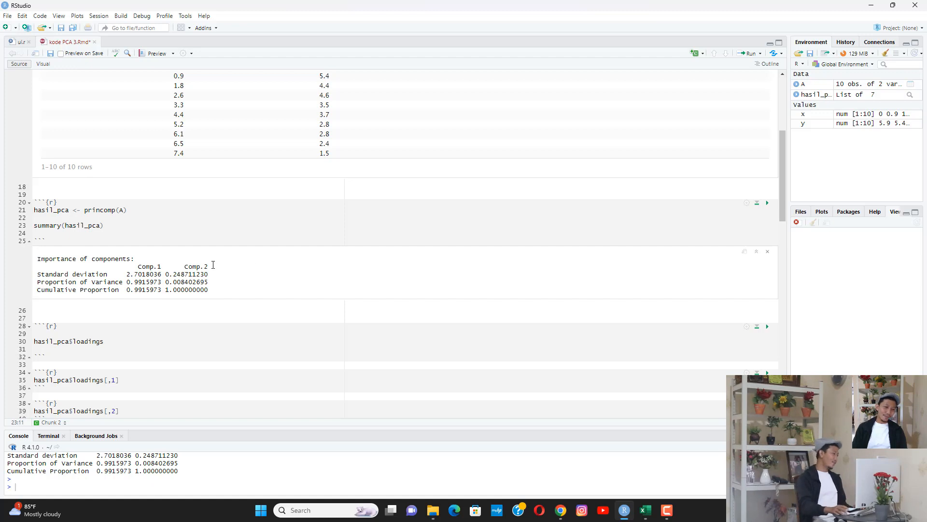
left_click_drag(140, 266, 205, 267)
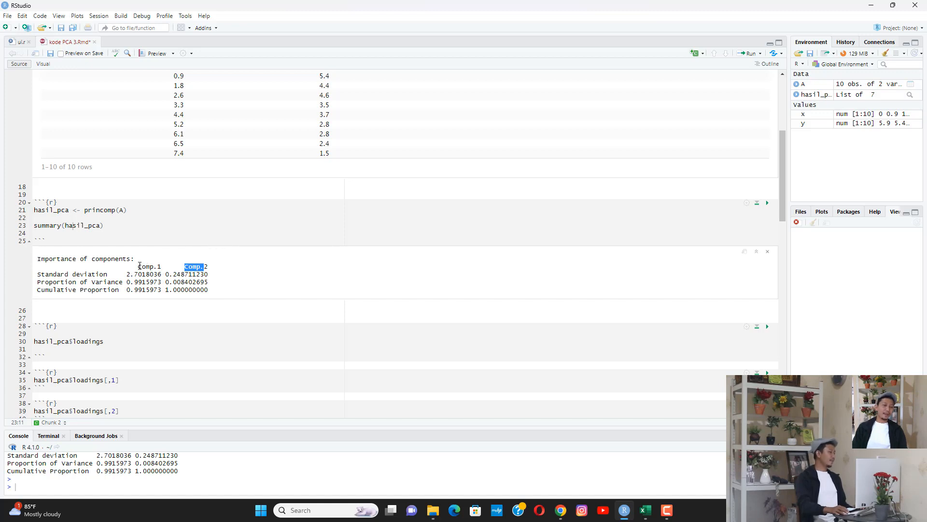
Run the hasil_pca$loadings chunk and review the x and y loadings for Comp.1 and Comp.2
left_click(767, 326)
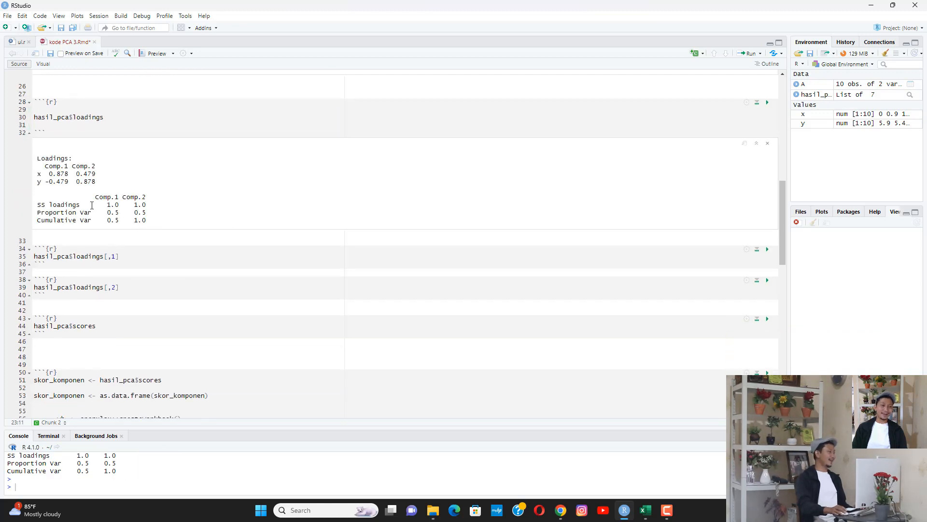
left_click_drag(92, 199, 116, 198)
left_click_drag(49, 166, 96, 166)
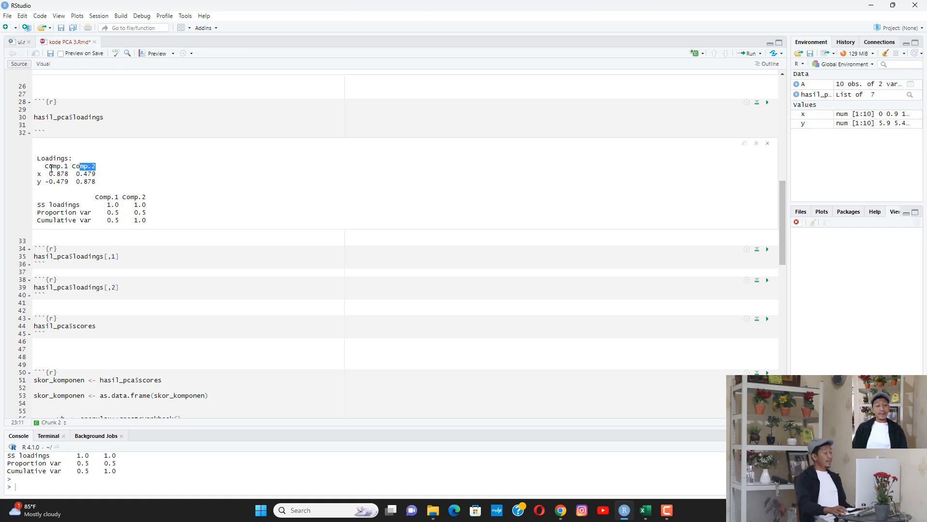
left_click_drag(48, 167, 71, 166)
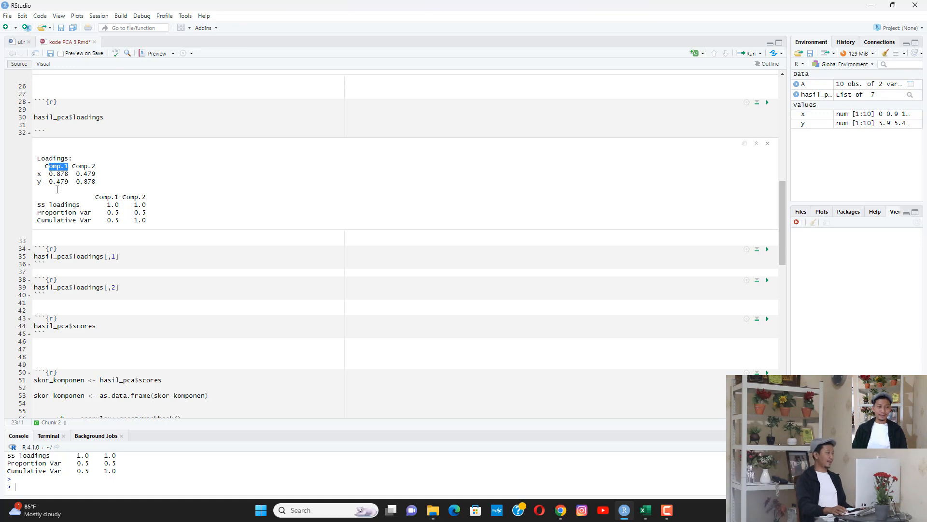
left_click_drag(80, 167, 98, 174)
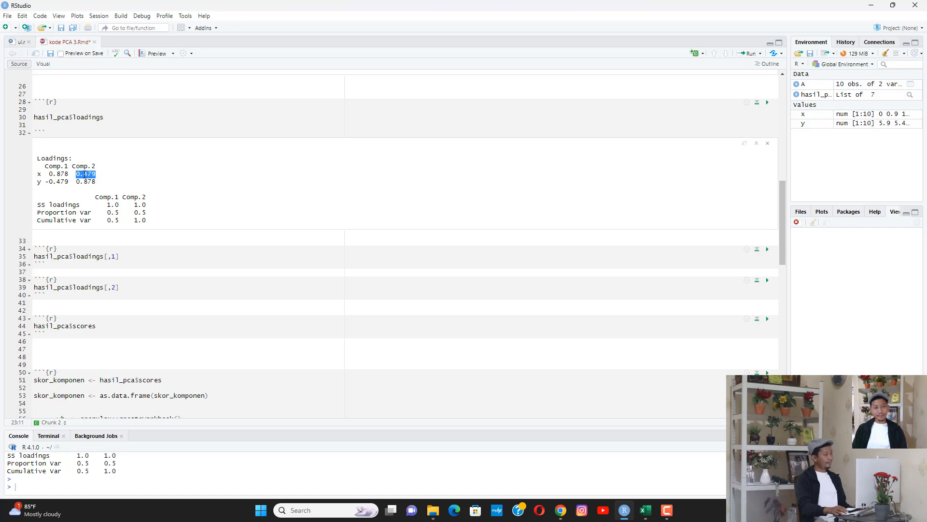
mouse_move(88, 166)
left_mouse_down()
mouse_move(96, 166)
mouse_move(78, 182)
mouse_move(96, 181)
left_mouse_up()
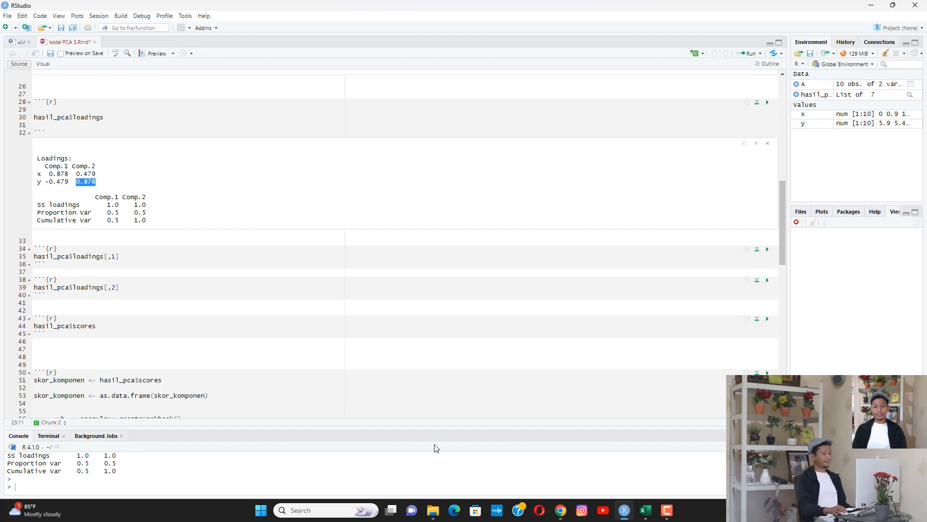
Switch to Chrome and look at the loadings and scores outputs on page 15 of the PCA document
left_click(561, 509)
scroll(498, 308, "down", 3)
scroll(498, 307, "down", 20)
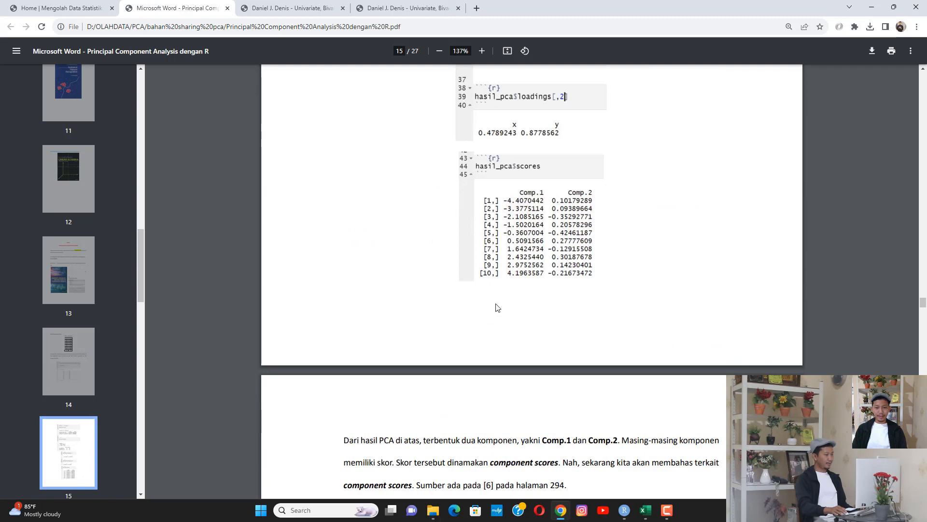
Return to RStudio and run the hasil_pca$scores chunk to output the component scores
left_click(624, 510)
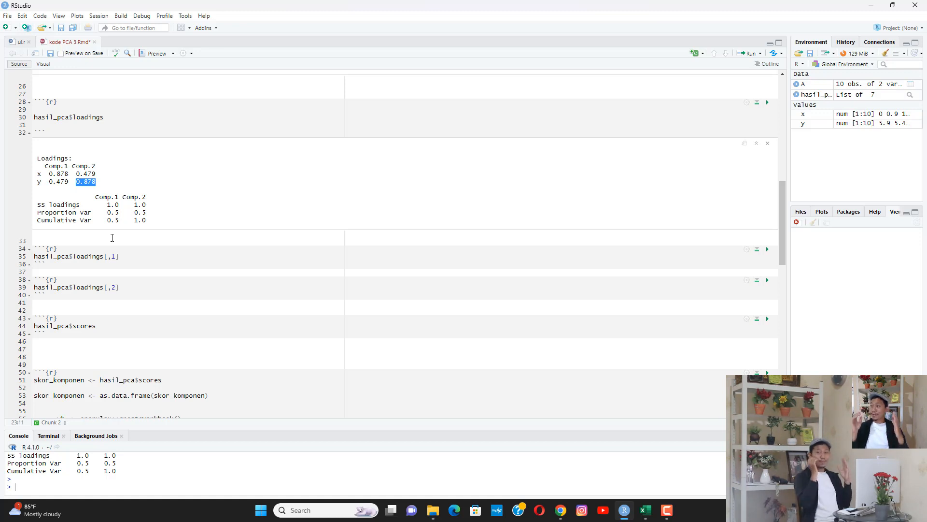
scroll(136, 246, "down", 1)
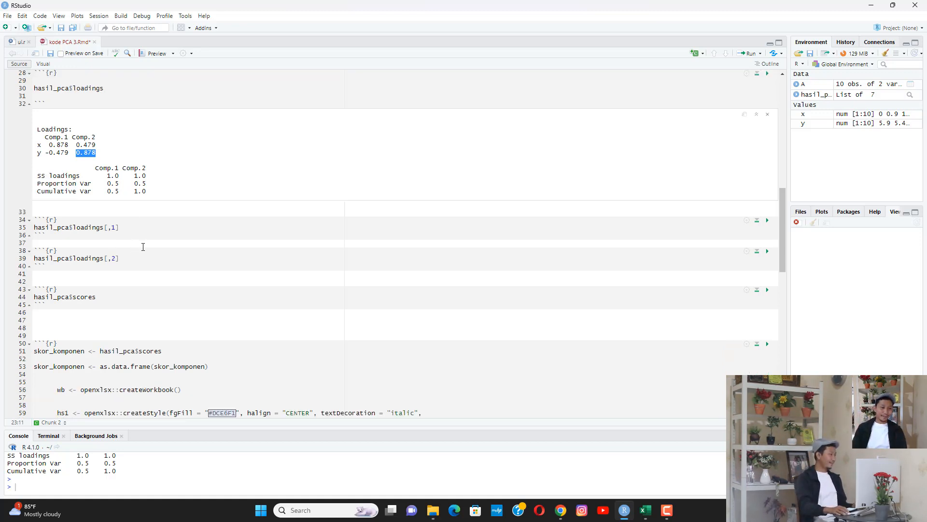
scroll(145, 250, "down", 1)
left_click_drag(34, 271, 97, 269)
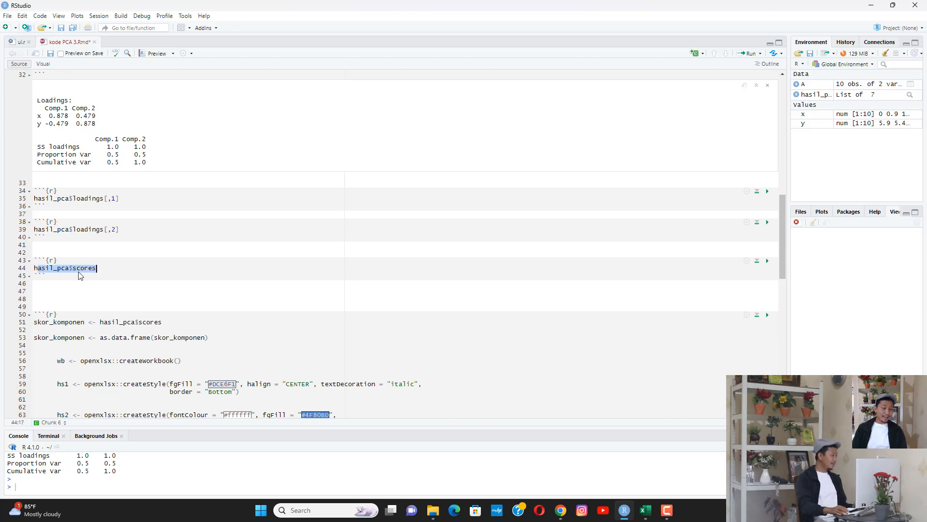
left_click(108, 268)
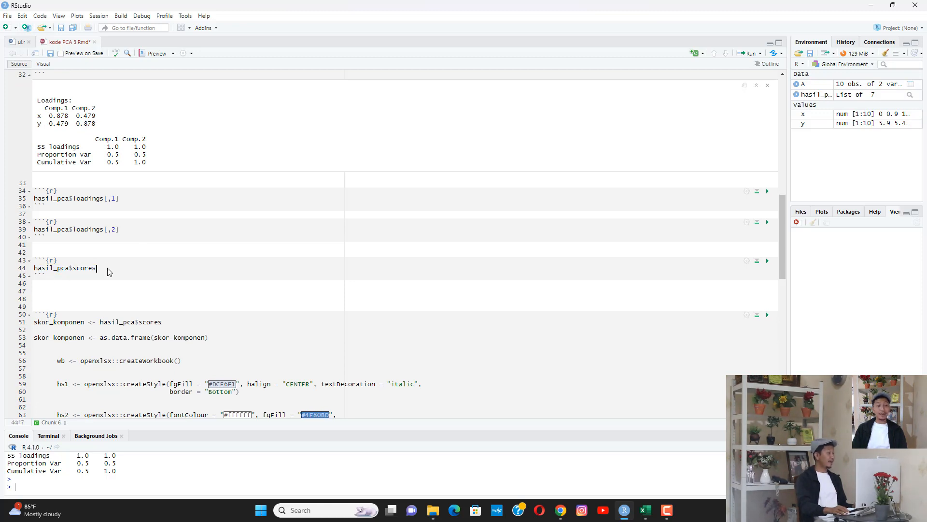
left_click(767, 261)
left_click_drag(76, 237, 146, 236)
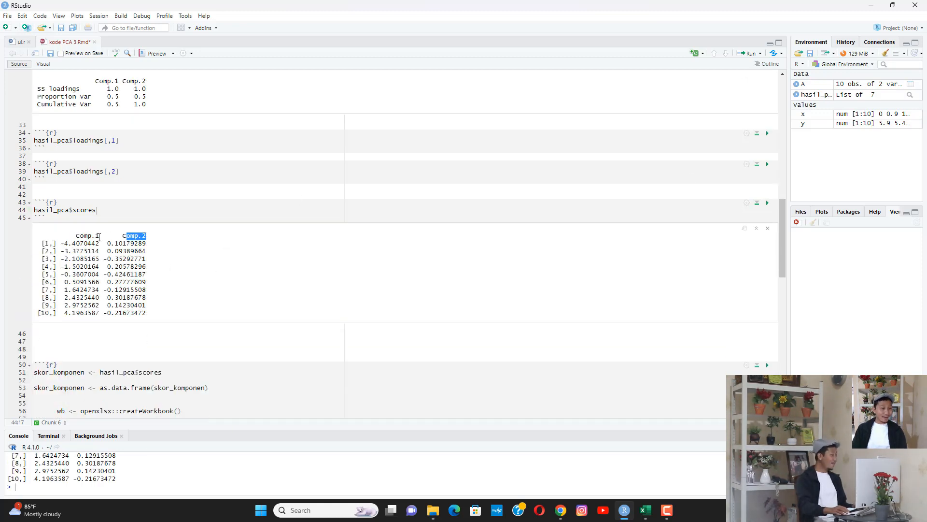
Examine the Comp.1 and Comp.2 score columns in the hasil_pca$scores output
mouse_move(84, 236)
left_mouse_down()
mouse_move(95, 236)
mouse_move(85, 251)
left_mouse_up()
left_click(104, 237)
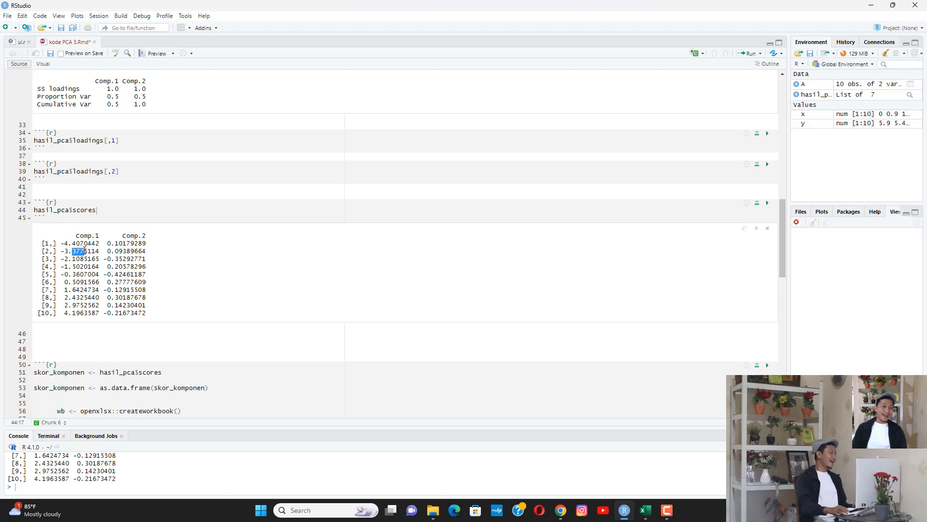
left_click_drag(84, 245, 91, 274)
left_click(68, 248)
left_click(84, 273)
left_click(122, 250)
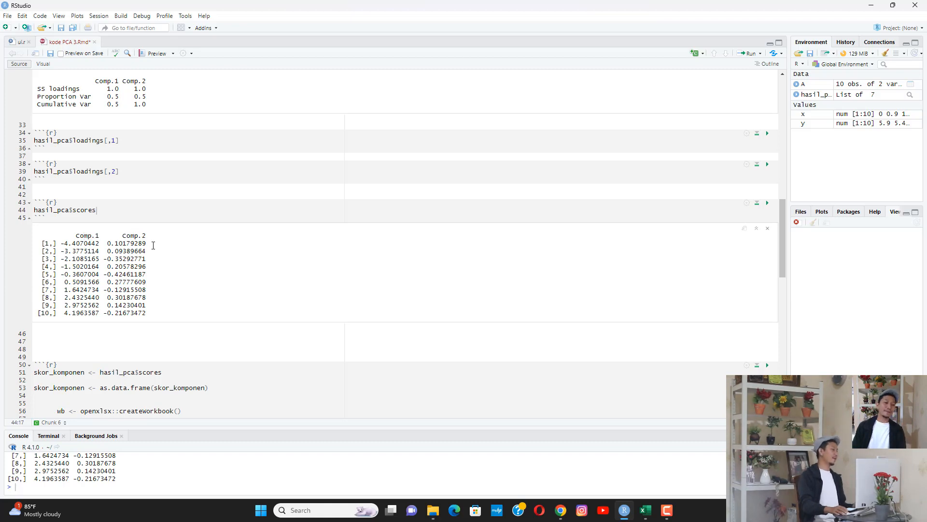
scroll(153, 246, "down", 8)
scroll(172, 254, "up", 9)
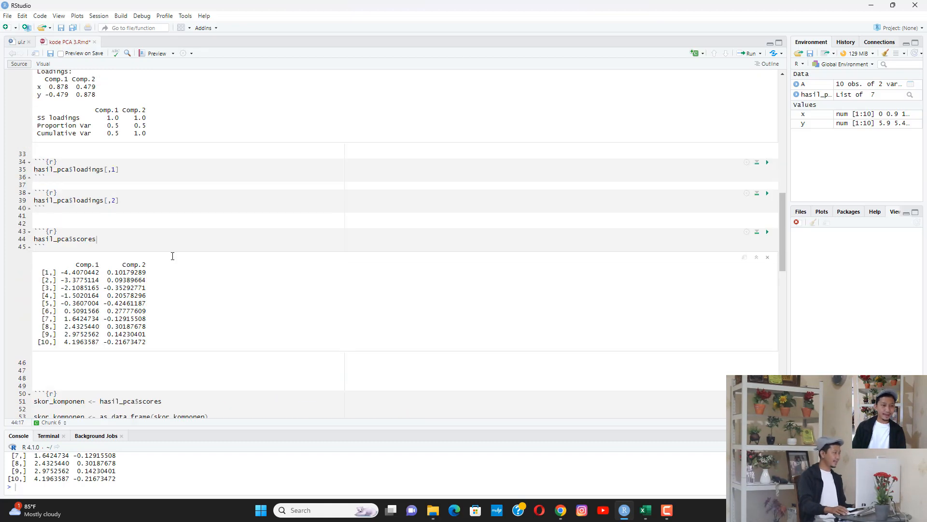
In Chrome, read the component scores explanation on page 16 of the PCA document, including its source reference to page 294
left_click(562, 511)
scroll(532, 303, "down", 3)
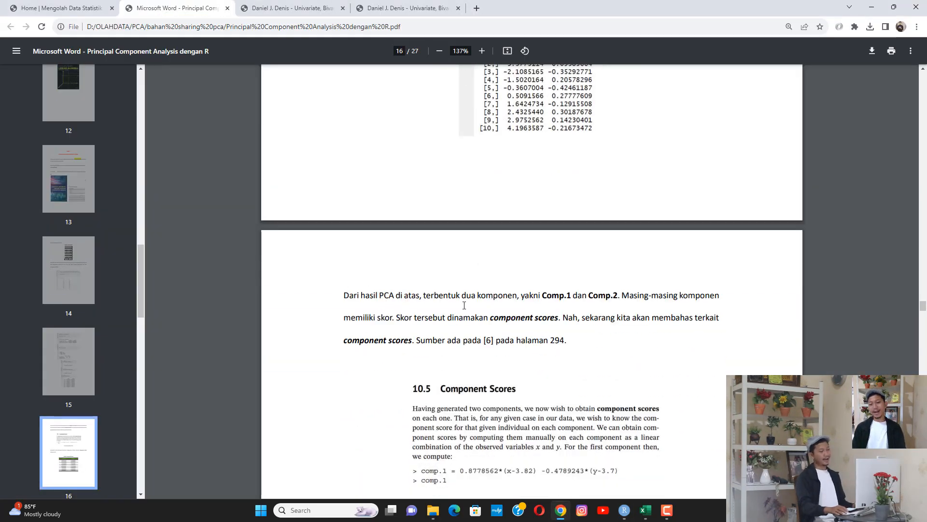
left_click_drag(449, 296, 498, 296)
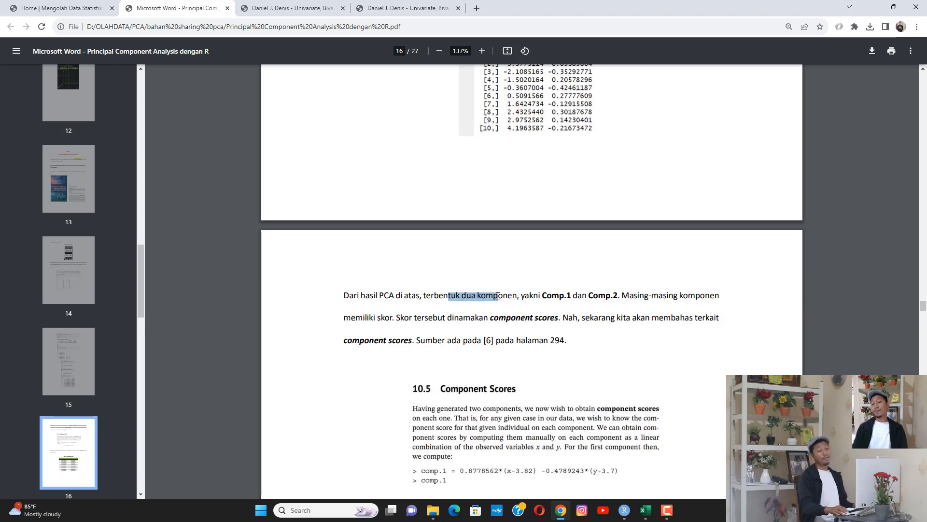
left_click_drag(551, 297, 606, 295)
scroll(604, 295, "up", 3)
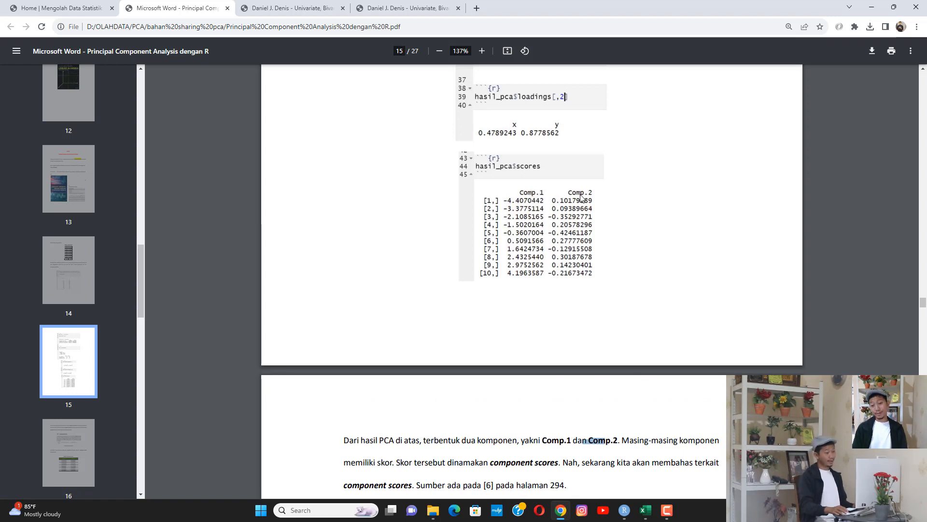
scroll(429, 341, "down", 3)
left_click_drag(369, 319, 388, 320)
left_click_drag(485, 319, 725, 316)
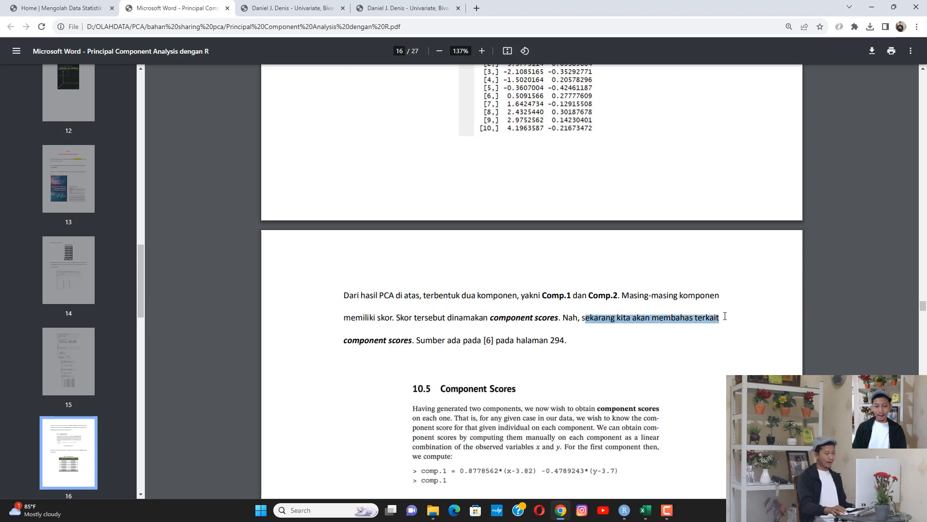
left_click_drag(365, 342, 482, 342)
scroll(512, 299, "down", 1)
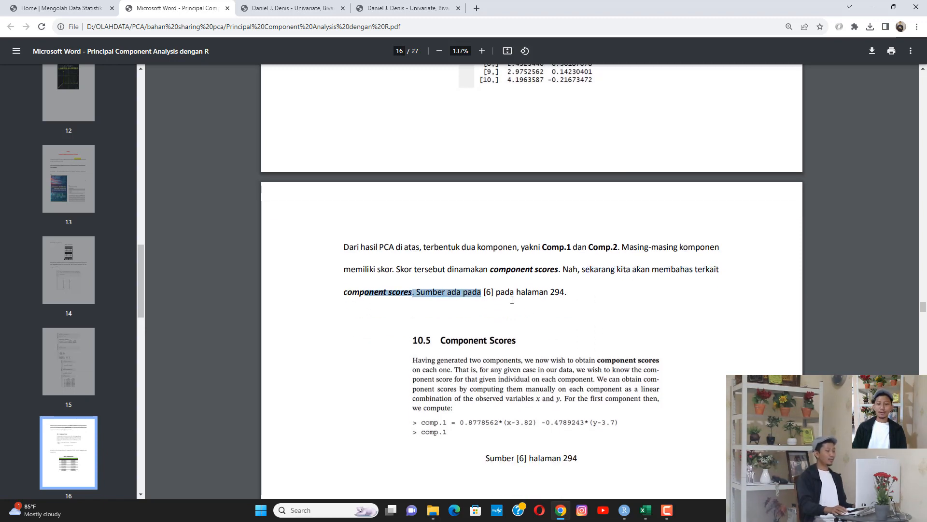
left_click_drag(549, 292, 565, 292)
Open the duplicated copy of the Daniel J. Denis book and go to section 10.5 Component Scores on book page 294
left_click(426, 8)
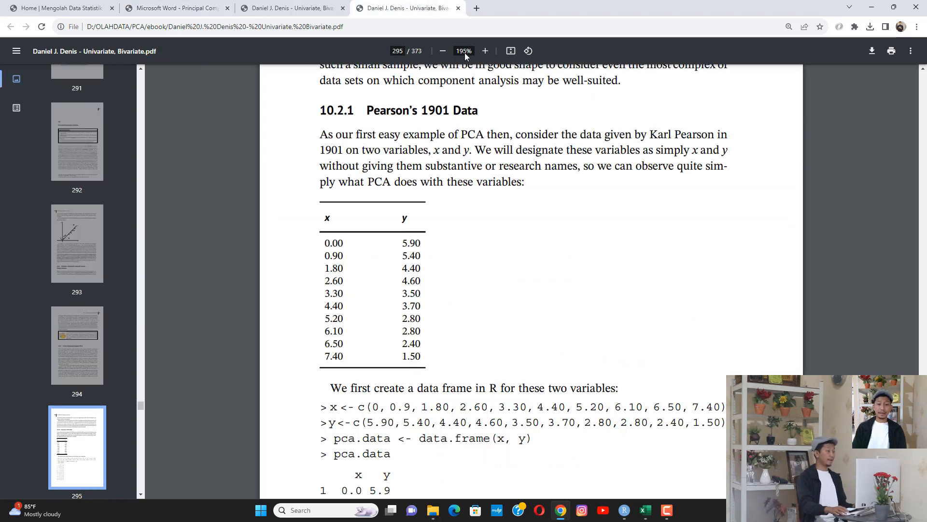
scroll(443, 245, "down", 15)
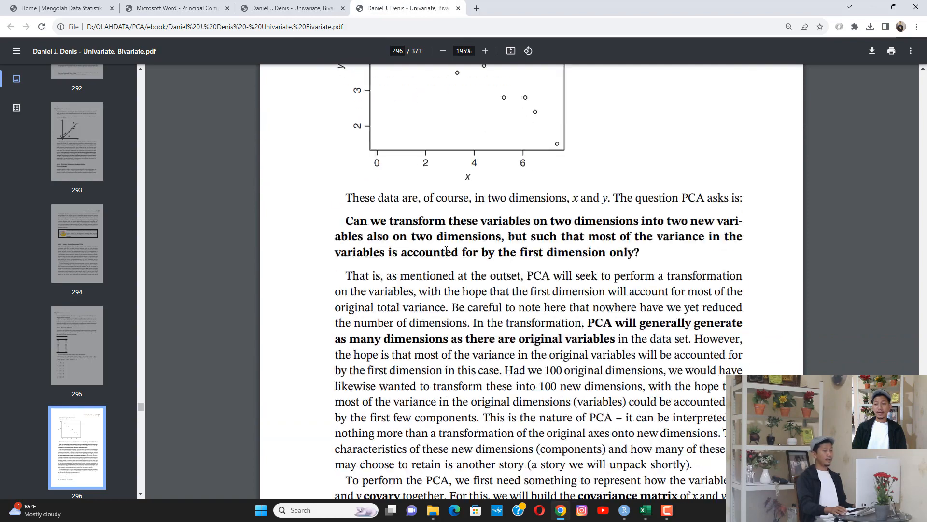
scroll(445, 250, "down", 20)
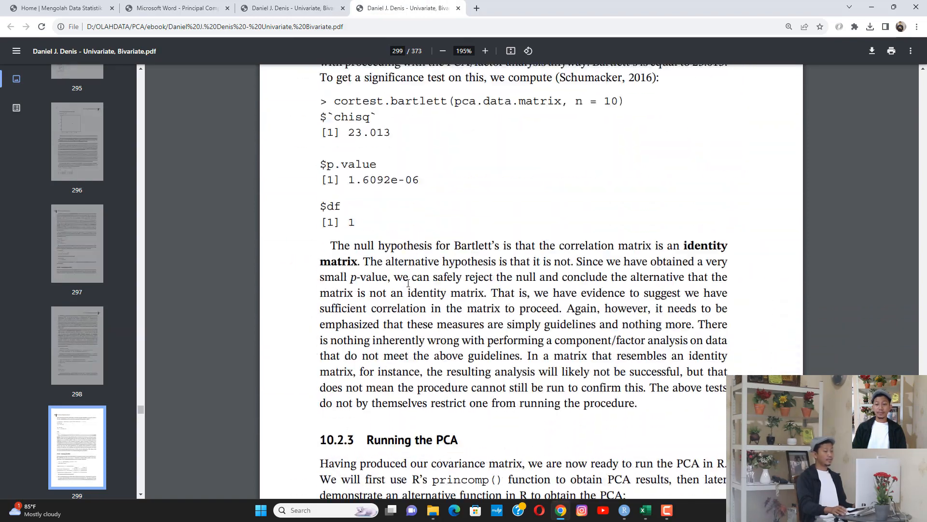
scroll(406, 280, "down", 20)
scroll(415, 284, "down", 20)
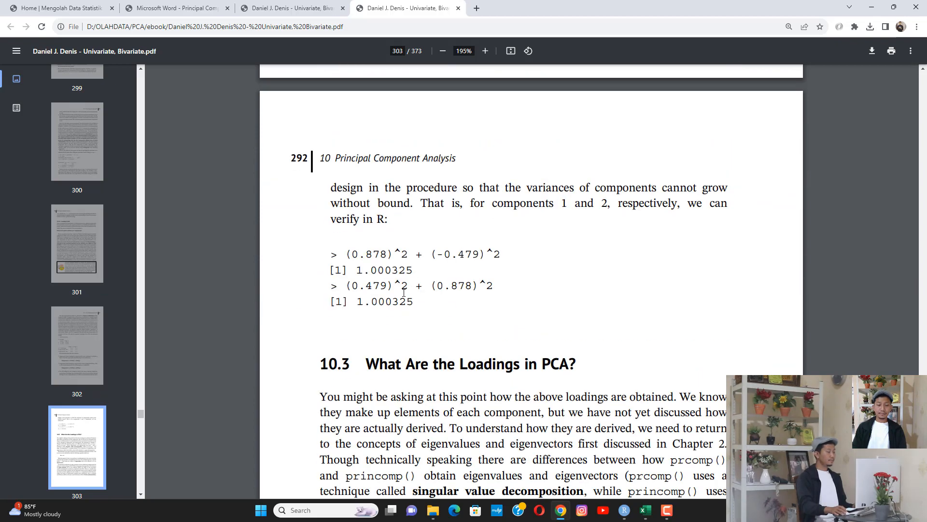
scroll(407, 287, "down", 20)
scroll(412, 290, "down", 15)
scroll(409, 292, "down", 5)
scroll(411, 218, "down", 1)
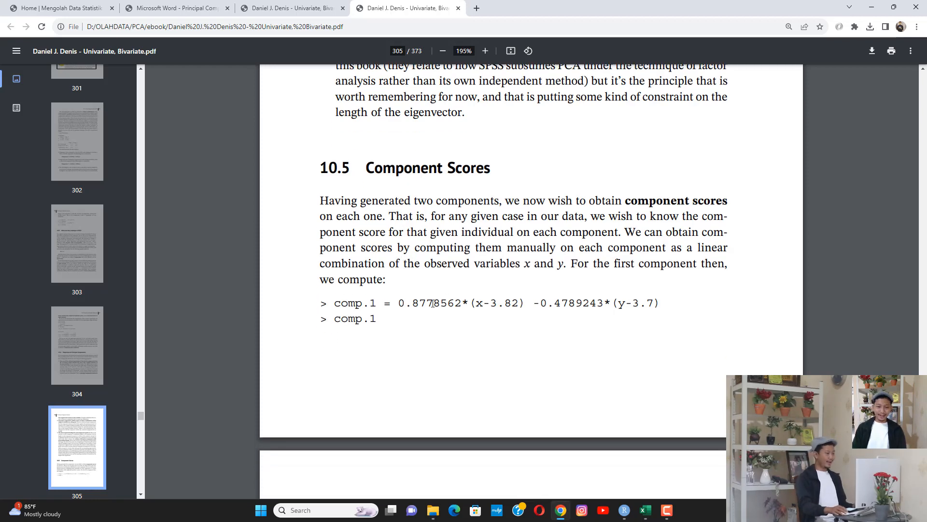
Read the book's comp.1 formula on page 294 and the comp.2 formula on page 295
left_click_drag(398, 303, 606, 303)
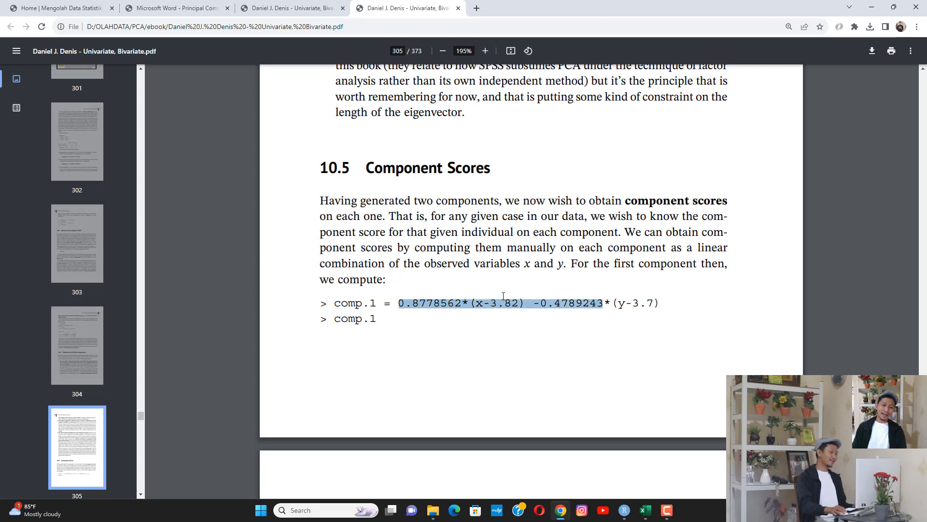
scroll(504, 297, "down", 5)
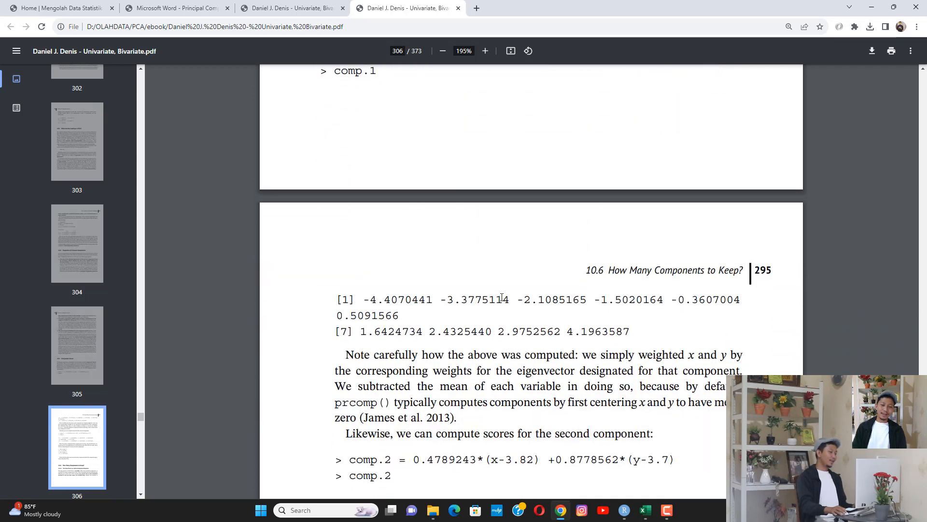
scroll(502, 297, "down", 2)
left_click_drag(442, 369, 613, 369)
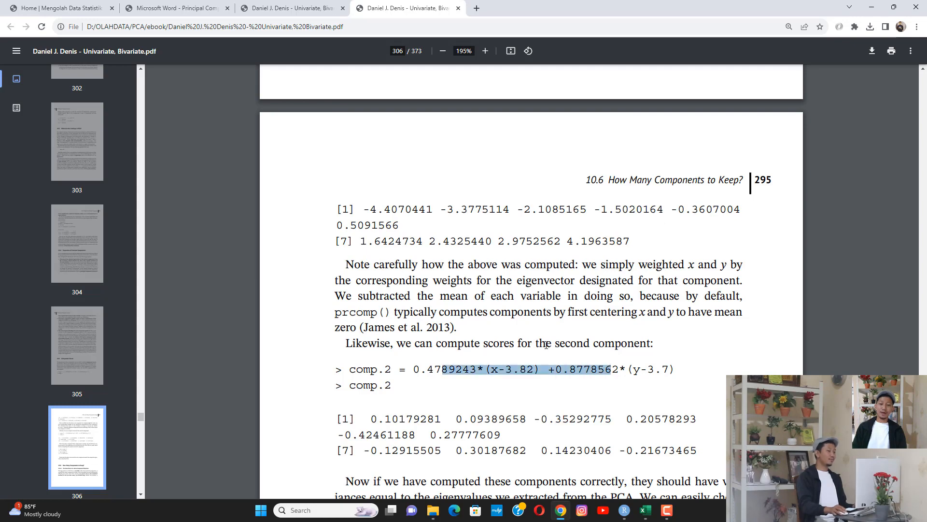
Return to the PCA document and review Tabel 2 Component Scores on page 16 and the loading values on page 17
left_click(559, 511)
left_click(559, 511)
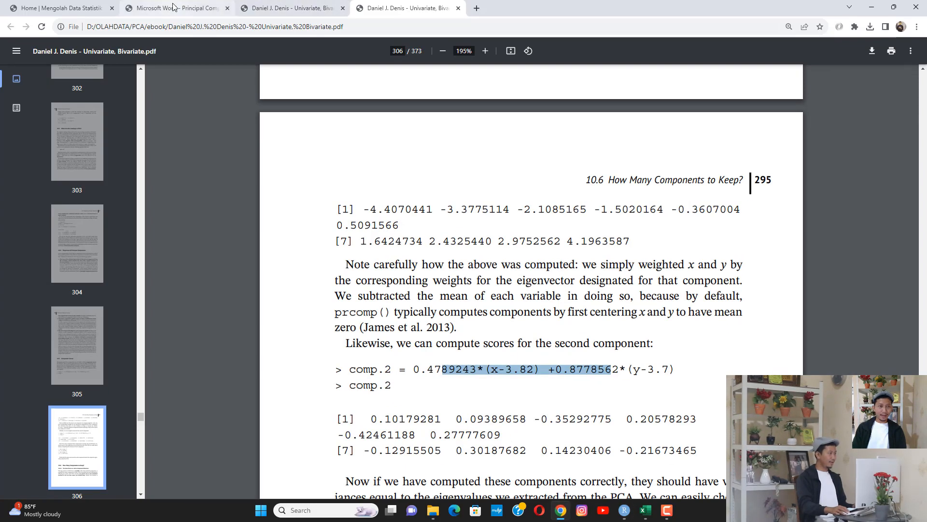
left_click(174, 7)
scroll(548, 300, "down", 5)
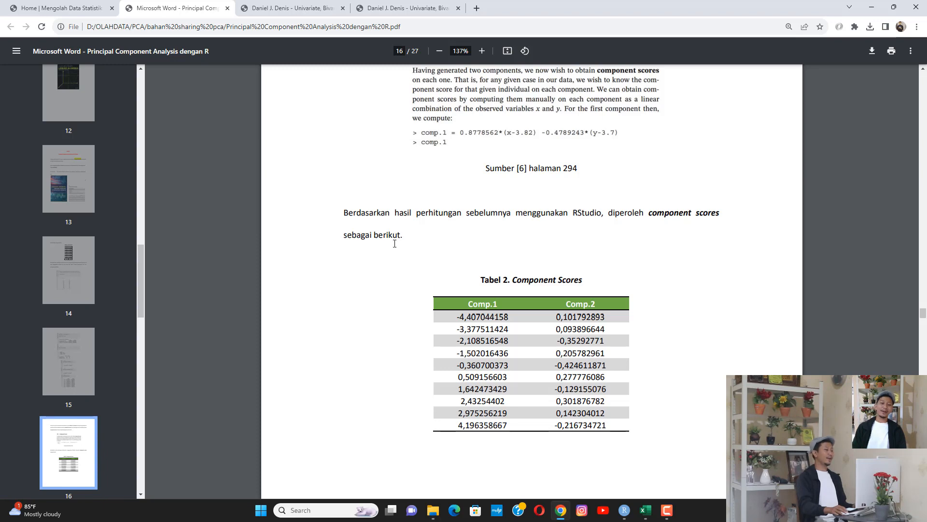
scroll(483, 298, "down", 1)
left_click_drag(485, 268, 565, 301)
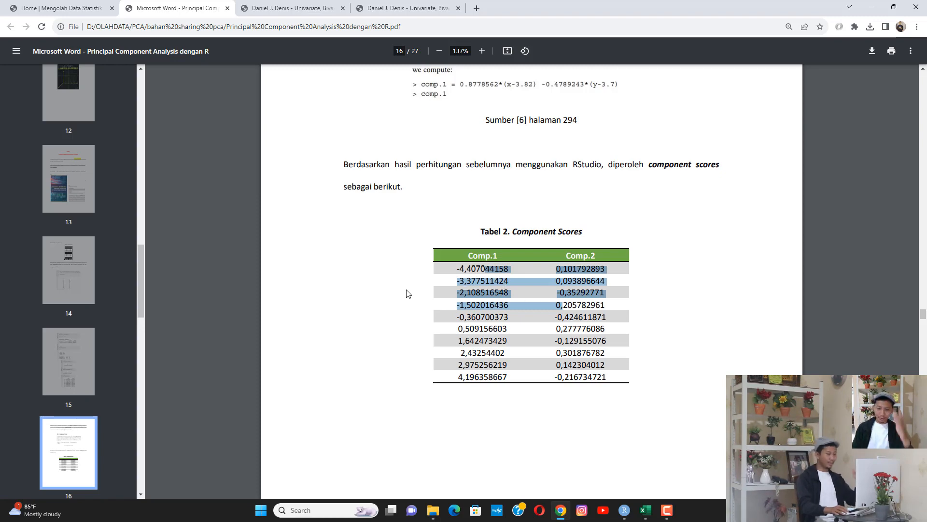
scroll(425, 293, "down", 10)
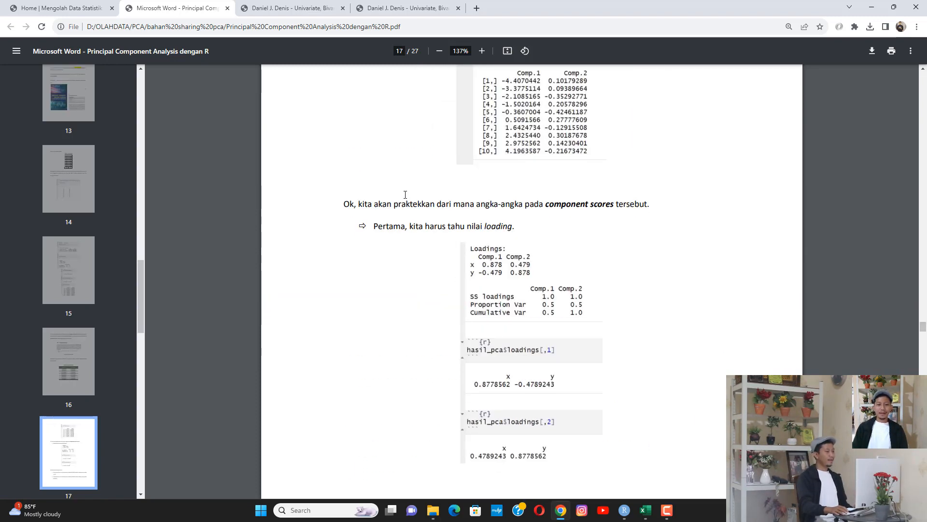
Switch to RStudio and examine the Comp.1 loadings of x and y in the hasil_pca$loadings output
left_click_drag(398, 228, 508, 228)
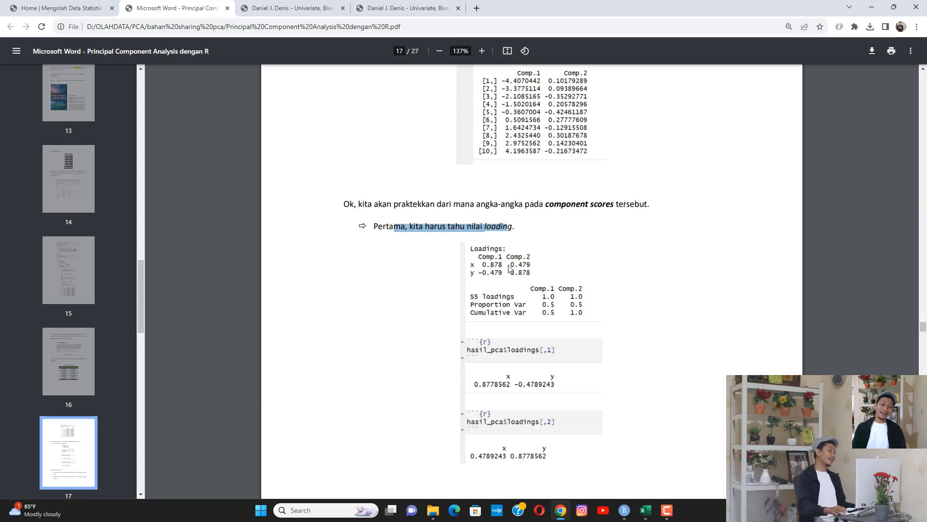
left_click(624, 510)
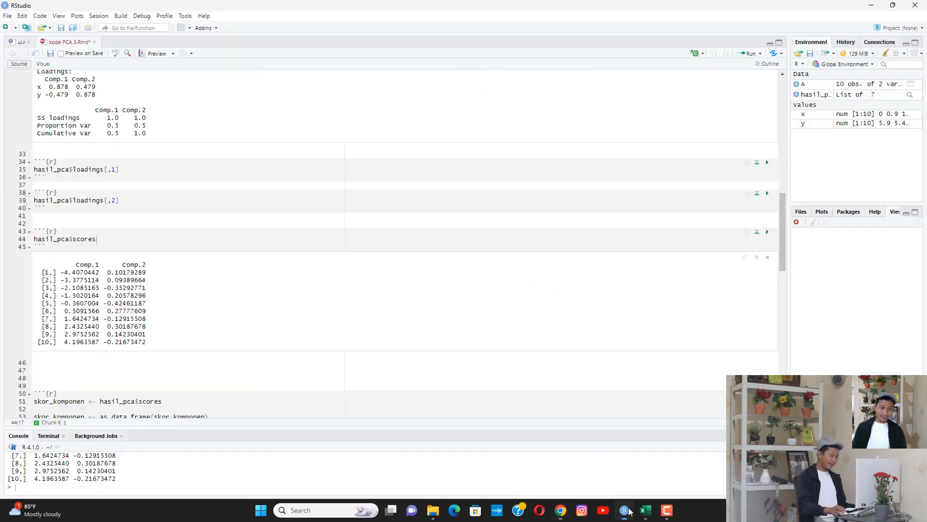
left_click_drag(47, 195, 69, 195)
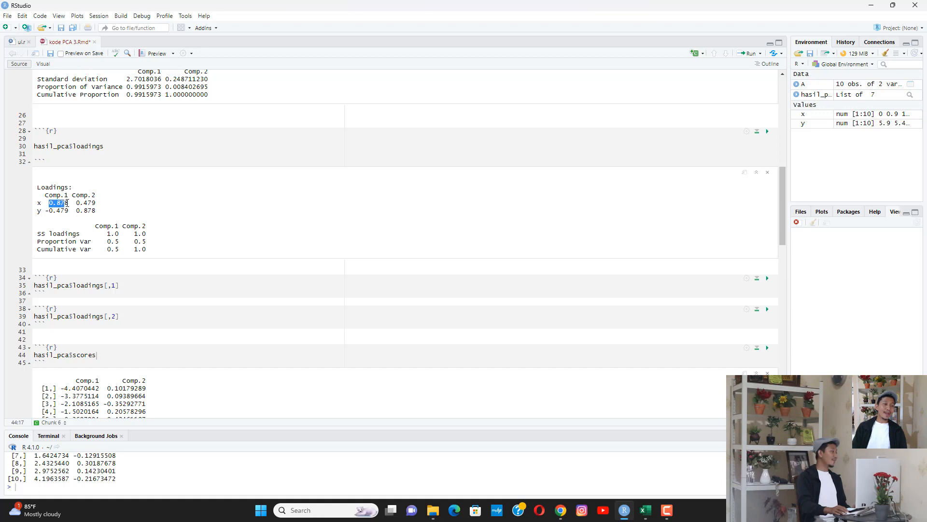
left_click_drag(49, 196, 65, 198)
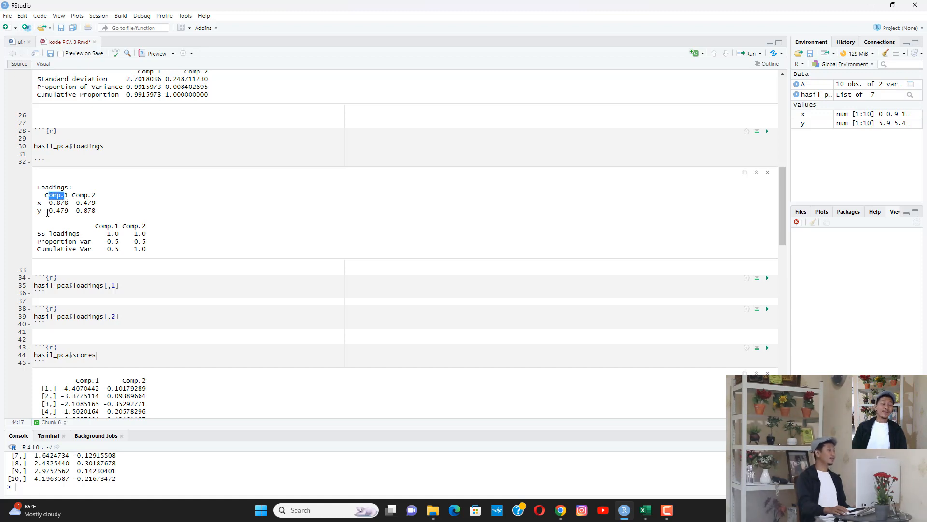
left_click_drag(49, 213, 66, 206)
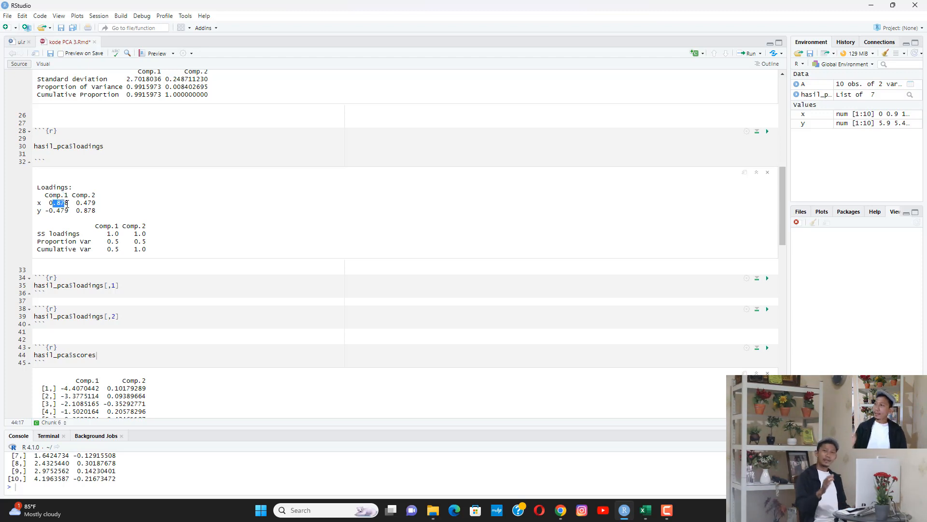
left_click(67, 204)
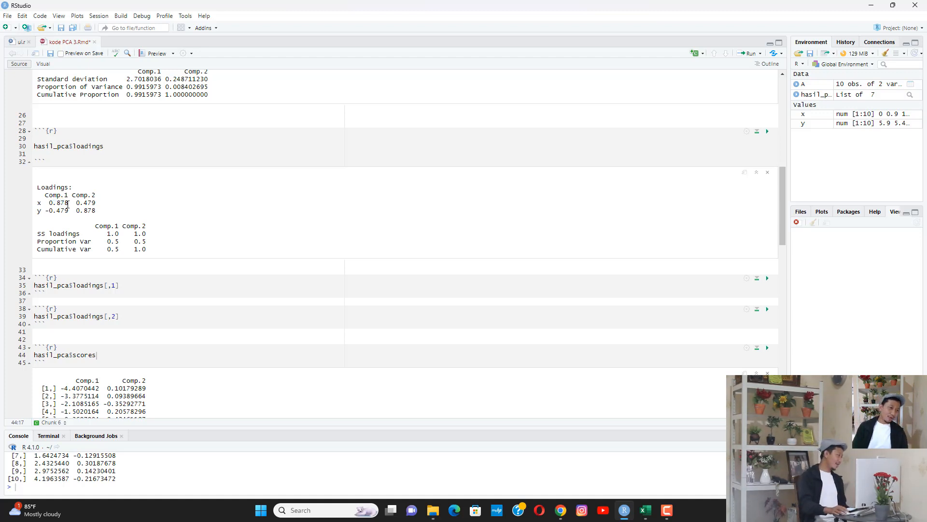
left_click_drag(58, 205, 66, 204)
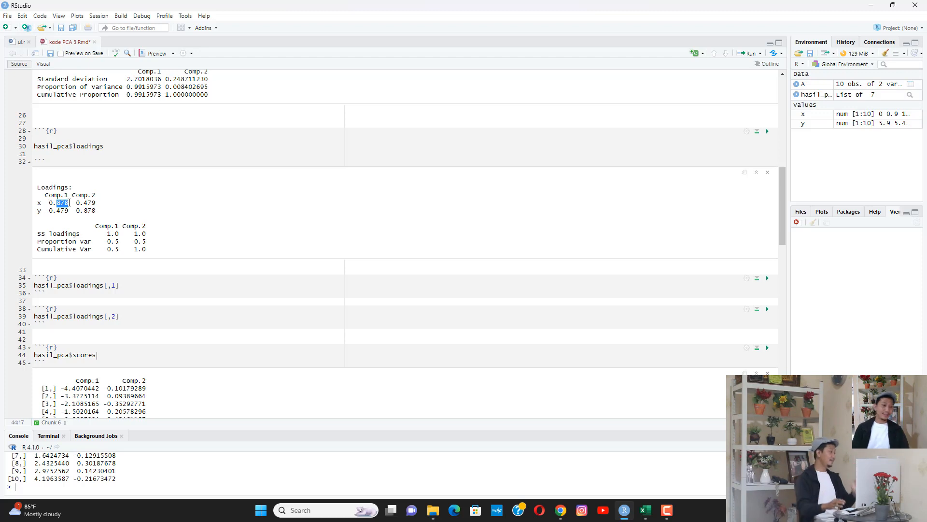
Run the hasil_pca$loadings[,1] chunk and compare its x and y values with the rounded Comp.1 loadings
left_click_drag(45, 286, 112, 285)
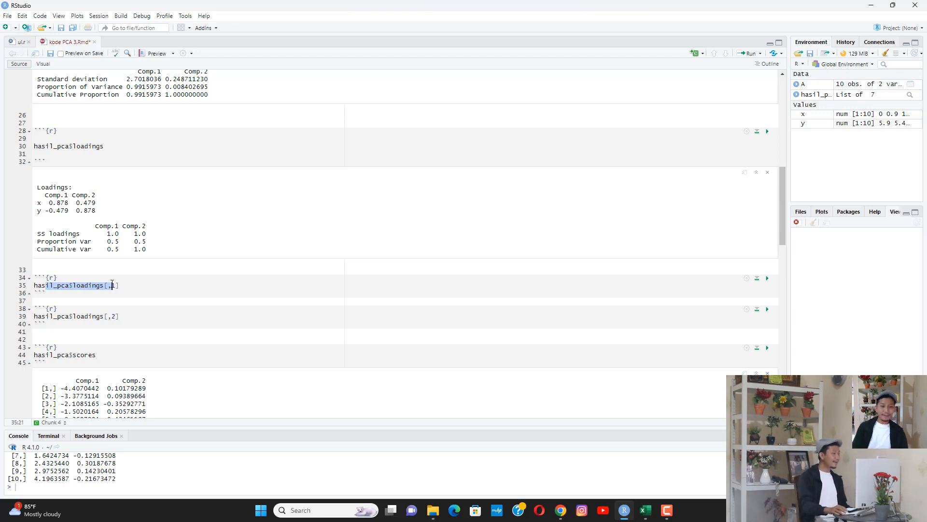
left_click(767, 278)
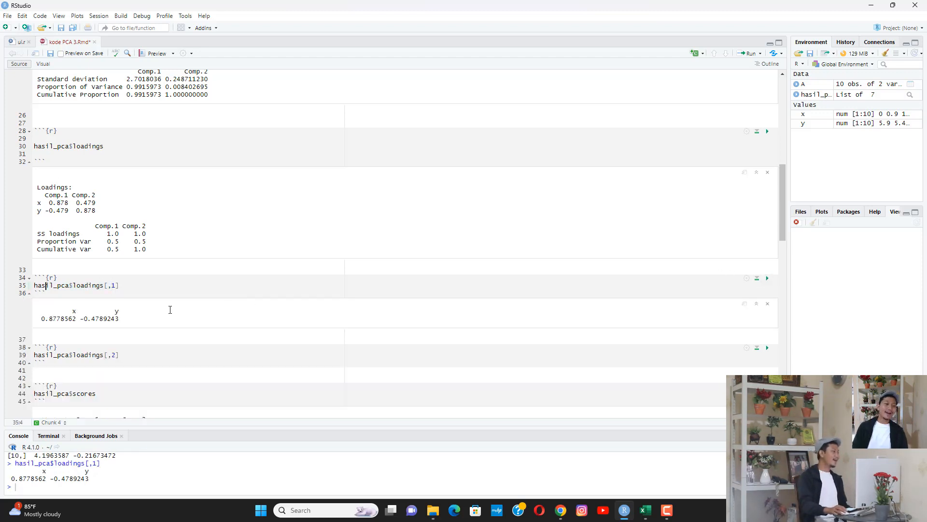
left_click_drag(53, 205, 66, 205)
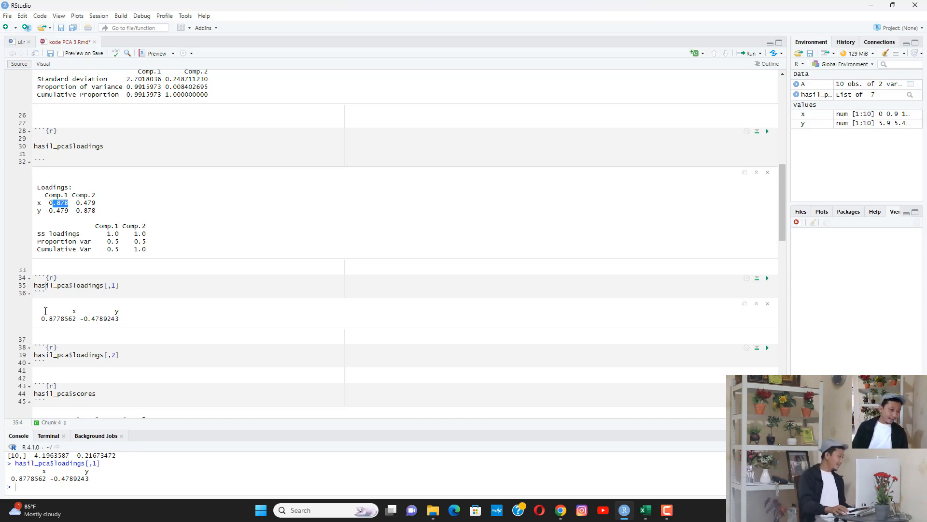
left_click(50, 321)
left_click_drag(49, 322, 72, 321)
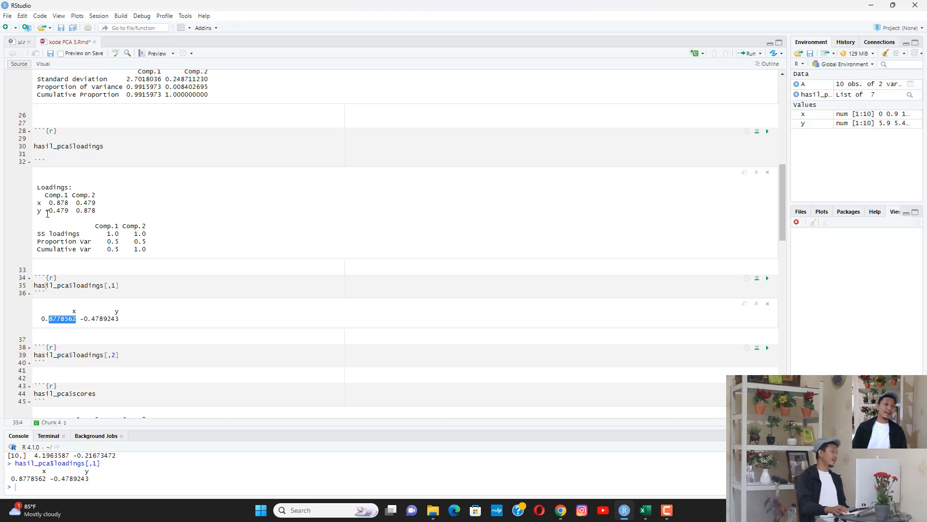
left_click_drag(49, 211, 70, 213)
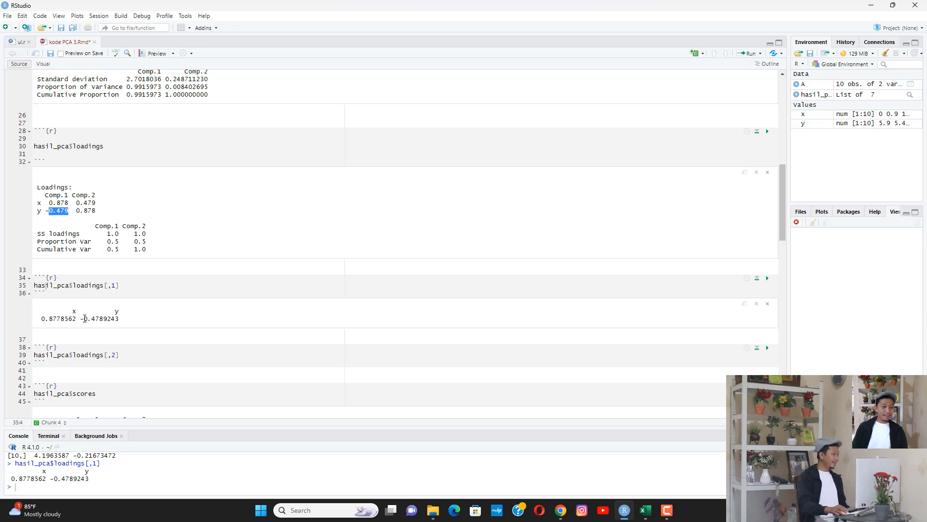
left_click_drag(89, 320, 115, 320)
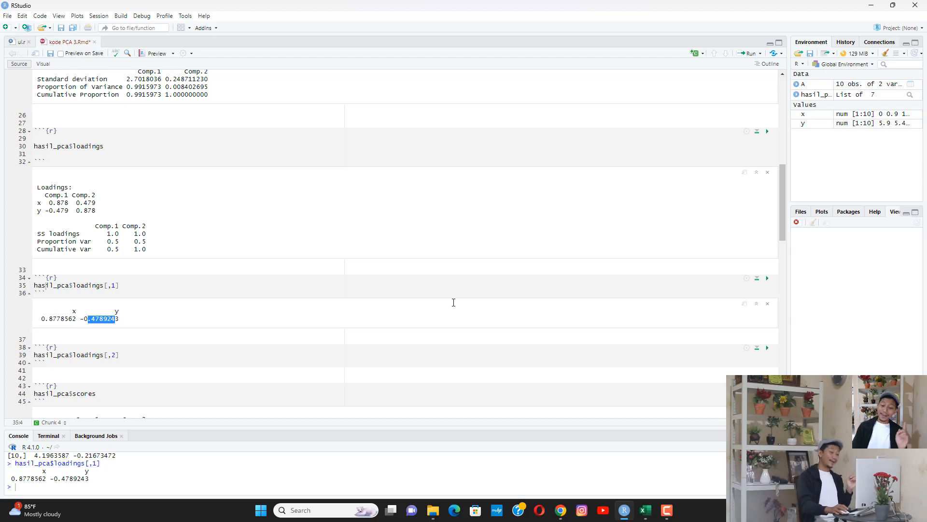
Switch to Chrome and review Tabel 2 Component Scores on page 16 of the PCA document
left_click(560, 510)
scroll(525, 244, "up", 1)
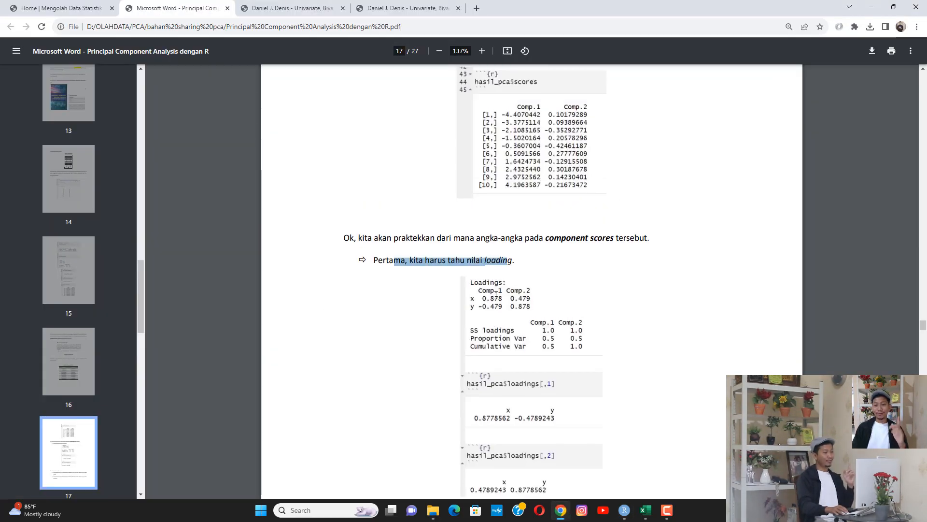
scroll(526, 244, "up", 8)
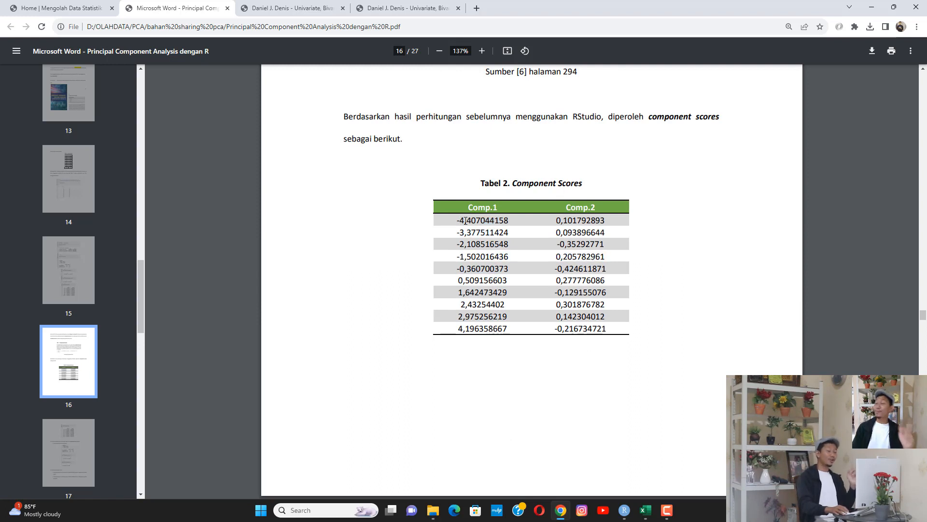
scroll(470, 232, "down", 3)
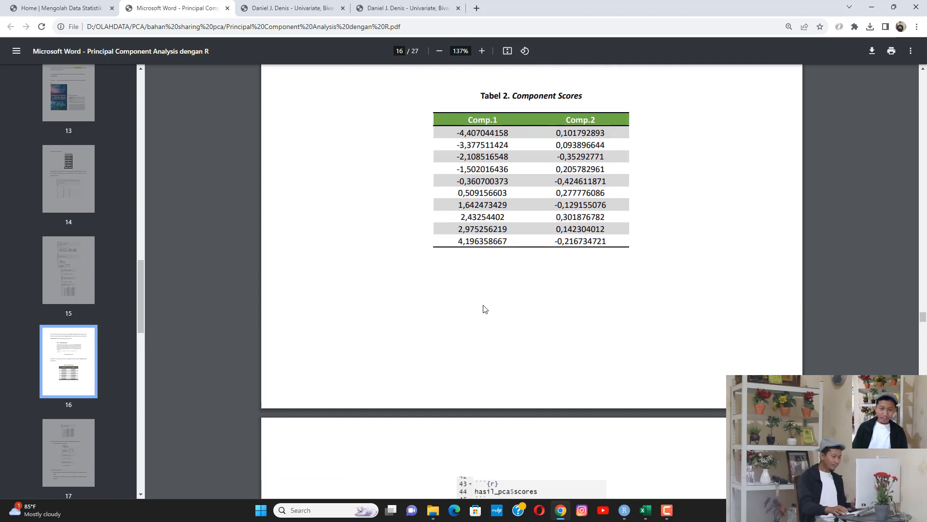
Examine the comp.1 formula in section 10.5 of the Daniel J. Denis book
key("ctrl+Tab")
key("ctrl+Tab")
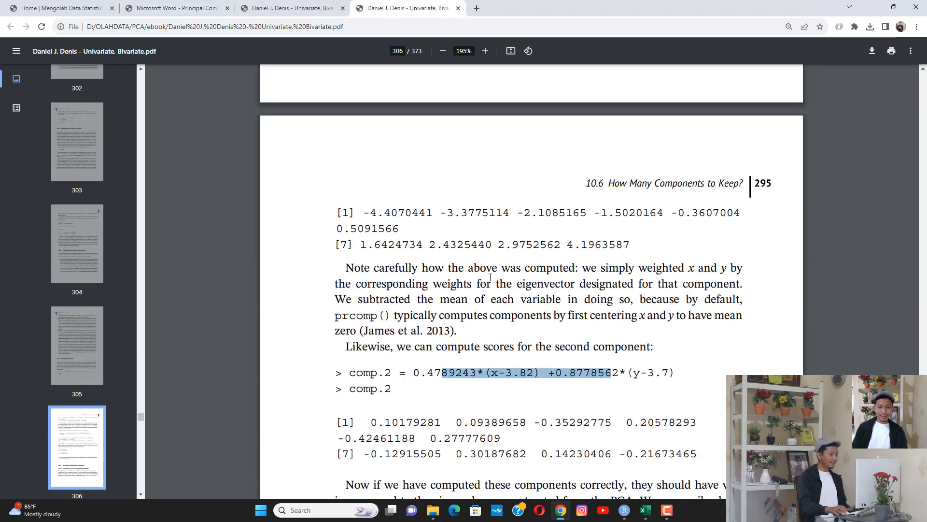
scroll(489, 274, "up", 5)
left_click_drag(424, 205, 589, 206)
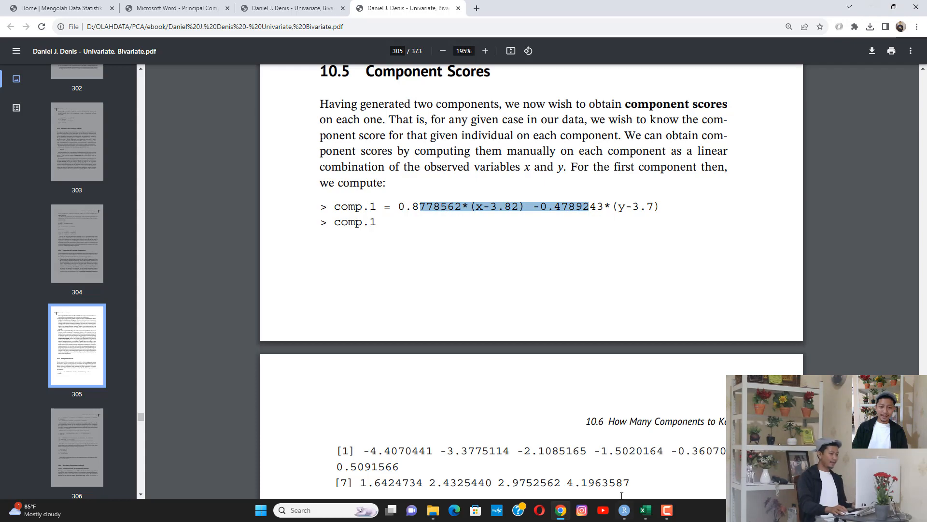
key("alt+Tab")
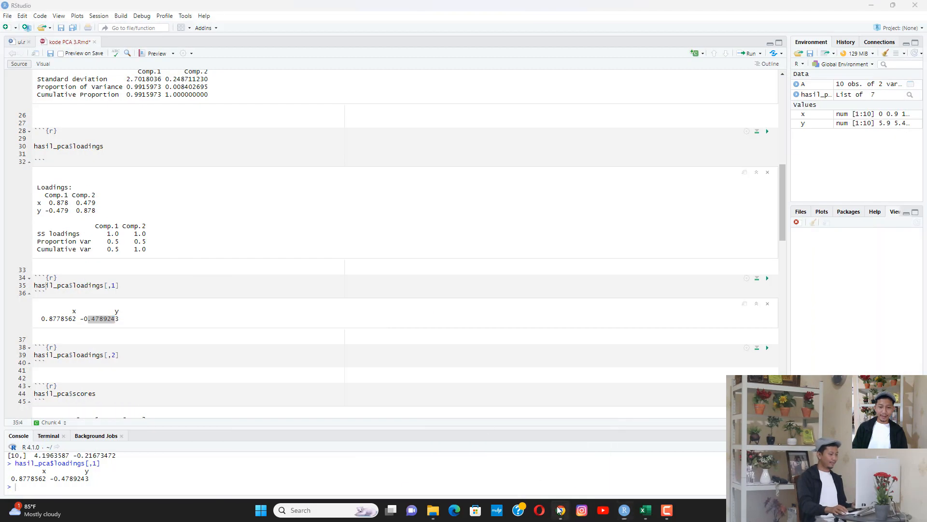
key("alt+Tab")
scroll(303, 76, "down", 7)
Return to the PCA document and read the loading summary on page 17 and the component scores formula on page 18
left_click(177, 8)
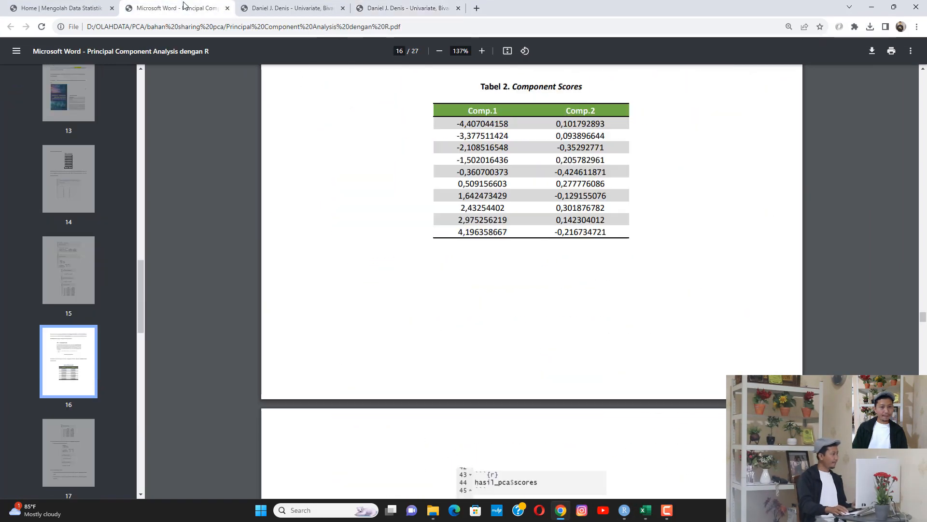
scroll(483, 287, "down", 7)
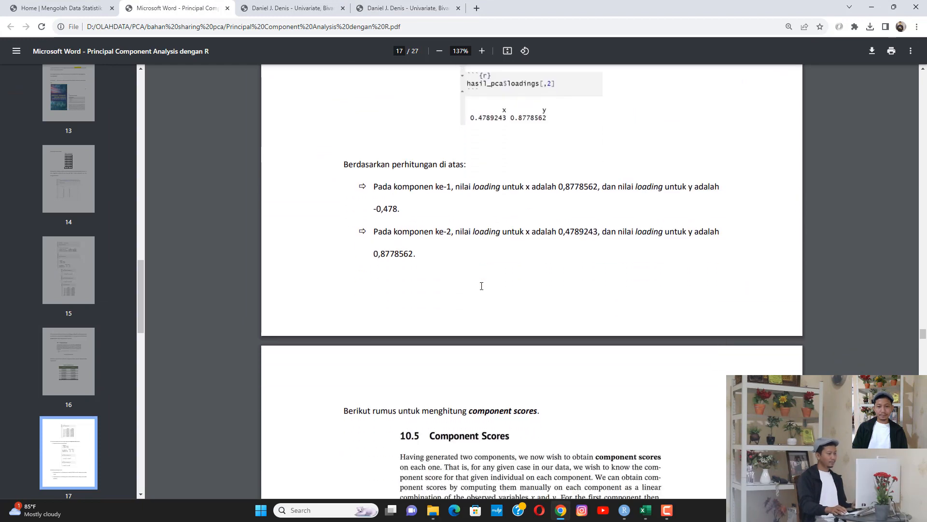
scroll(483, 287, "down", 3)
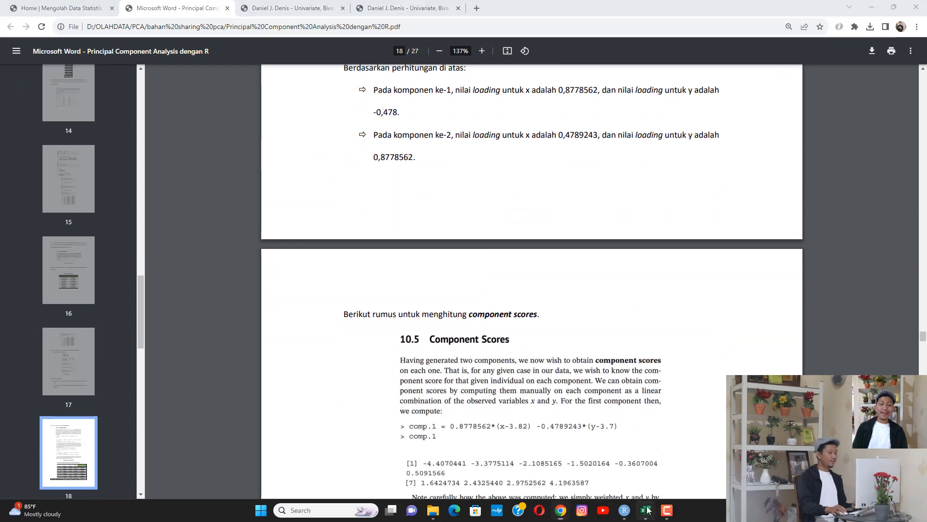
Switch to the Contoh Data workbook in Excel and fill the x and y columns, G7:H17, with yellow
left_click(646, 510)
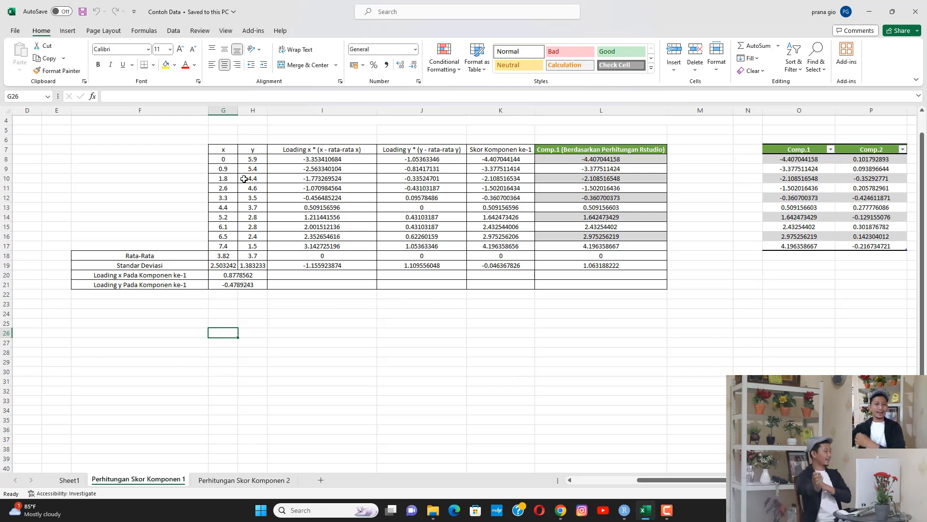
left_click_drag(224, 149, 231, 247)
left_click(166, 64)
left_click_drag(252, 150, 256, 247)
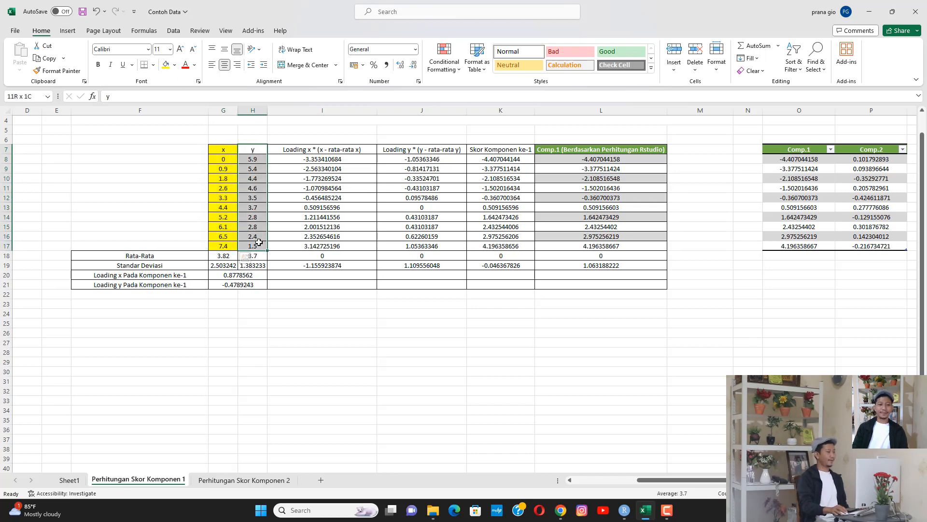
left_click(167, 65)
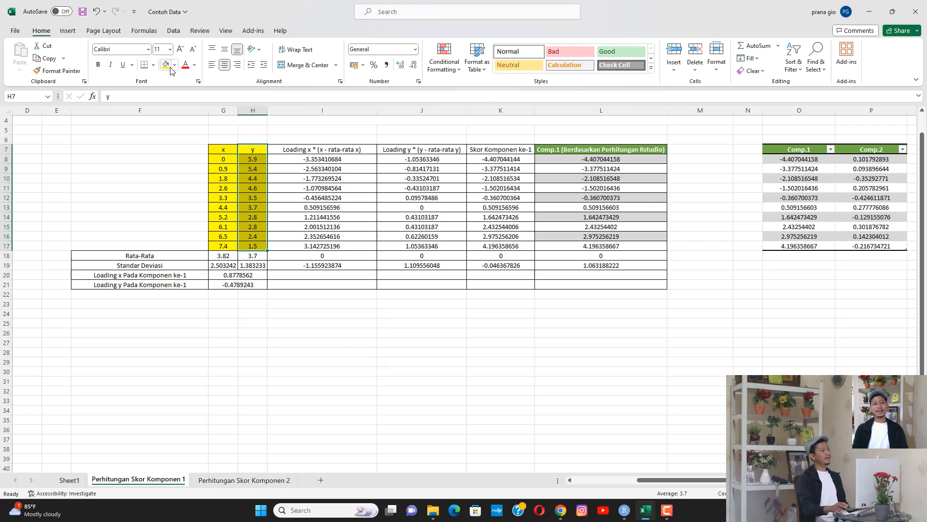
left_click_drag(221, 154, 260, 206)
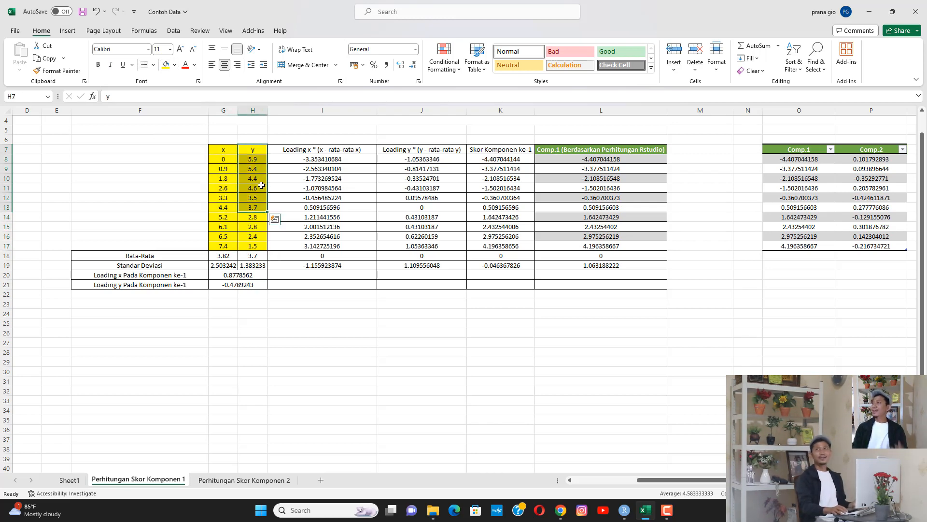
Fill the Rata-Rata row, cells F18:H18, with orange
left_click(157, 256)
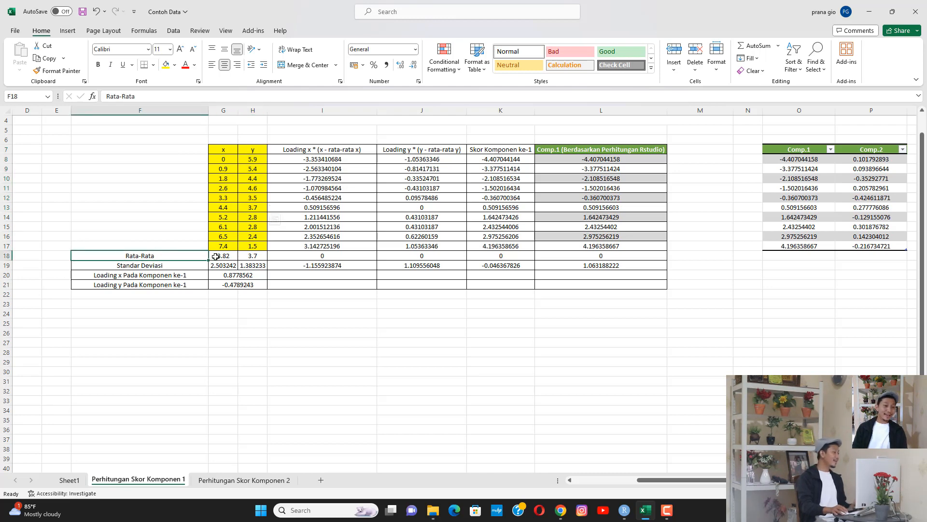
left_click(252, 256, "shift")
left_click(175, 65)
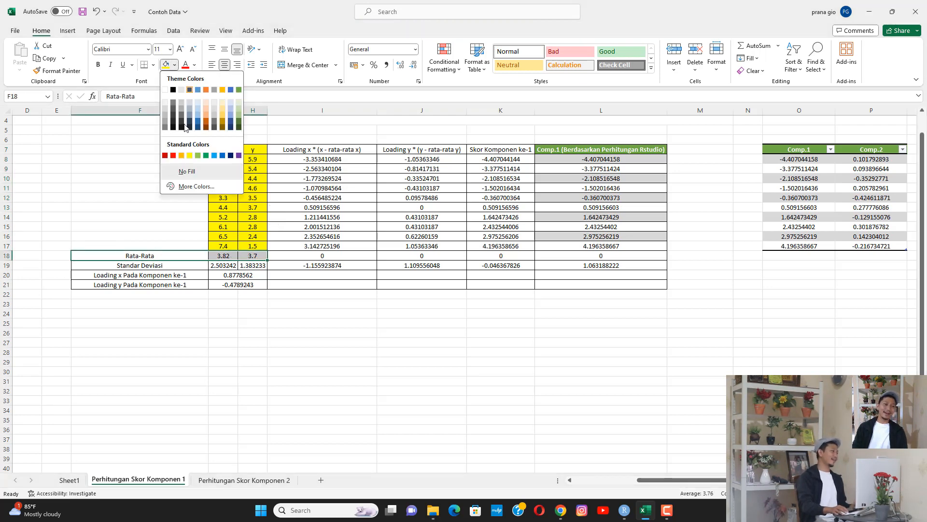
left_click(182, 155)
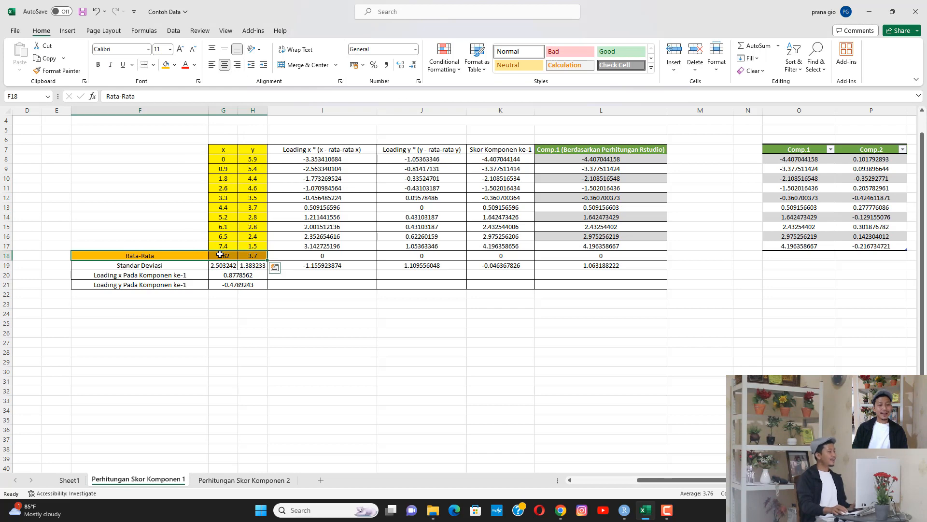
Inspect the AVERAGE formulas behind the x and y means in the Rata-Rata row
left_click(220, 255)
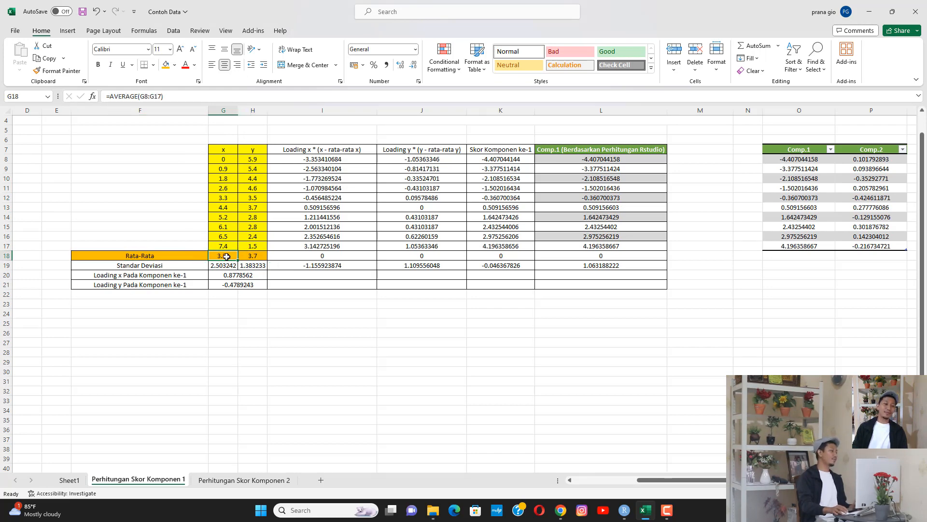
left_click(167, 98)
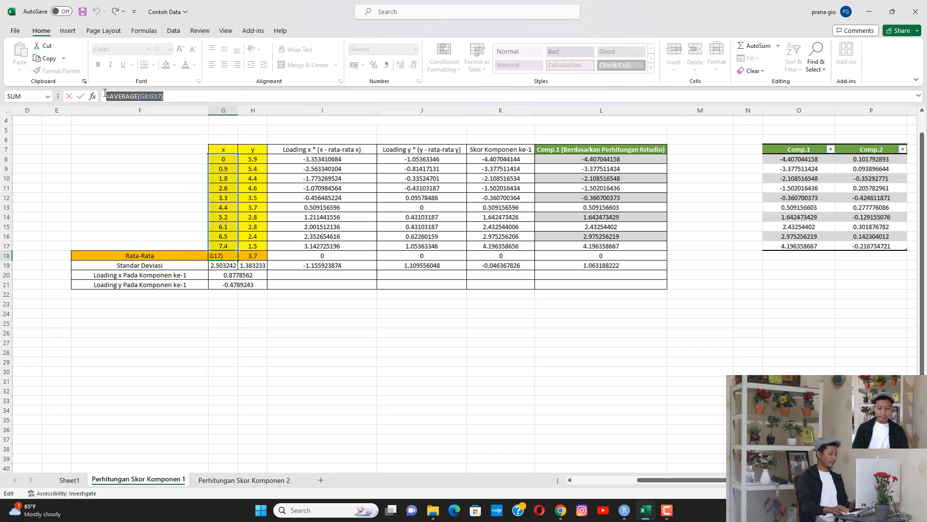
key("Return")
left_click(259, 256)
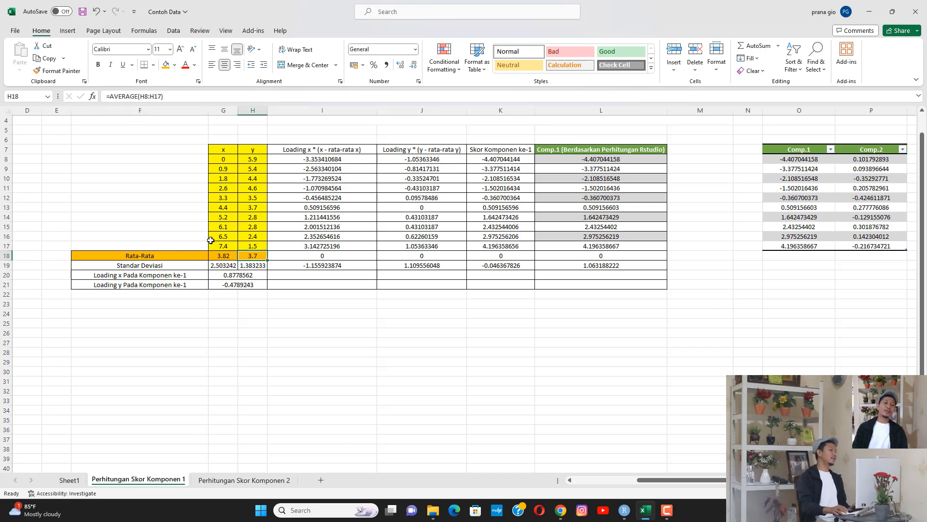
left_click_drag(200, 256, 253, 256)
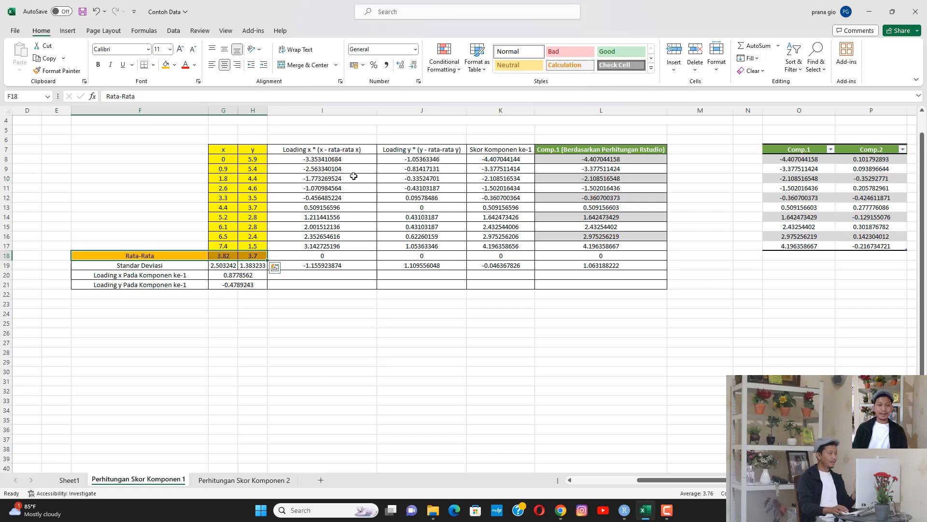
Fill the Loading x * (x - rata-rata x) column, cells I7:I17, with light green
left_click_drag(335, 150, 345, 245)
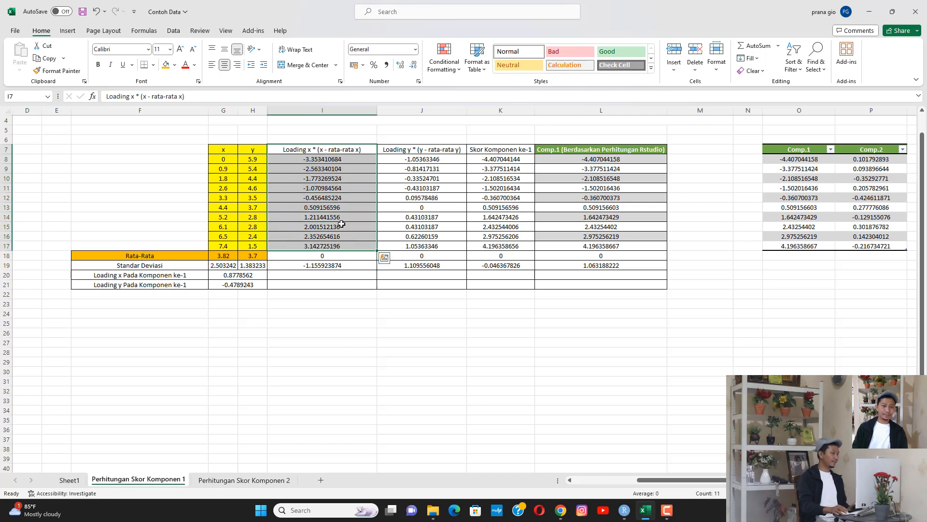
left_click(174, 65)
left_click(241, 111)
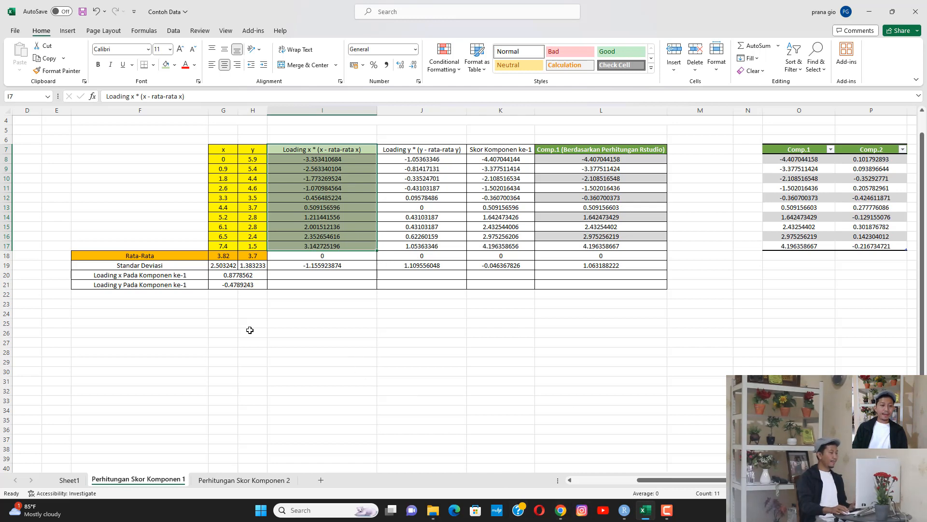
Fill the Loading x Pada Komponen ke-1 value, merged cell G20, with red
left_click(162, 276)
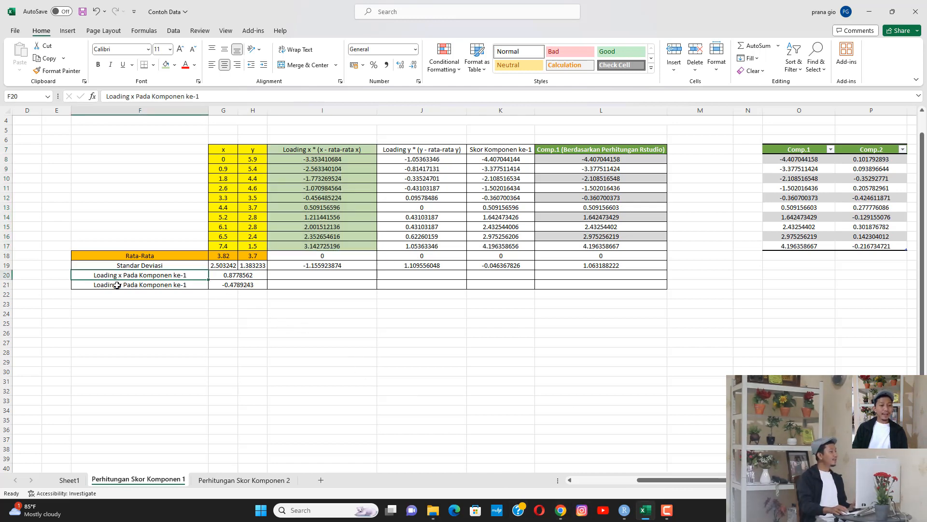
left_click(221, 274)
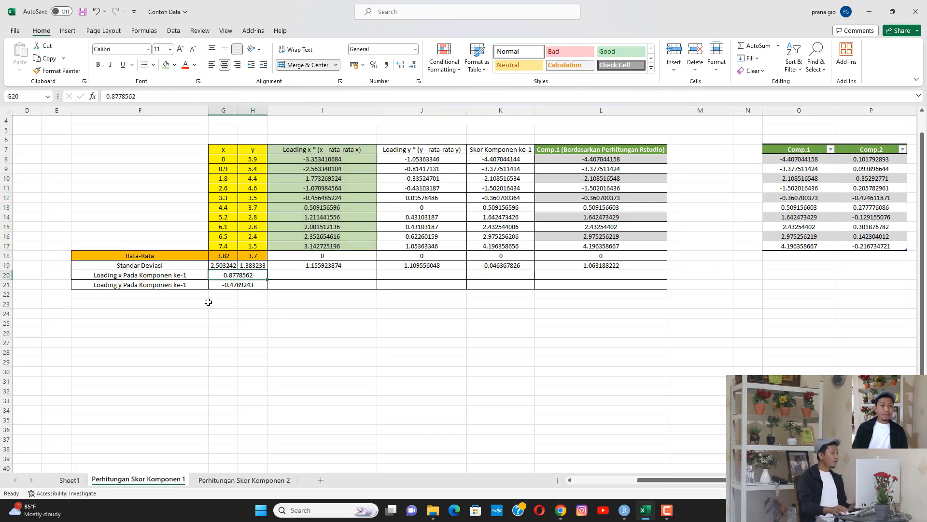
left_click(175, 65)
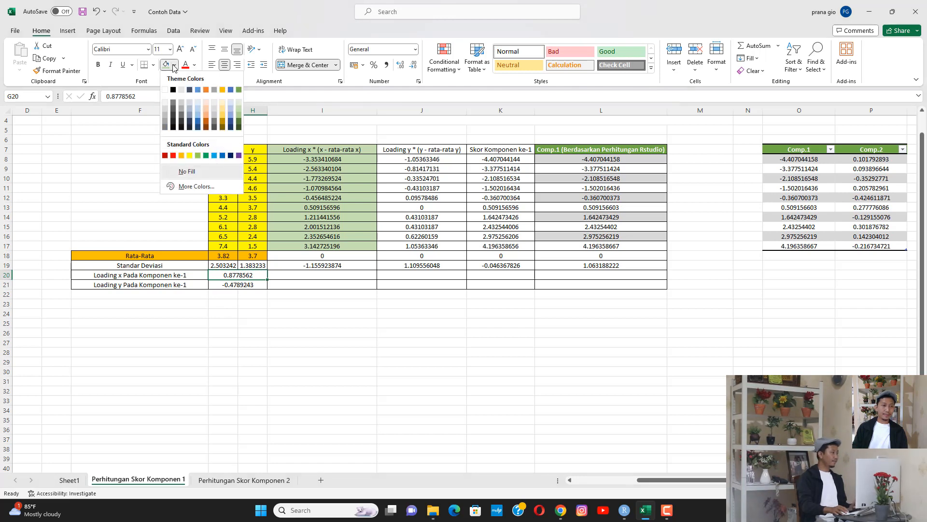
left_click(173, 155)
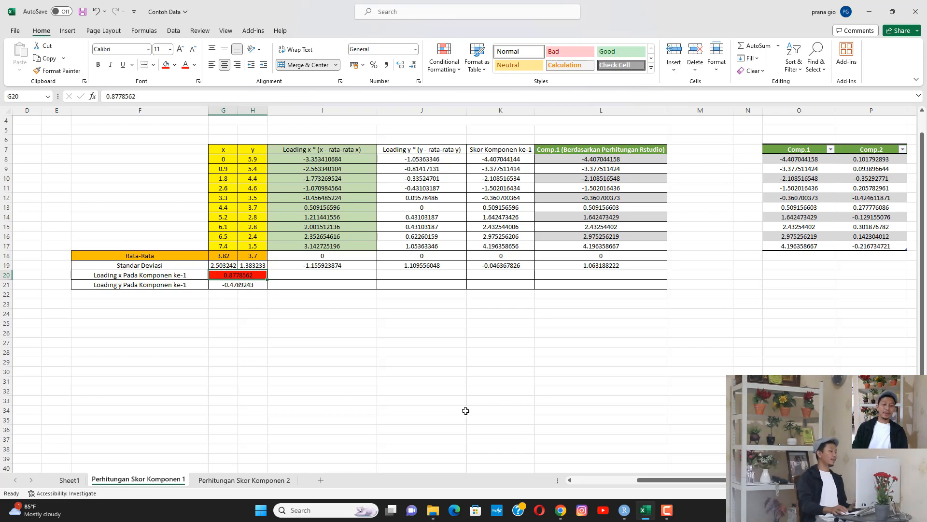
Switch to RStudio and examine the x loading on Comp.1 in the full and first-component loadings outputs
left_click(624, 510)
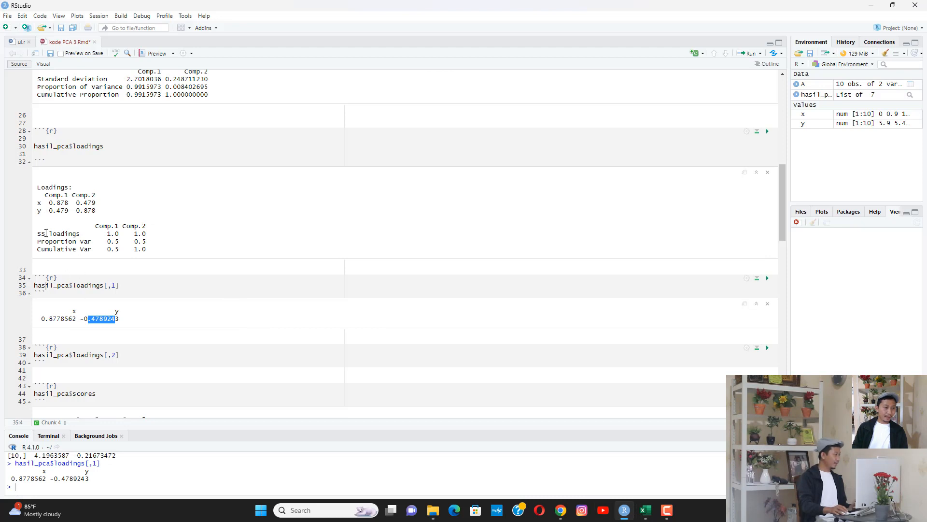
left_click_drag(45, 195, 65, 203)
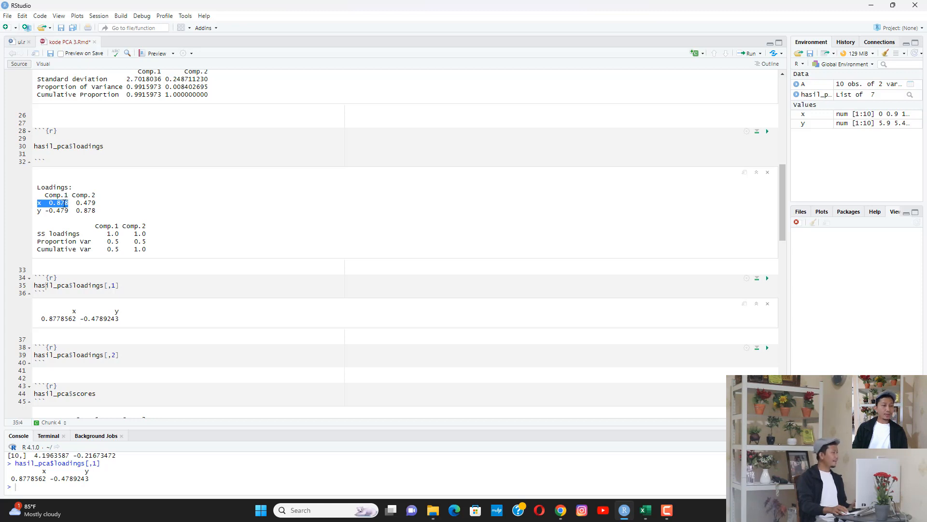
left_click_drag(50, 319, 66, 319)
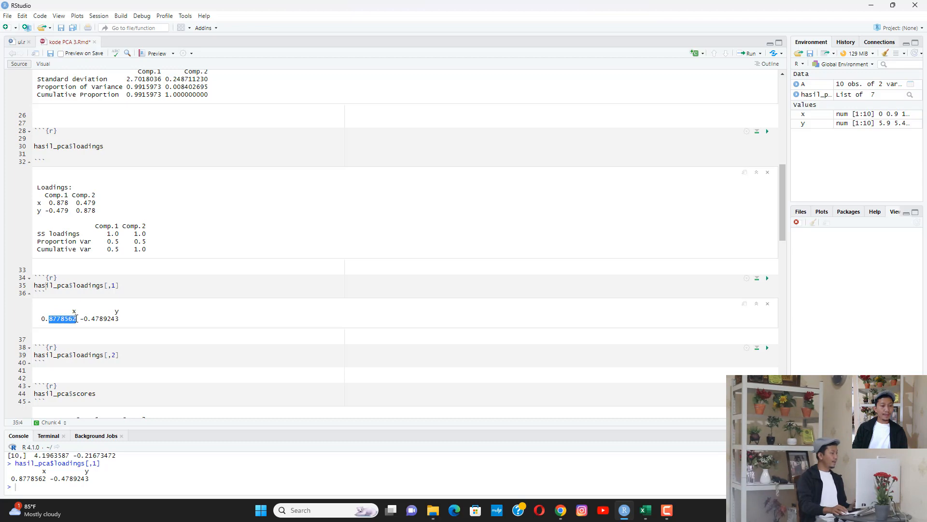
Return to Excel and fill the Loading y Pada Komponen ke-1 value, merged cell G21, with red
left_click(646, 510)
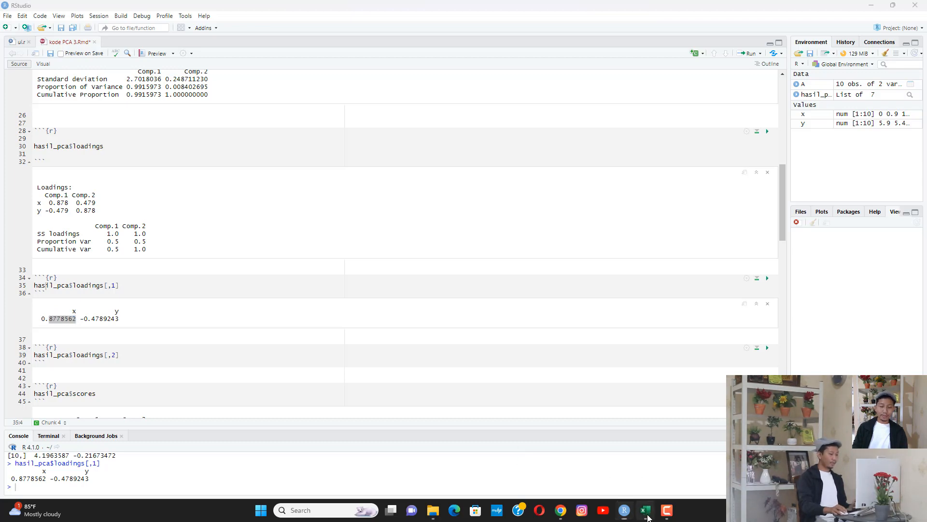
left_click(223, 285)
left_click(166, 65)
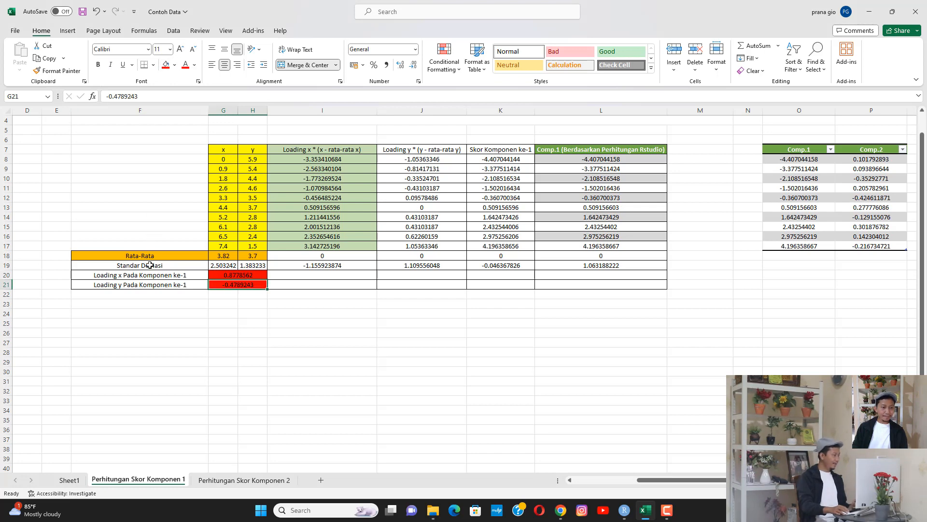
left_click(147, 283)
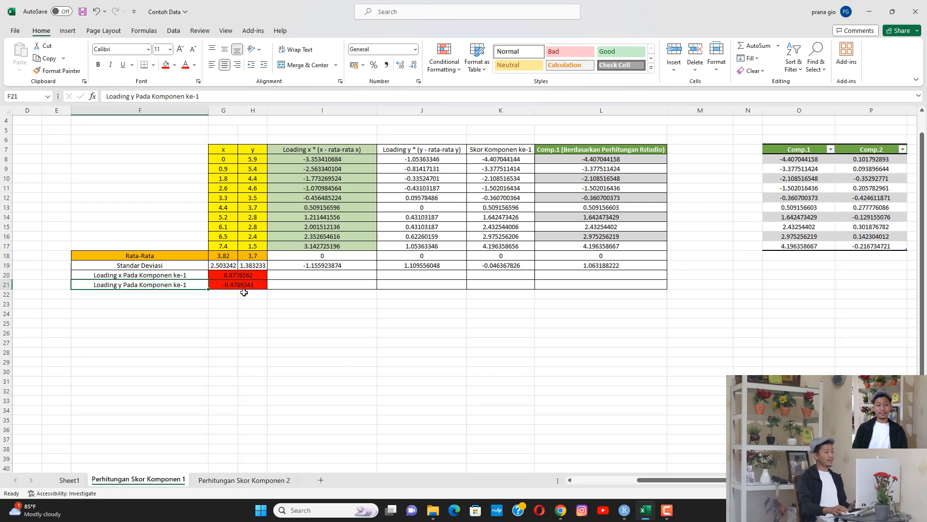
Compare the y loading on Comp.1 in RStudio's two loadings outputs, and return to the Excel worksheet
key("alt+Tab")
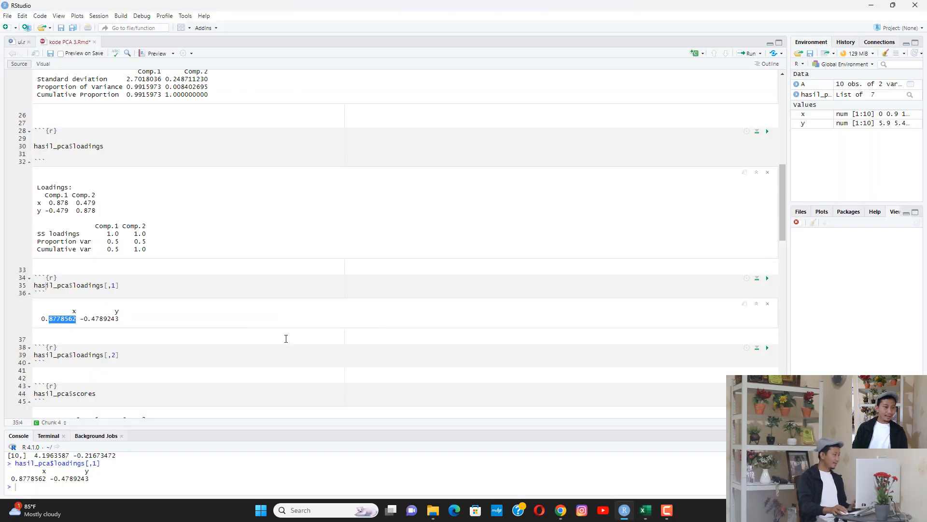
left_click_drag(85, 319, 117, 320)
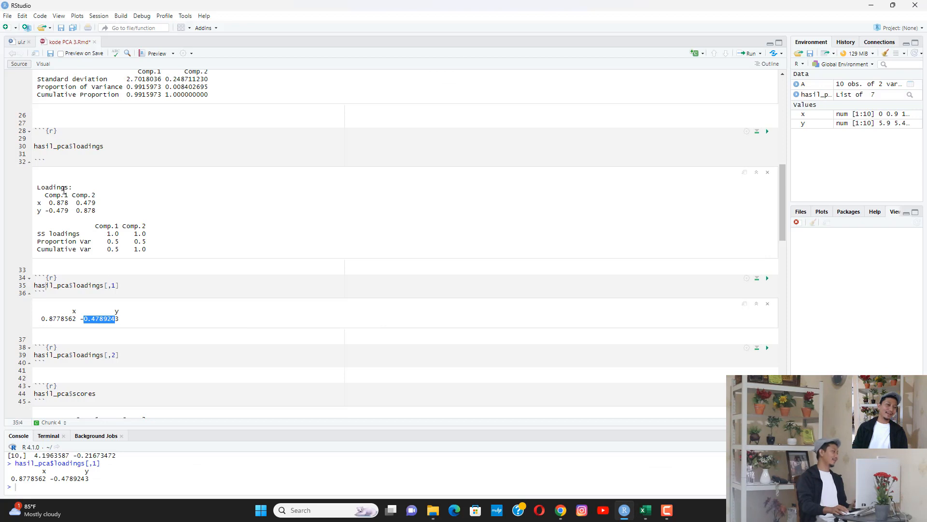
left_click_drag(49, 211, 66, 195)
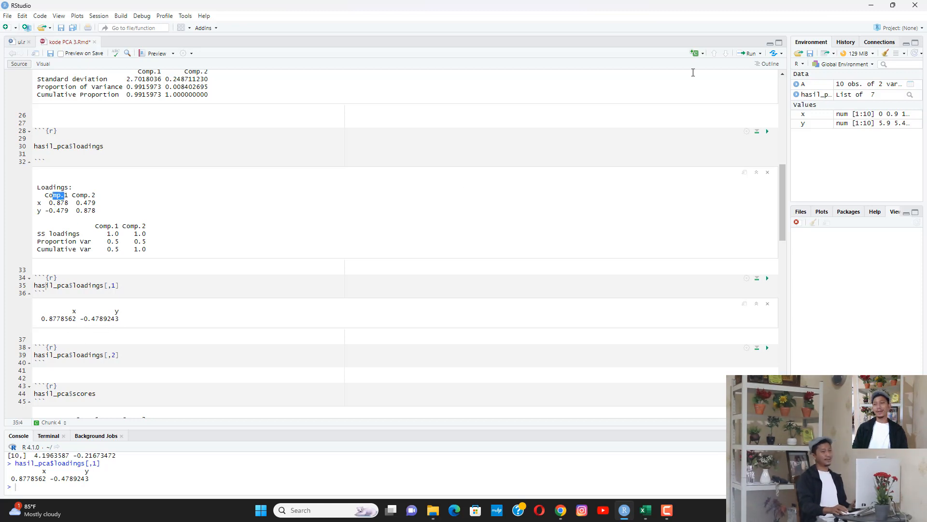
left_click(870, 6)
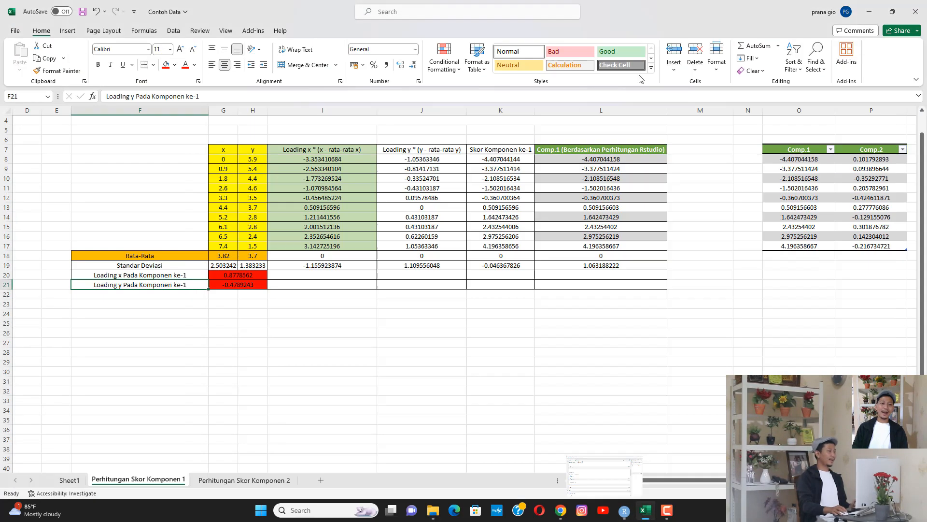
Clear the contents of the Loading x * (x - rata-rata x) column, cells I8:I17, keeping its header
left_click(306, 186)
left_click_drag(303, 150, 305, 240)
left_click(306, 170)
left_click(306, 151)
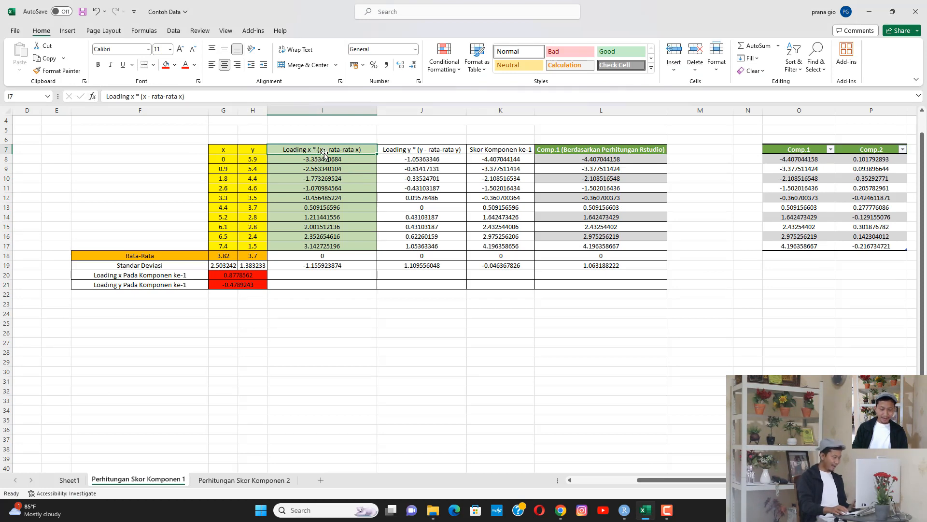
left_click(348, 157)
key("Delete")
key("Down")
key("Delete")
key("Down")
key("Delete")
key("Down")
key("Delete")
key("Down")
key("Delete")
key("Down")
key("Delete")
key("Down")
key("Delete")
key("Down")
key("Delete")
key("Down")
key("F2")
key("Escape")
key("Delete")
key("Down")
key("Delete")
key("ctrl+Up")
key("Down")
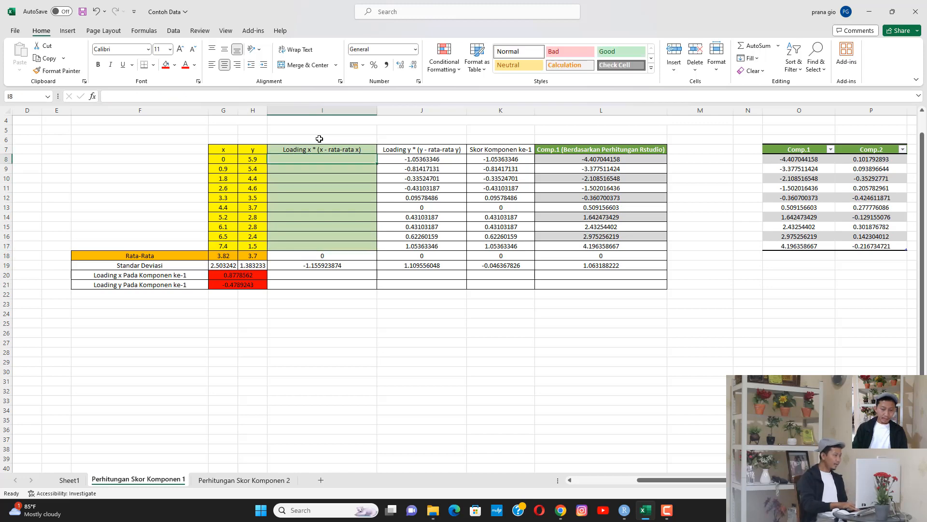
Enter =$G$20 * (G8-$G$18) in I8 and fill the formula down through I17
type("=")
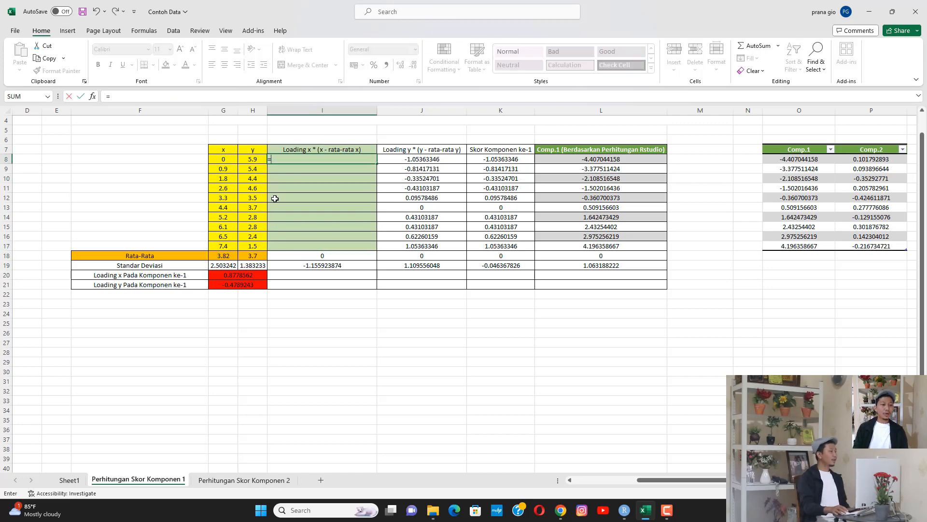
left_click(240, 274)
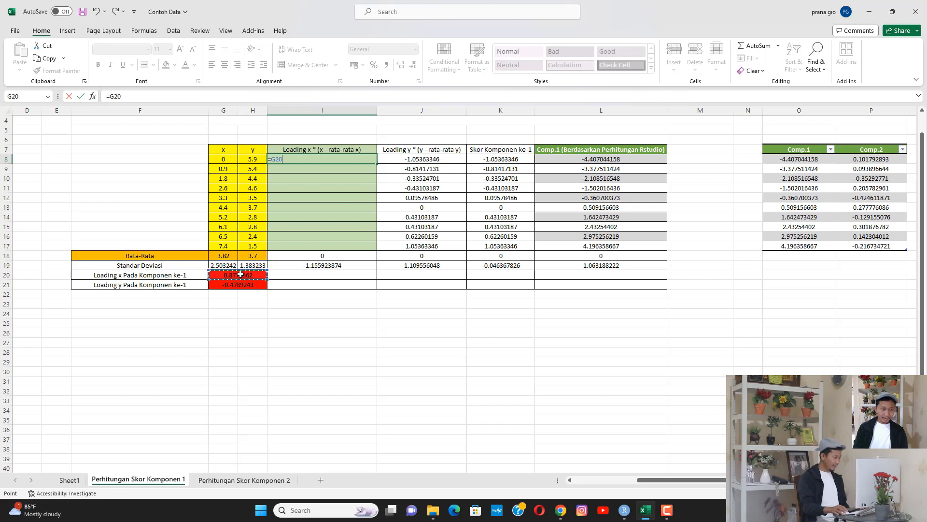
left_click_drag(124, 96, 110, 96)
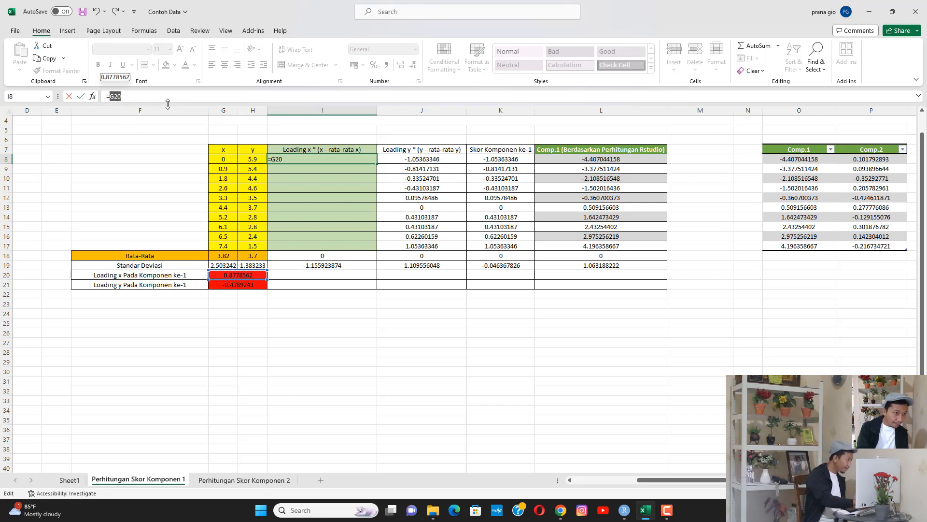
key("F4")
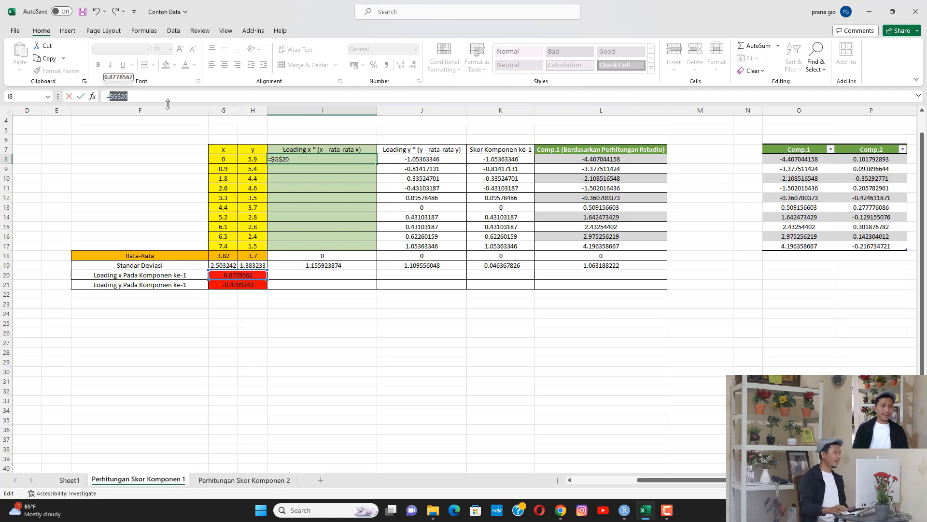
left_click(164, 93)
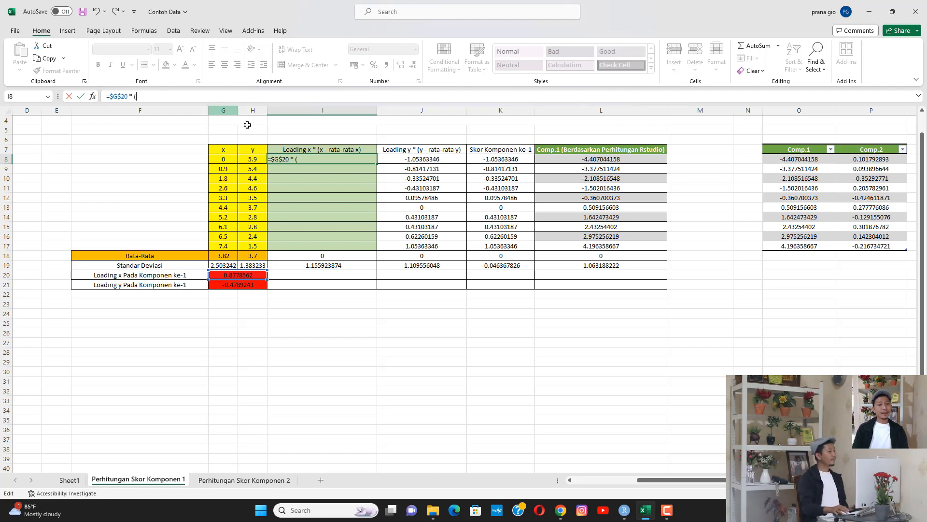
left_click(223, 158)
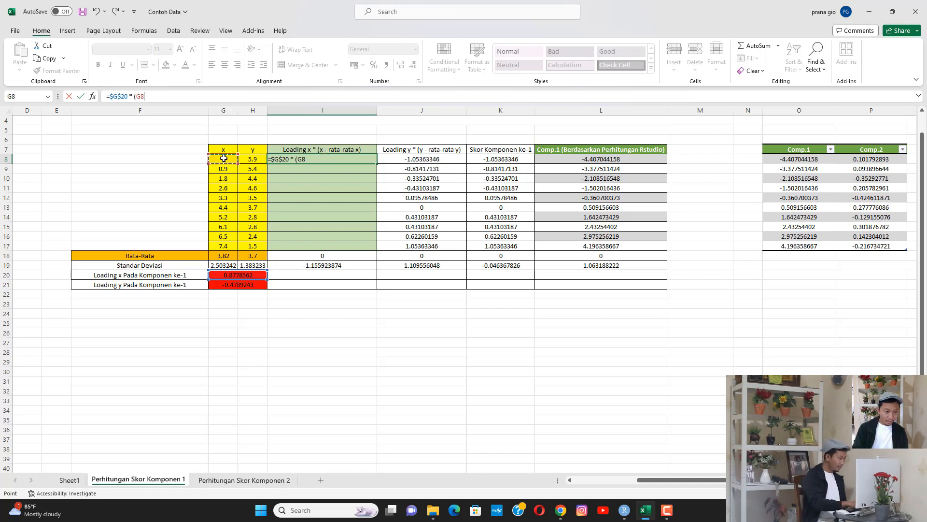
type("-")
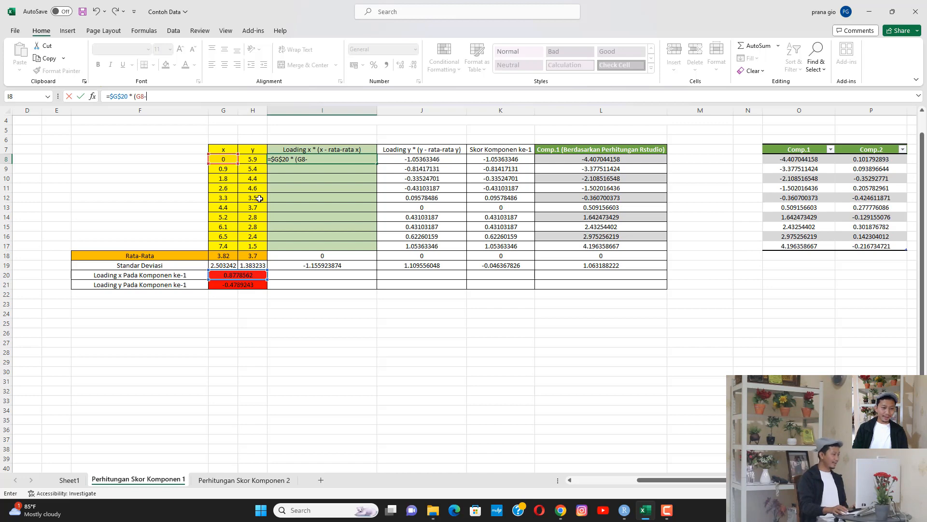
left_click(223, 254)
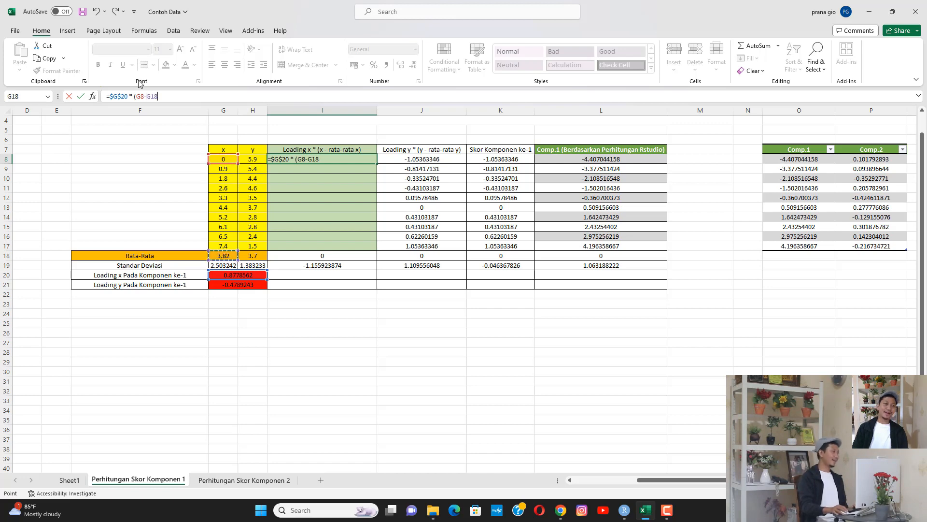
left_click_drag(159, 97, 146, 97)
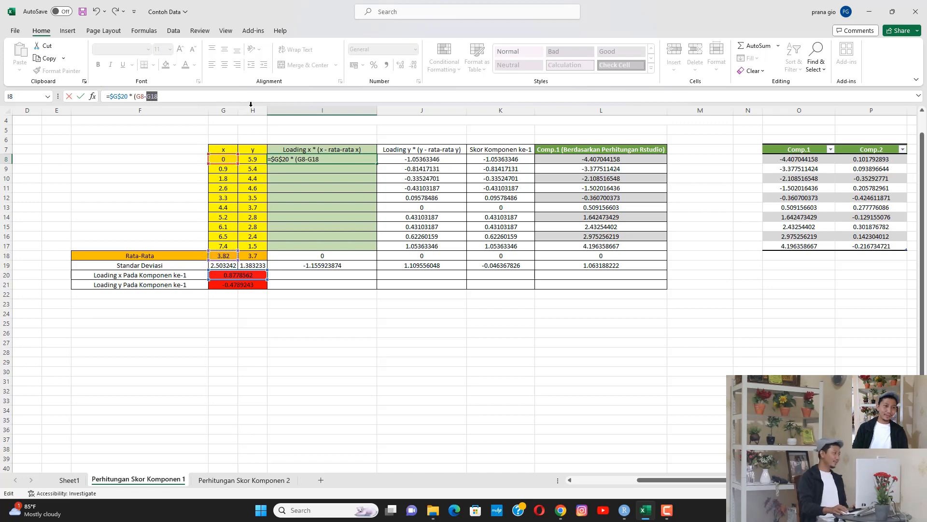
key("F4")
left_click(273, 98)
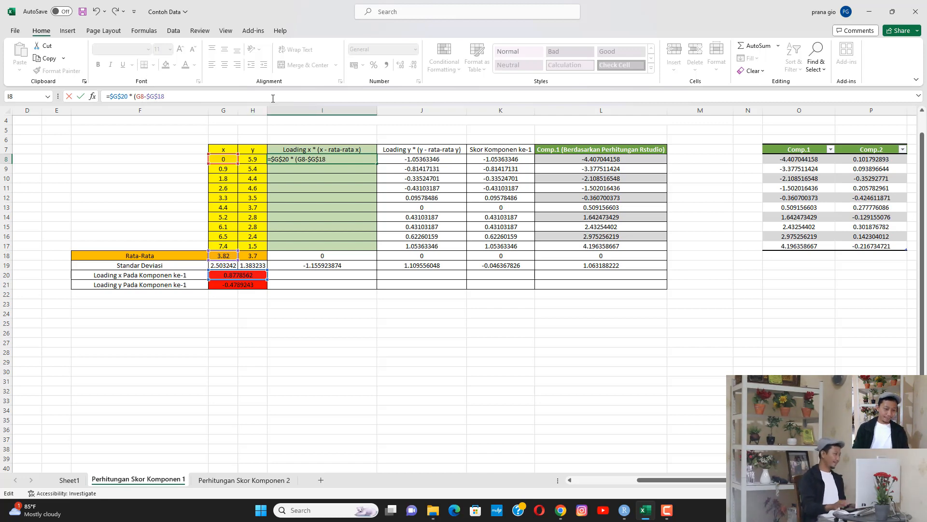
key("Return")
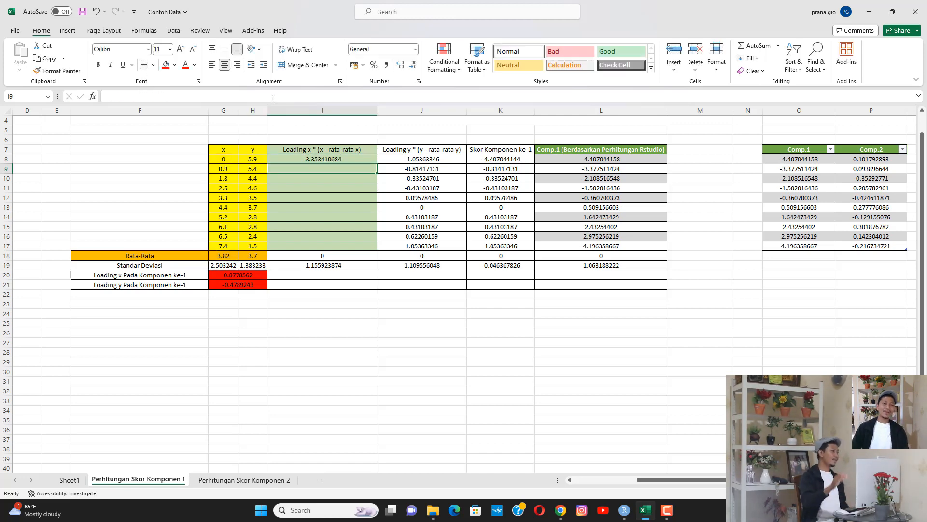
left_click(342, 159)
left_click_drag(378, 165, 377, 248)
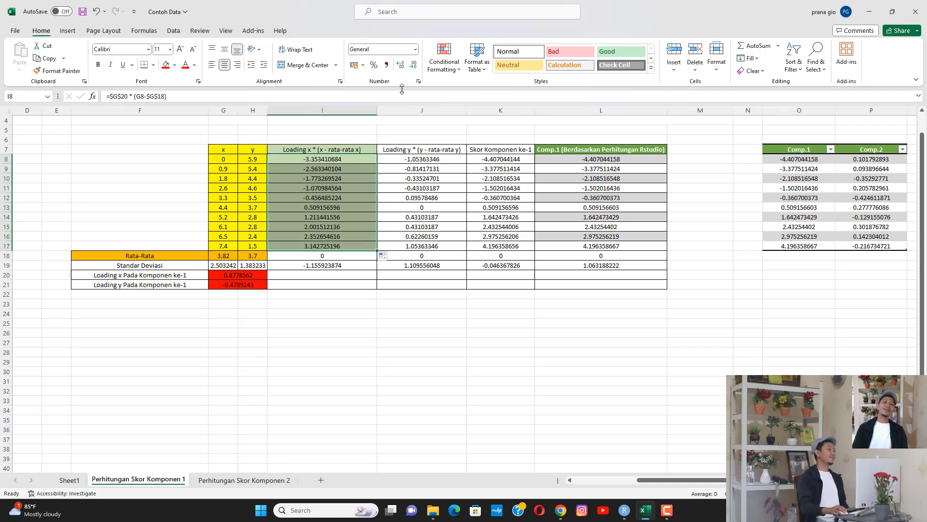
Clear the contents of the Loading y * (y - rata-rata y) column, cells J8:J17, keeping its header
left_click(425, 159)
key("BackSpace")
key("Return")
key("BackSpace")
key("Return")
key("BackSpace")
key("Return")
key("BackSpace")
key("Return")
key("Return")
key("BackSpace")
key("Return")
key("BackSpace")
key("Return")
key("BackSpace")
key("Return")
key("BackSpace")
key("Return")
key("BackSpace")
key("Return")
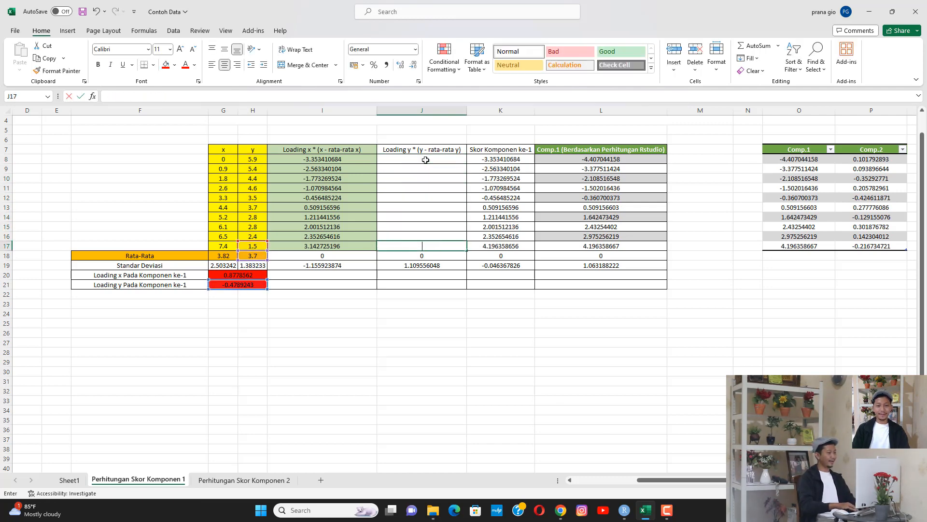
Enter =$G$21 * (H8-$H$18) in J8 and fill the formula down through J17
left_click(425, 159)
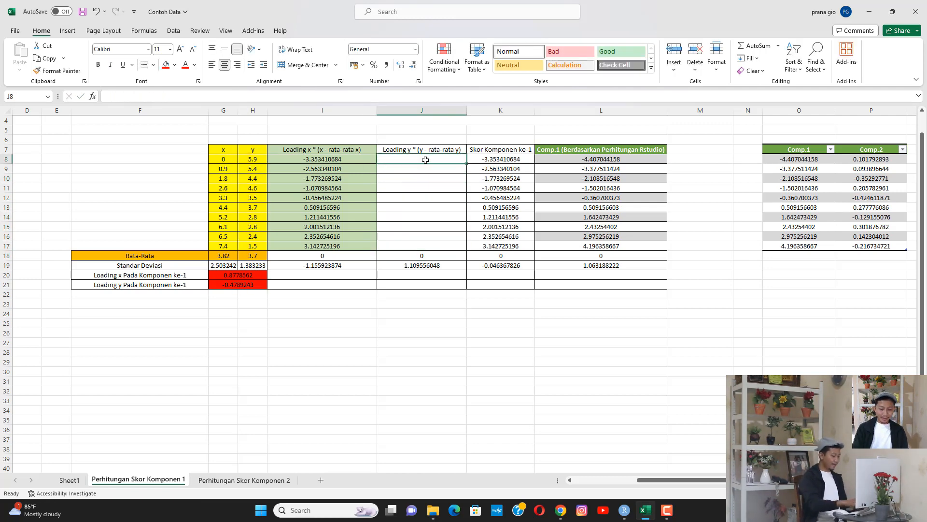
type("=")
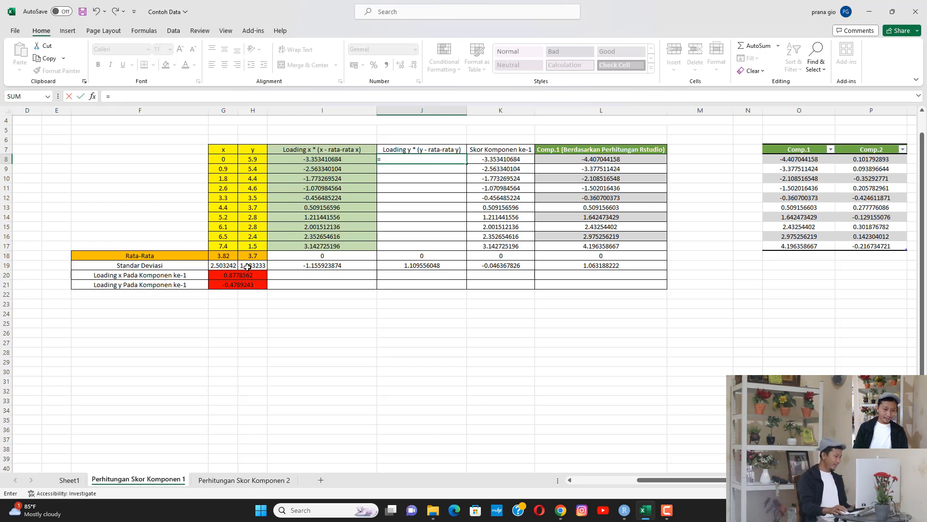
left_click(246, 285)
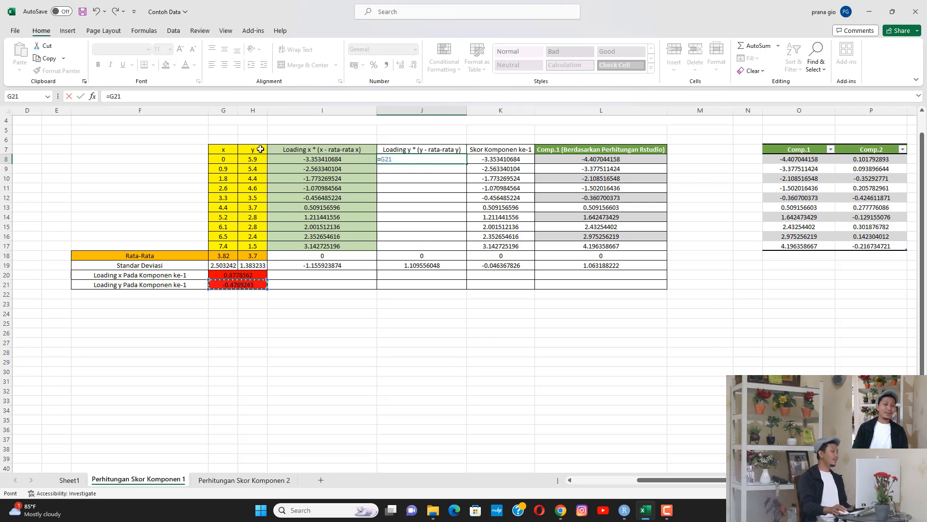
left_click_drag(122, 96, 112, 96)
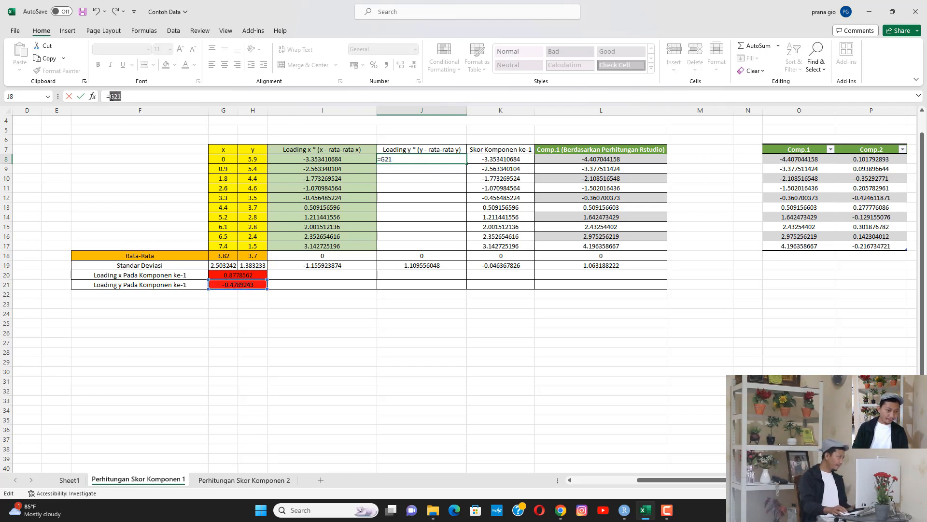
key("F4")
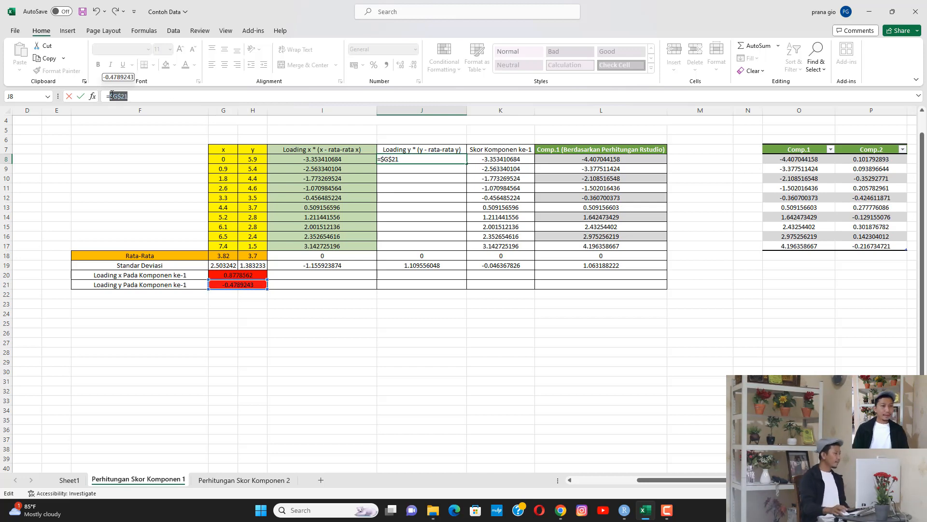
left_click(155, 93)
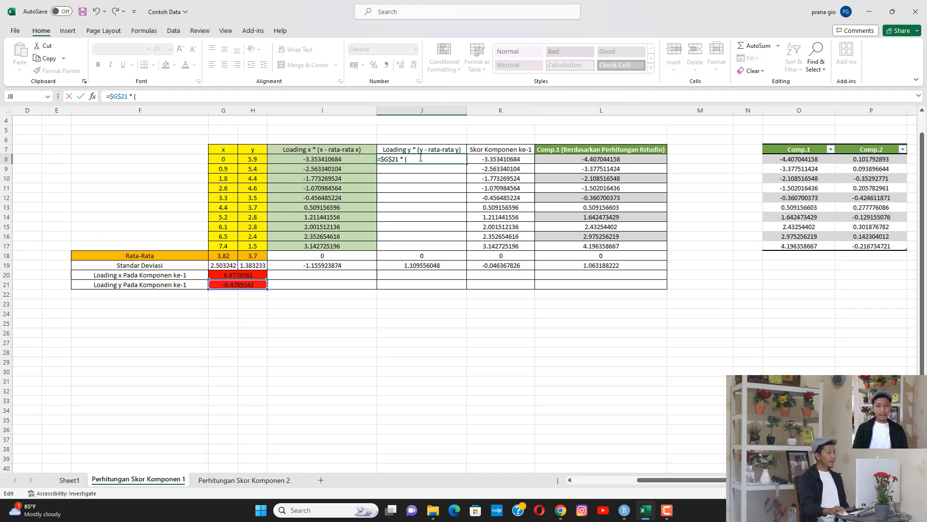
type("* (")
left_click(253, 158)
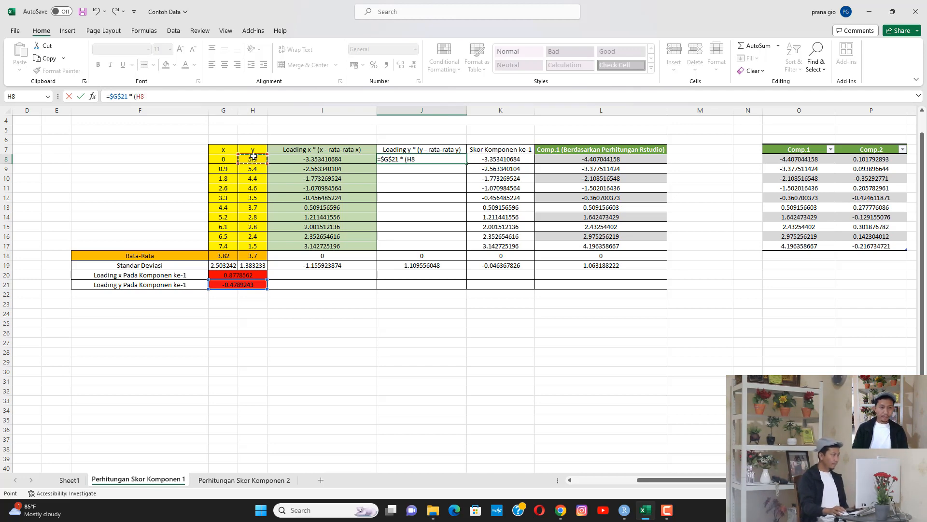
type("-")
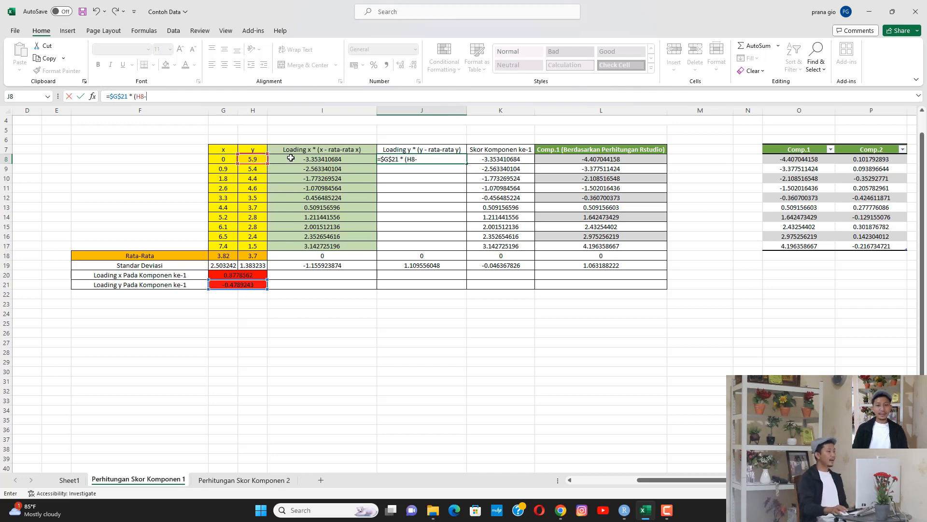
left_click(256, 258)
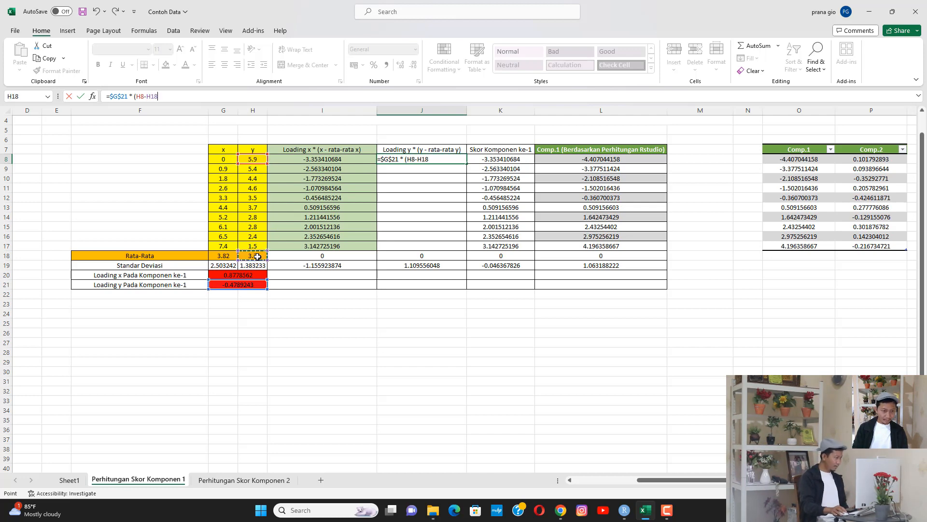
double_click(151, 97)
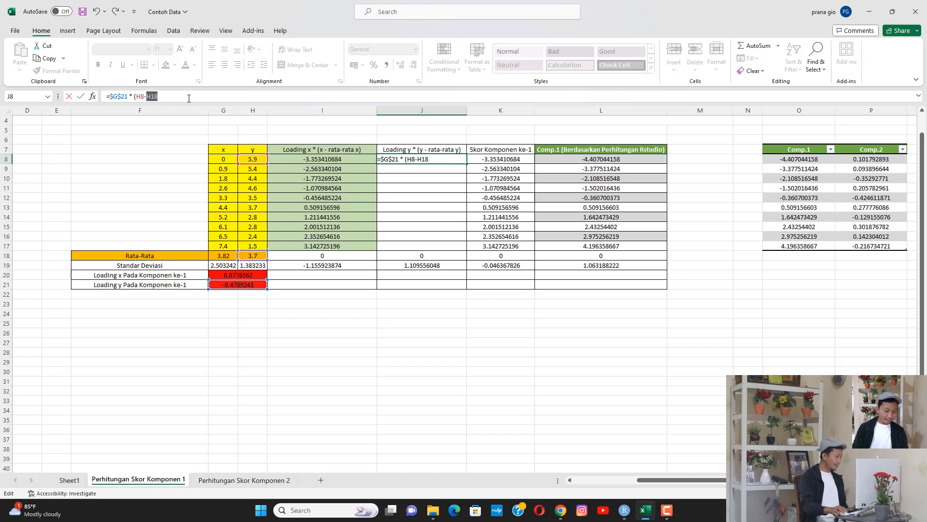
key("F4")
key("Right")
key("Return")
left_click(456, 159)
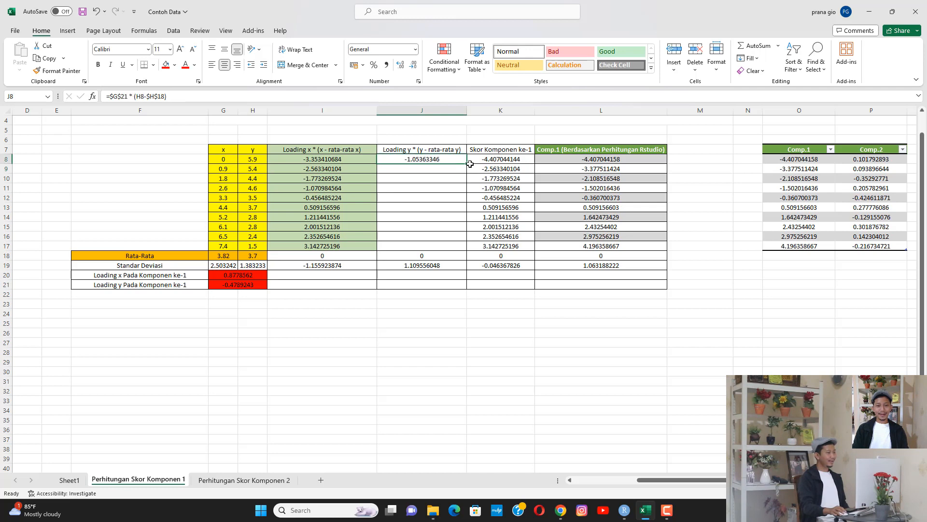
left_click_drag(468, 164, 467, 248)
Shade the Loading y * (y - rata-rata y) column, cells J7:J17, with the standard light green fill
left_click(428, 151)
left_click_drag(429, 158, 431, 246)
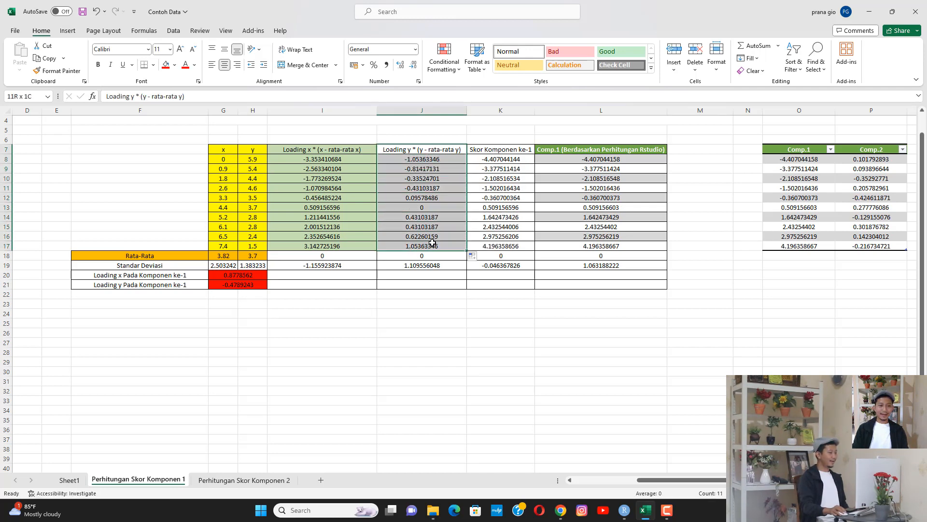
left_click(174, 66)
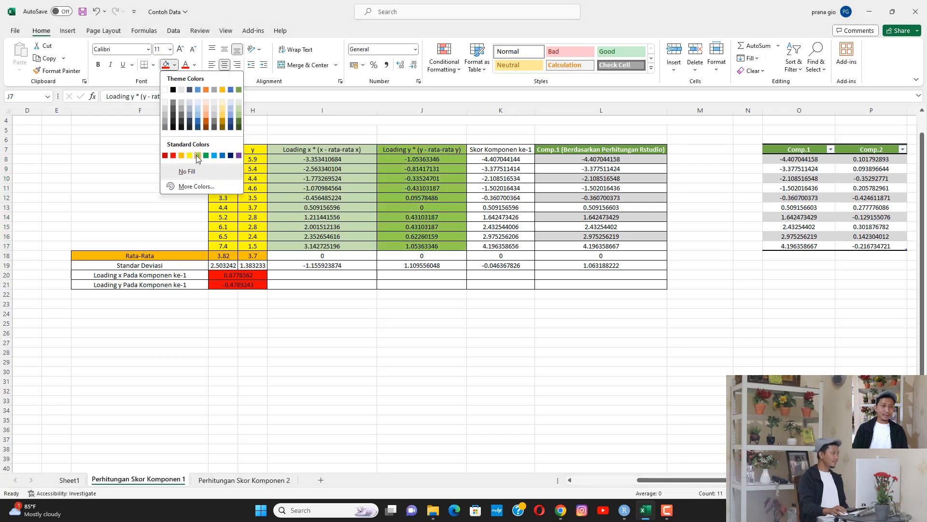
left_click(198, 158)
Clear the contents of the Skor Komponen ke-1 column, cells K8:K17, keeping its header
left_click(513, 155)
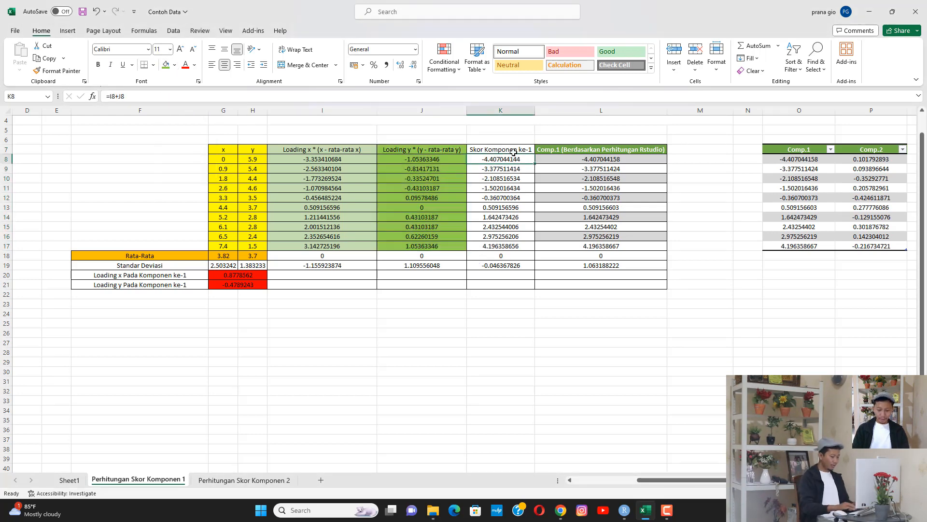
key("Delete")
key("Down")
key("Delete")
key("Down")
key("Delete")
key("Down")
key("Delete")
key("Down")
key("Delete")
key("Down")
key("Delete")
key("Down")
key("Delete")
key("Down")
key("Delete")
key("Down")
key("Delete")
key("Down")
key("Delete")
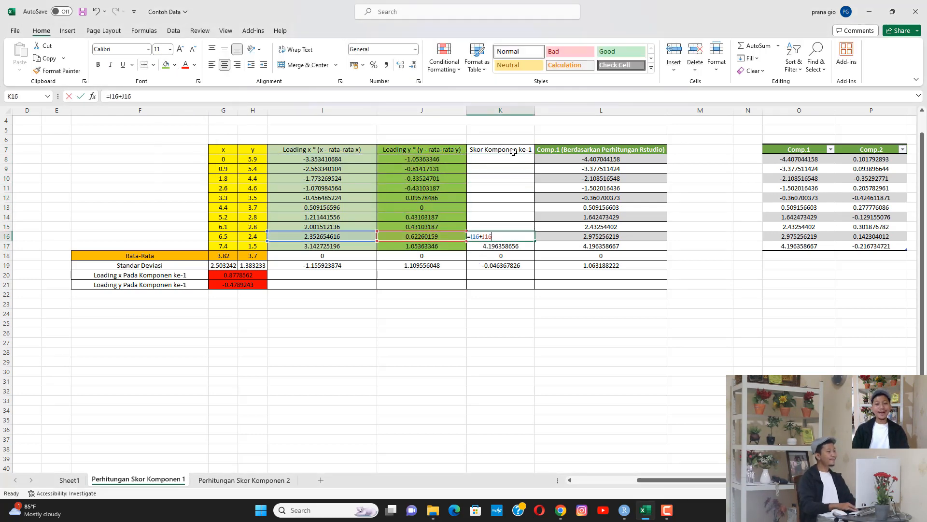
key("Down")
Enter =I8+J8 in K8 and fill the formula down through K17
left_click(505, 180)
left_click(493, 158)
type("=")
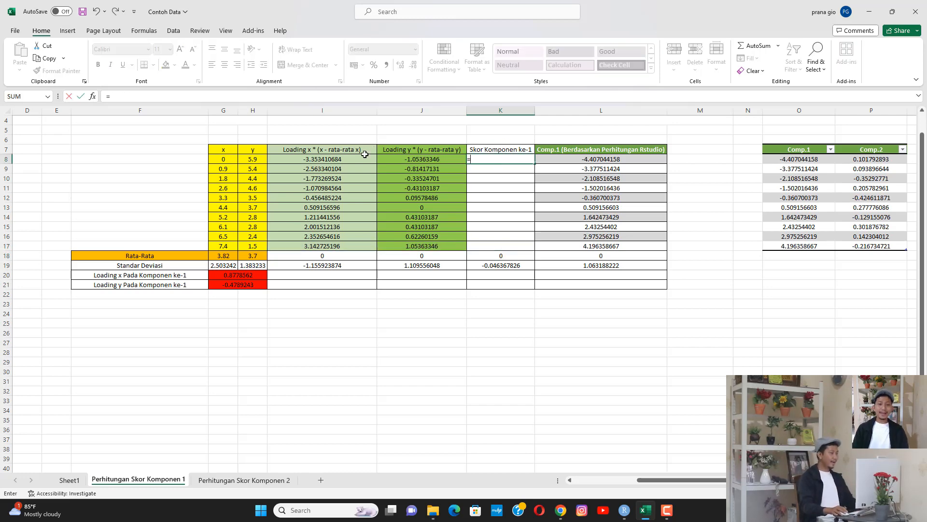
left_click(322, 155)
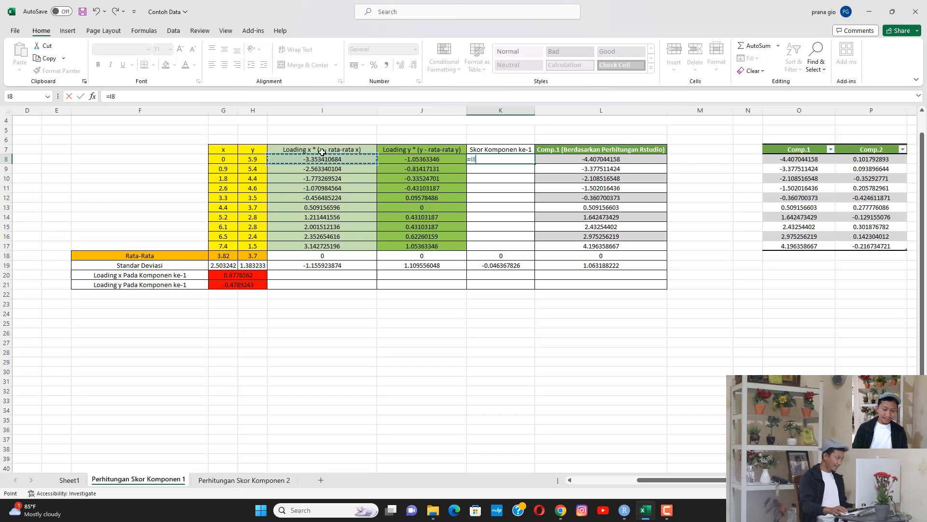
type("+")
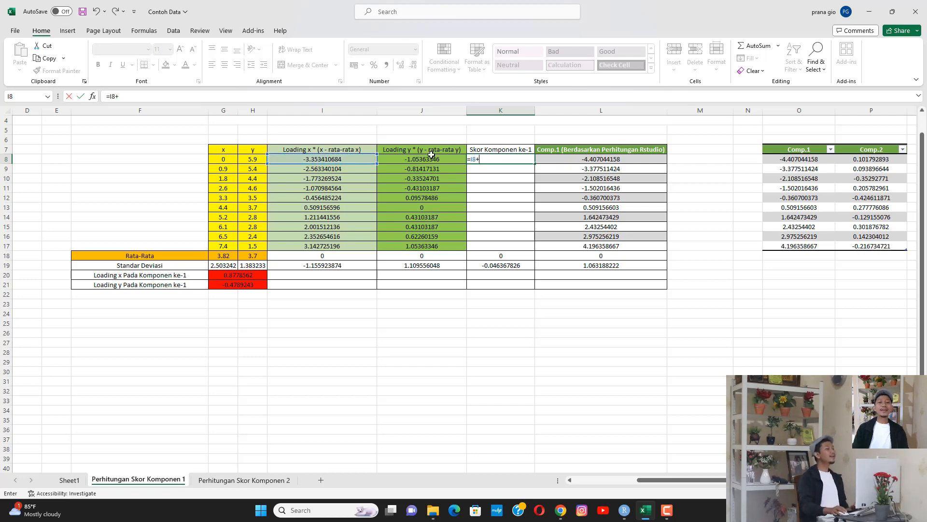
left_click(433, 159)
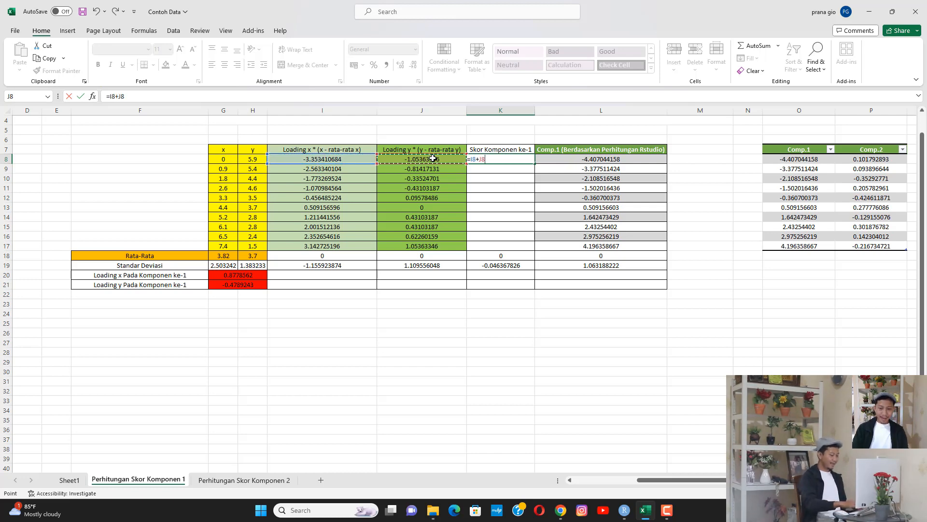
key("Return")
left_click(505, 160)
left_click_drag(534, 164, 537, 247)
left_click(513, 211)
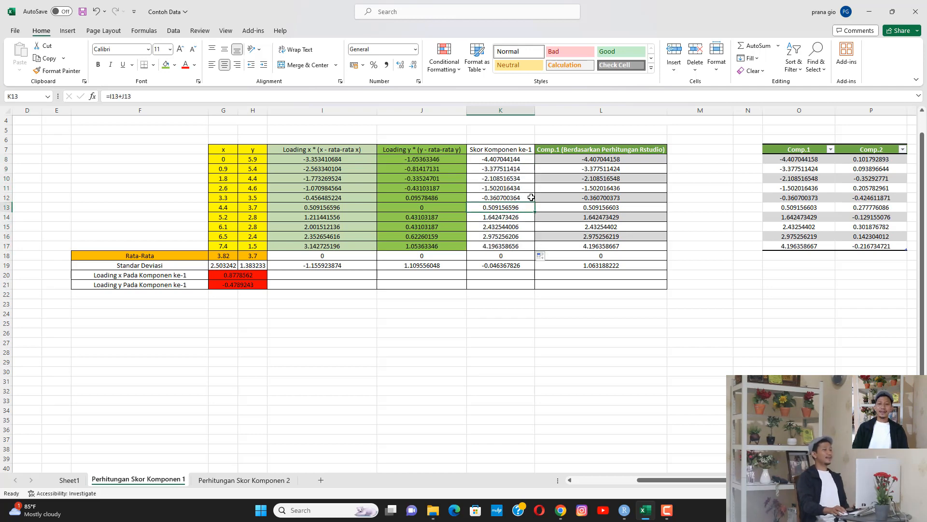
Compare the Skor Komponen ke-1 values with RStudio's Comp.1 scores in the adjacent column, row by row for the first three observations
left_click(603, 148)
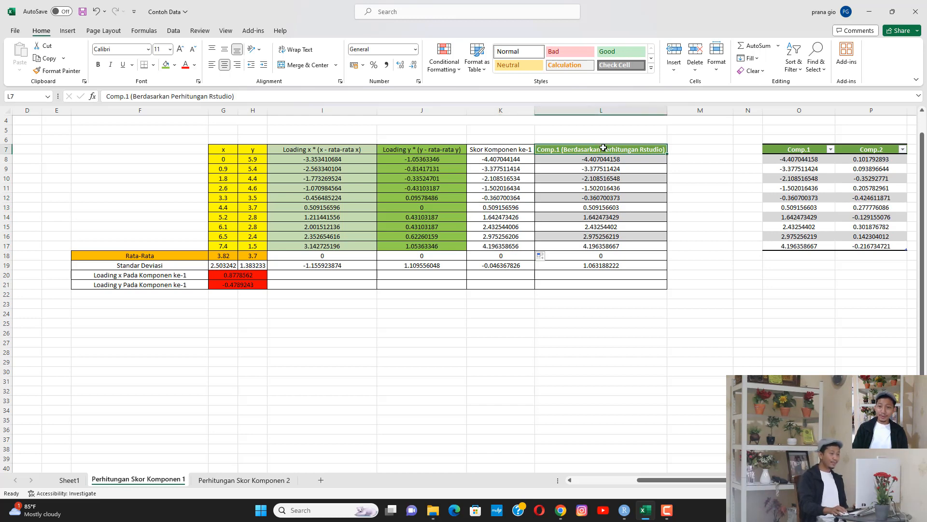
left_click_drag(603, 151, 611, 246)
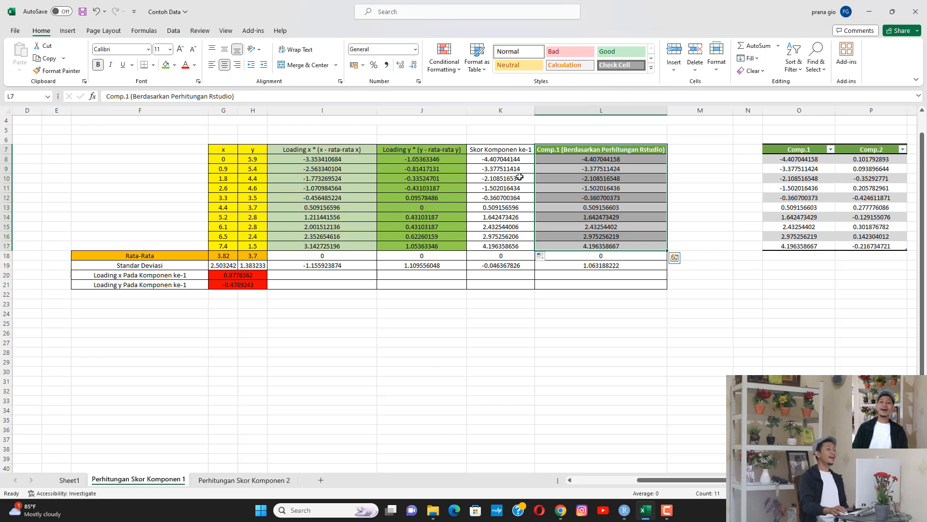
left_click_drag(517, 151, 524, 246)
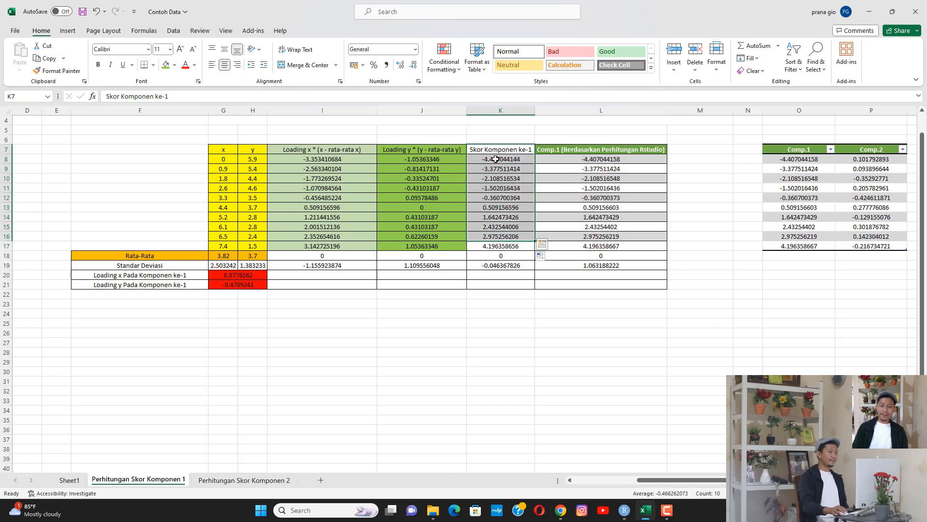
left_click(496, 159)
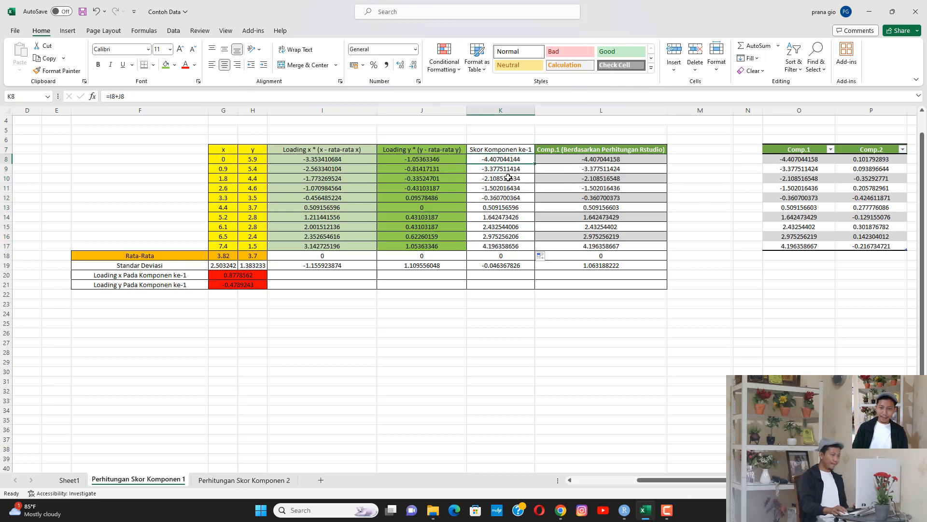
left_click(600, 162)
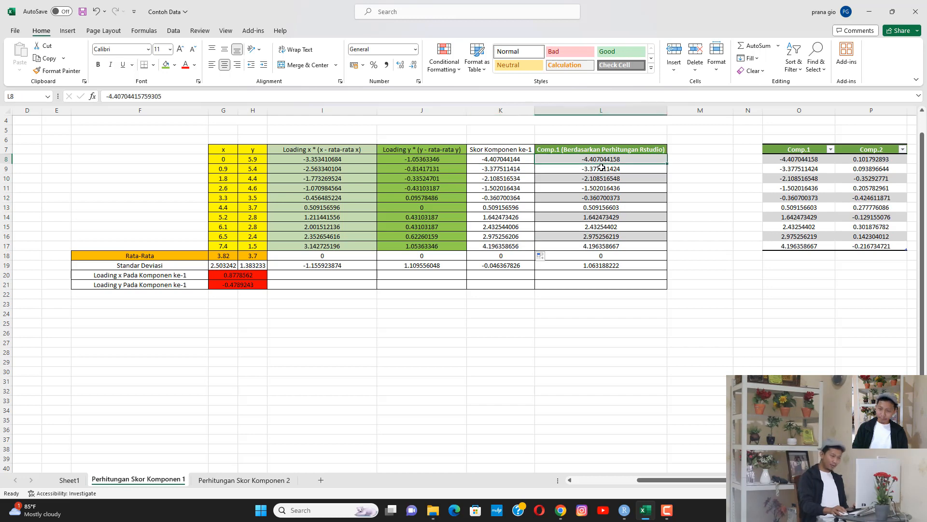
left_click(514, 170)
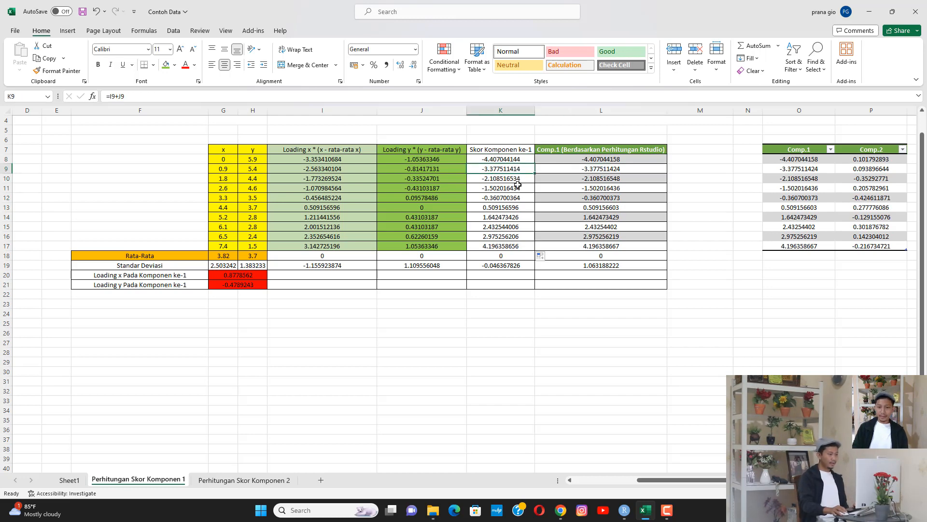
left_click(587, 171)
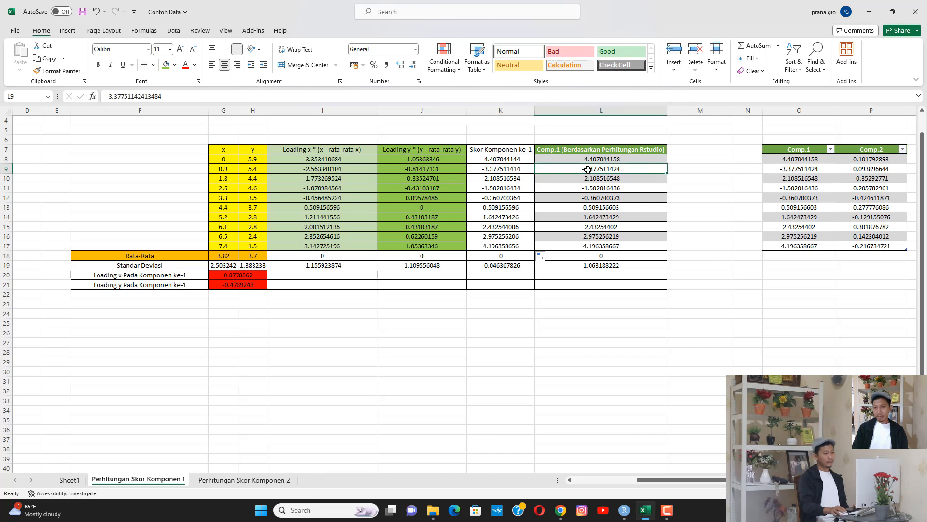
left_click(514, 179)
left_click(593, 180)
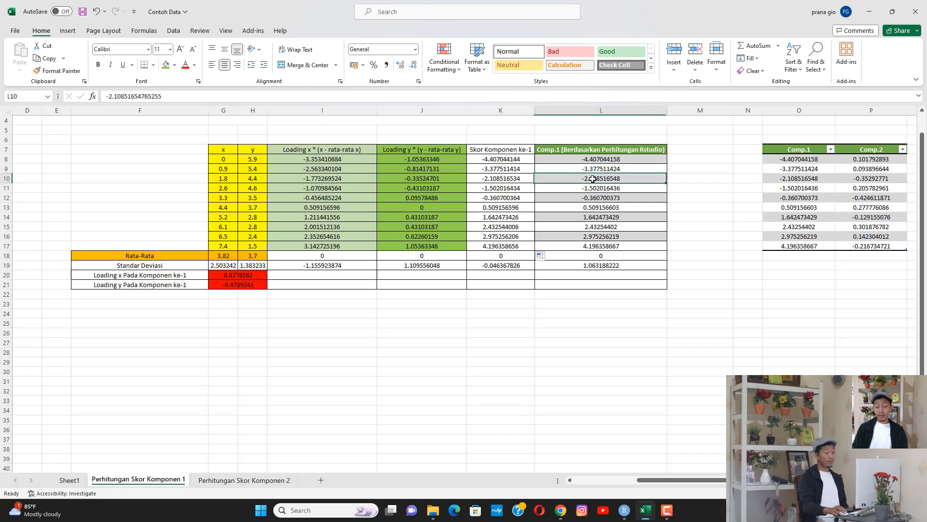
Shade both loading columns and the Skor Komponen ke-1 column, cells I7:K17, with the same light green fill
left_click_drag(303, 150, 480, 249)
left_click(450, 208)
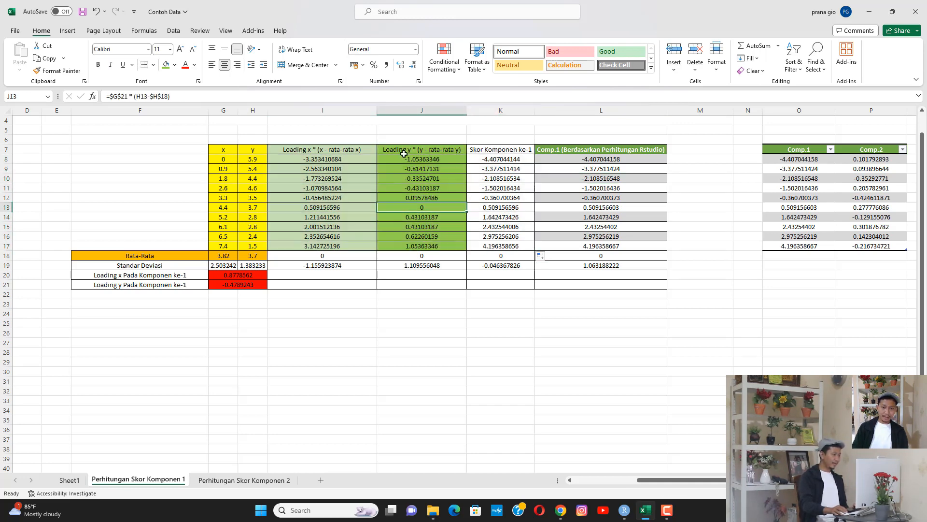
left_click_drag(333, 150, 497, 248)
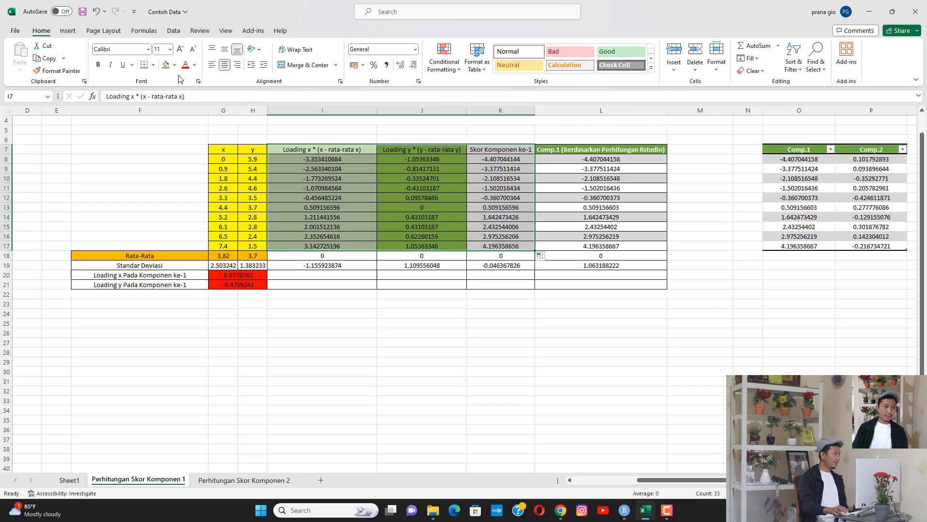
left_click(166, 68)
Shade the Comp.1 (Berdasarkan Perhitungan Rstudio) column, cells L7:L17, light blue and save the workbook
left_click_drag(601, 149, 607, 248)
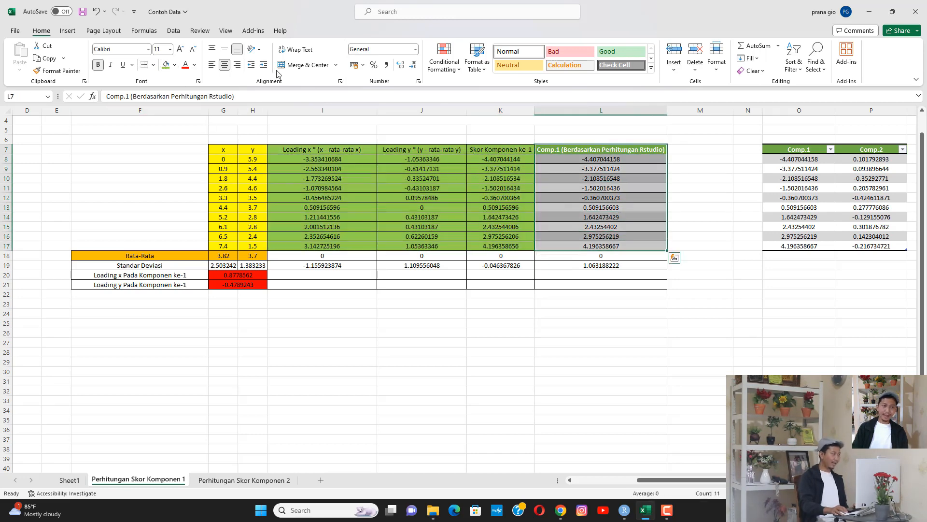
left_click(174, 65)
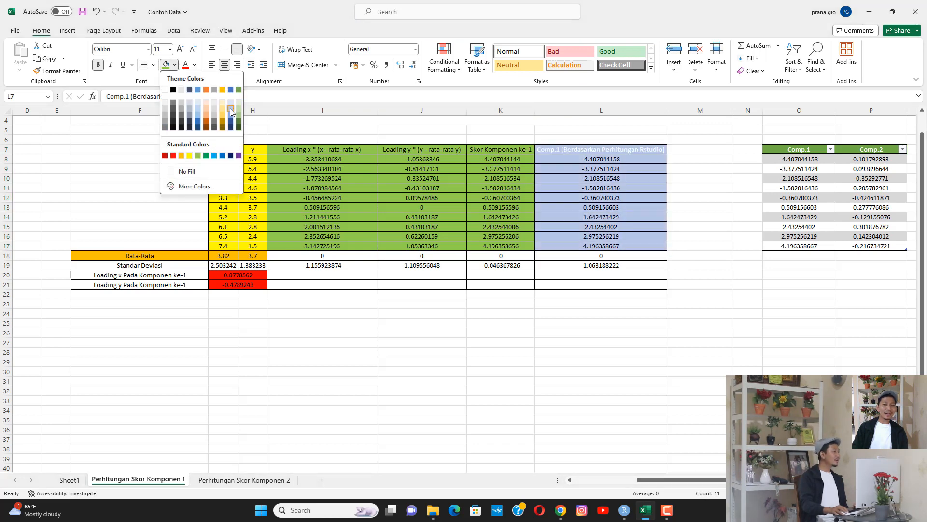
left_click(229, 108)
left_click(552, 210)
key("ctrl+s")
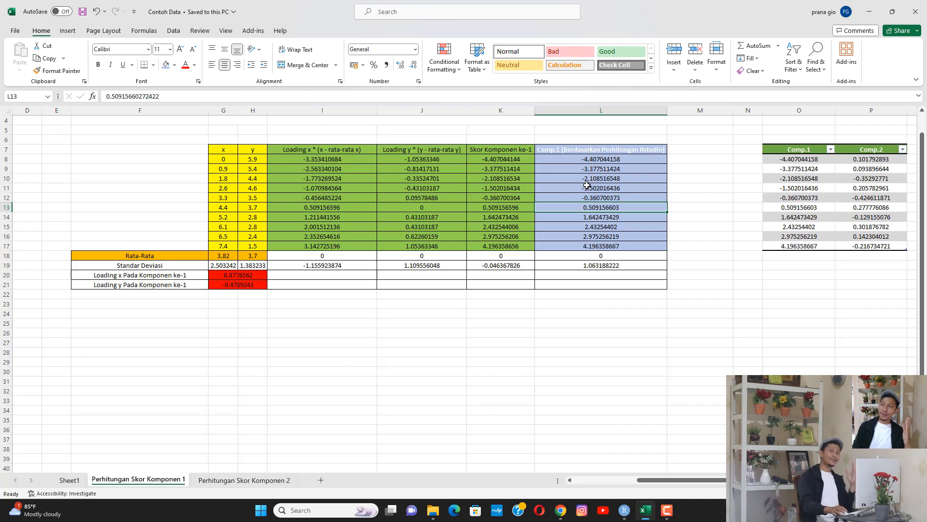
Switch to the Perhitungan Skor Komponen 2 sheet and inspect the Loading x * (x - rata-rata x) formula in I8
left_click_drag(597, 150, 608, 245)
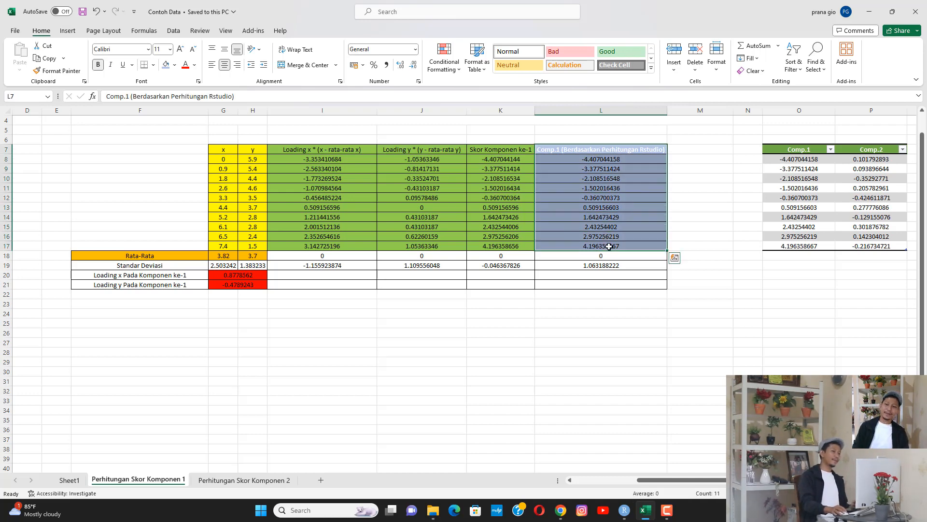
left_click(272, 481)
left_click(334, 170)
left_click(326, 159)
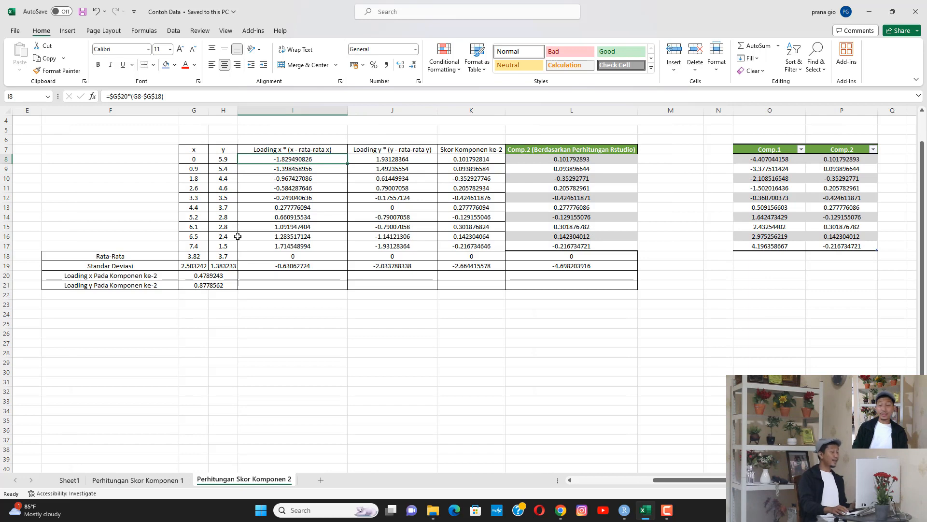
Inspect the first RStudio Comp.2 score in L8 and the Loading x Pada Komponen ke-2 value in row 20
left_click(597, 161)
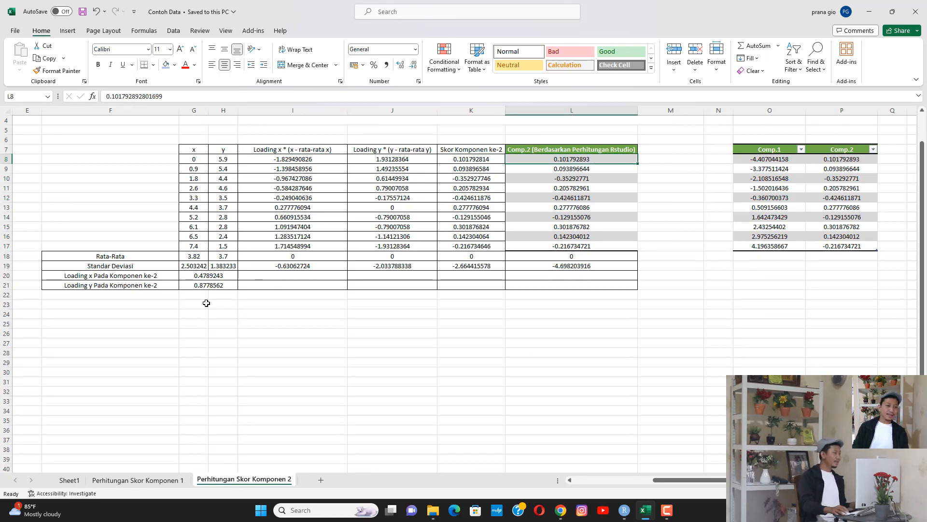
left_click(108, 274)
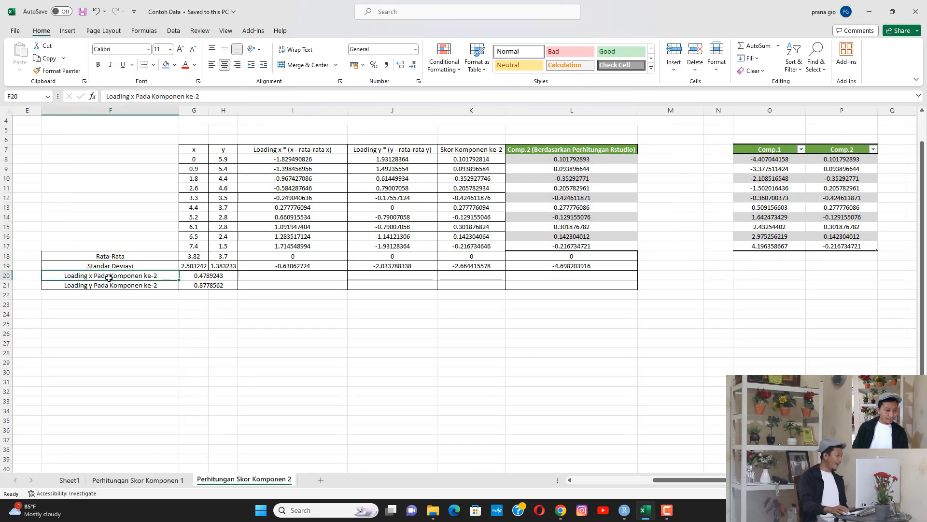
left_click(216, 279)
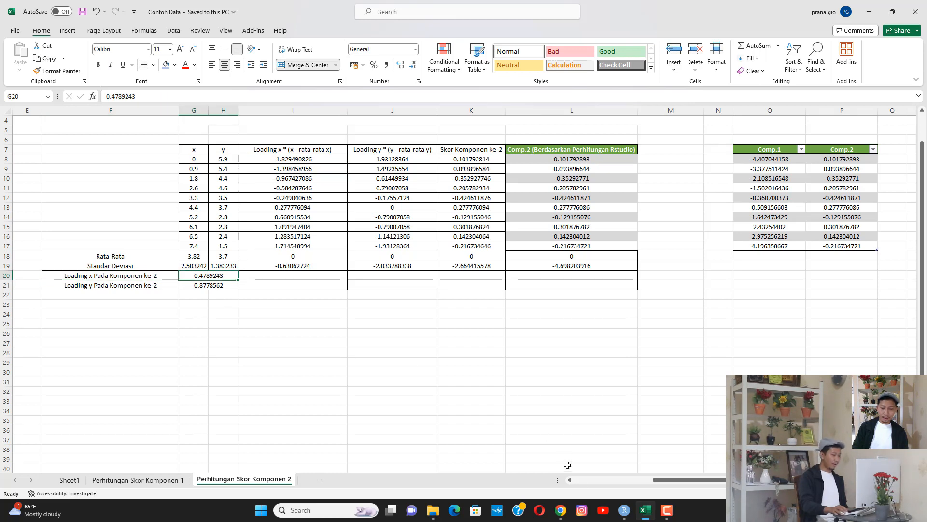
Switch to RStudio and run the hasil_pca$loadings[,2] chunk to print the second component's loadings at full precision
left_click(624, 510)
left_click_drag(76, 202, 97, 202)
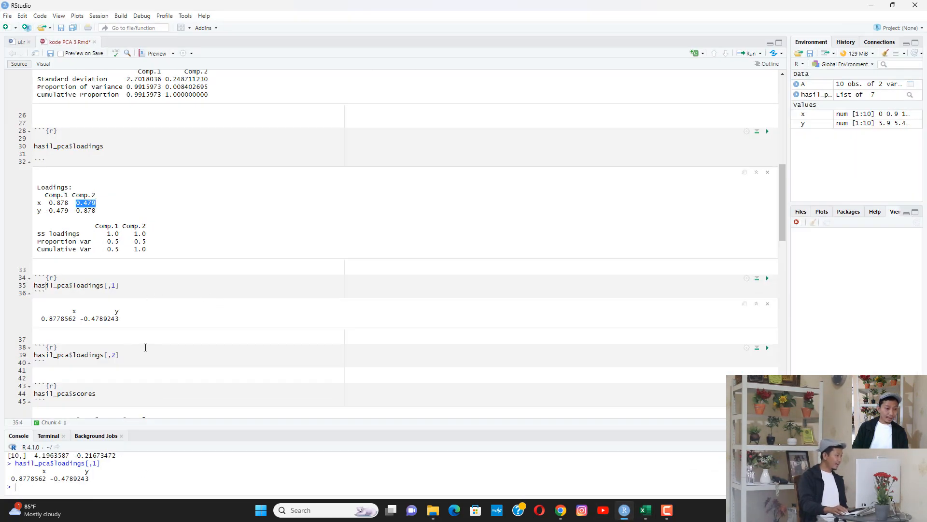
scroll(146, 347, "down", 1)
left_click(768, 318)
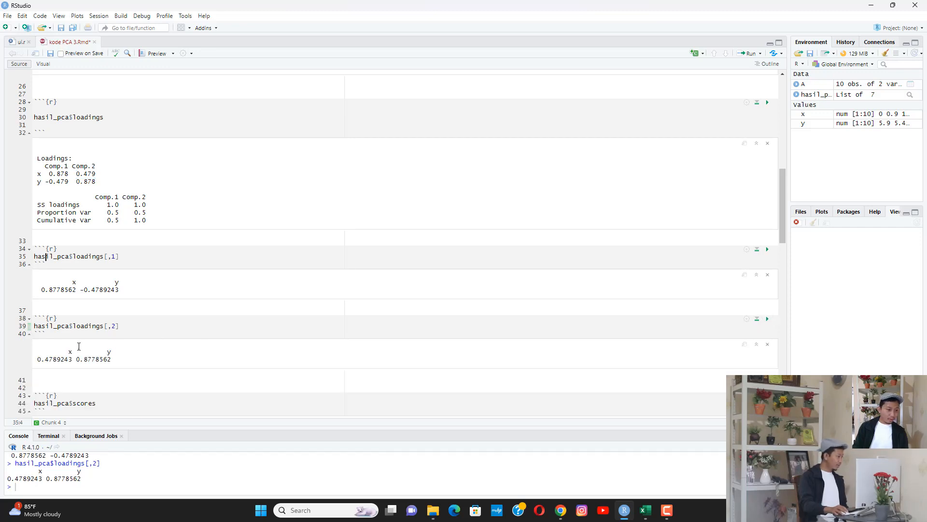
Compare the x and y loadings printed for the second component with the rounded Comp.2 column in the Loadings table
left_click_drag(54, 358, 69, 358)
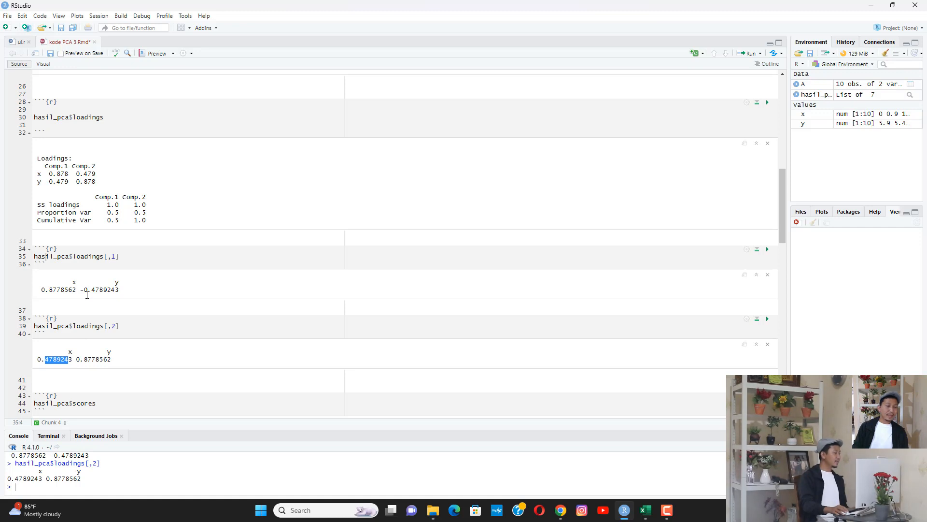
left_click(74, 166)
left_click_drag(80, 182, 92, 183)
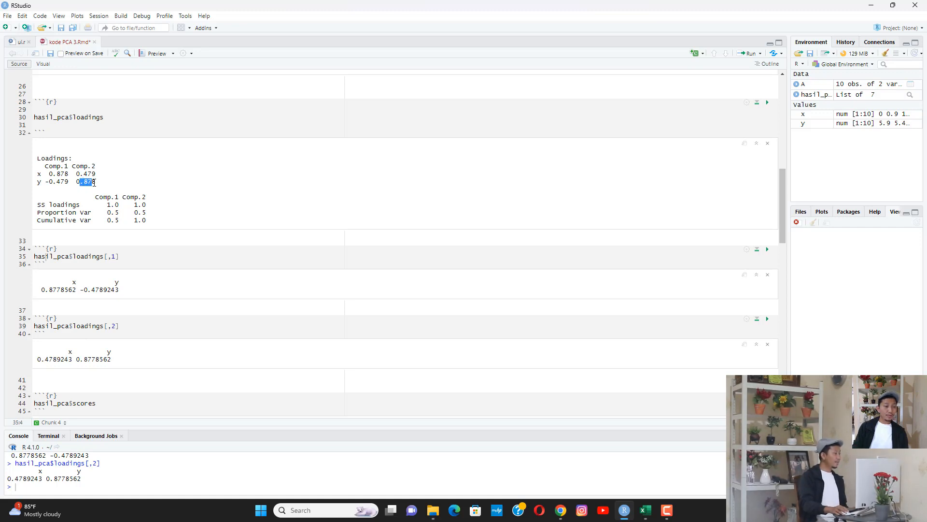
left_click_drag(76, 359, 115, 361)
Return to Excel and shade the two second-component loading values, cells G20:H21, light blue
left_click(645, 510)
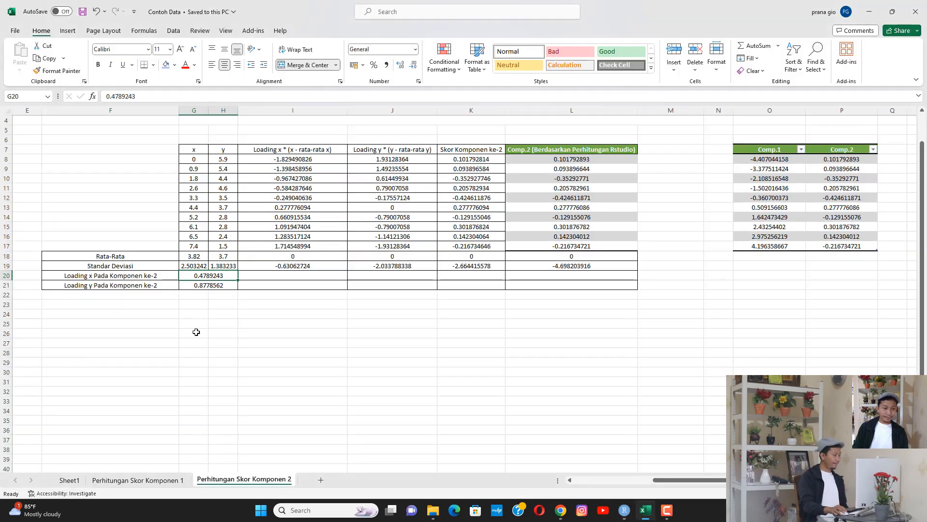
left_click(171, 277)
left_click_drag(171, 278, 193, 285)
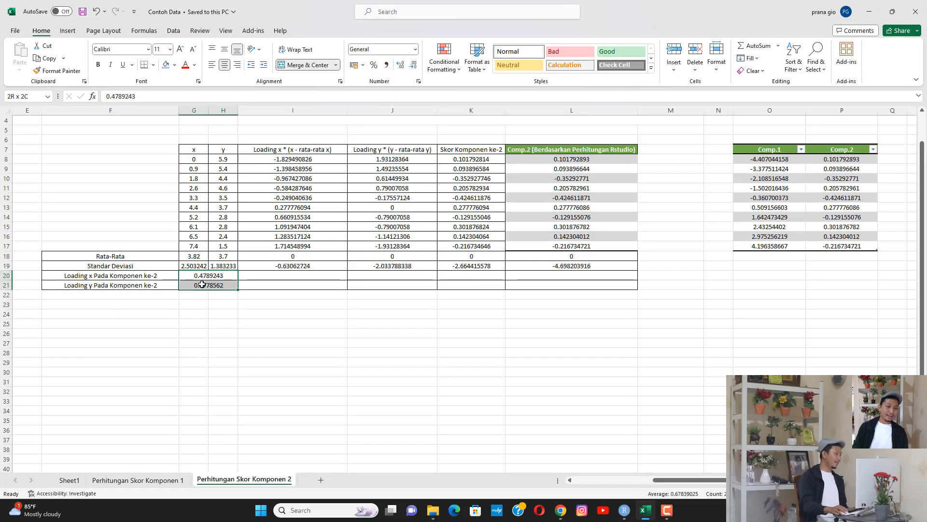
left_click(166, 65)
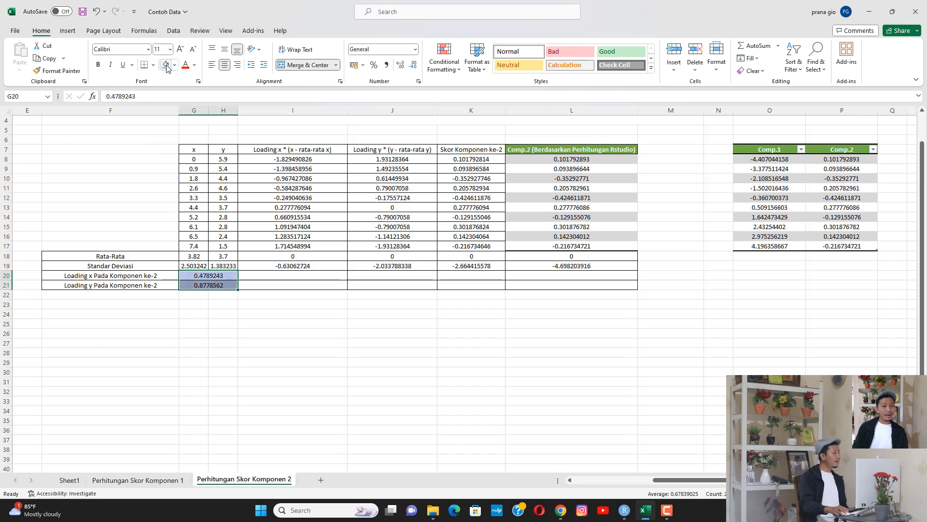
left_click(269, 332)
Review the Loading x and Loading y product columns and shade the Skor Komponen ke-2 column, cells K7:K17, light blue
left_click_drag(276, 158, 285, 257)
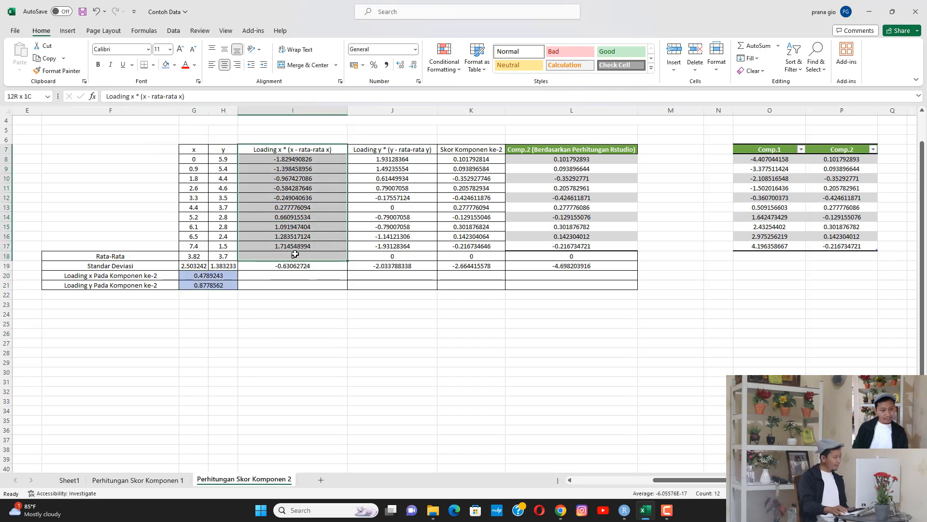
left_click_drag(416, 161, 414, 219)
left_click_drag(472, 151, 480, 246)
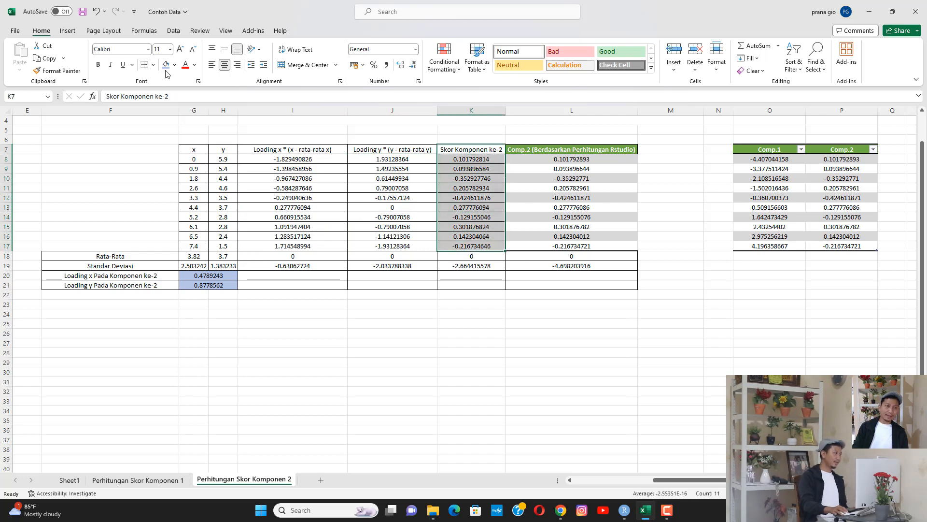
Shade the Comp.2 (Berdasarkan Perhitungan Rstudio) column, cells L7:L17, light green
left_click_drag(575, 150, 577, 246)
left_click(177, 64)
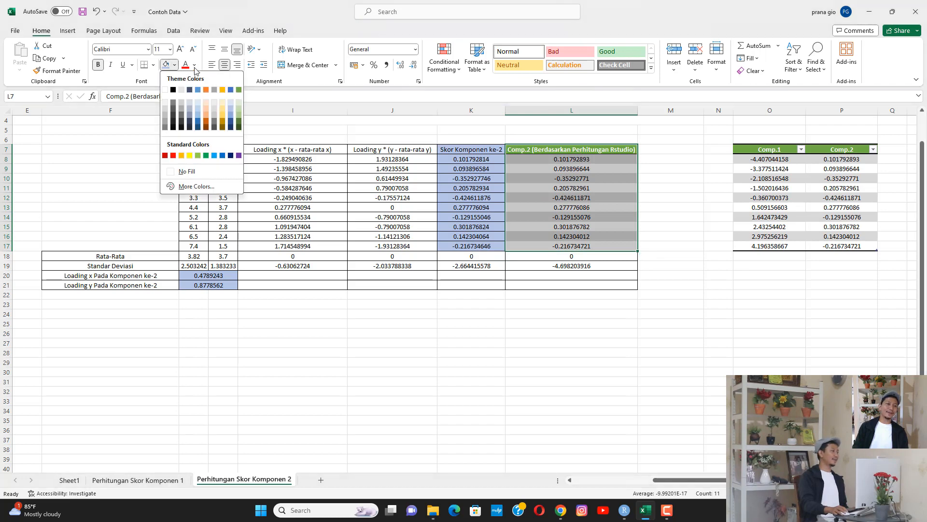
left_click(231, 105)
left_click(557, 167)
Compare the Skor Komponen ke-2 values with RStudio's Comp.2 scores in the adjacent column and save the workbook
left_click_drag(471, 150, 471, 236)
left_click_drag(536, 148, 543, 195)
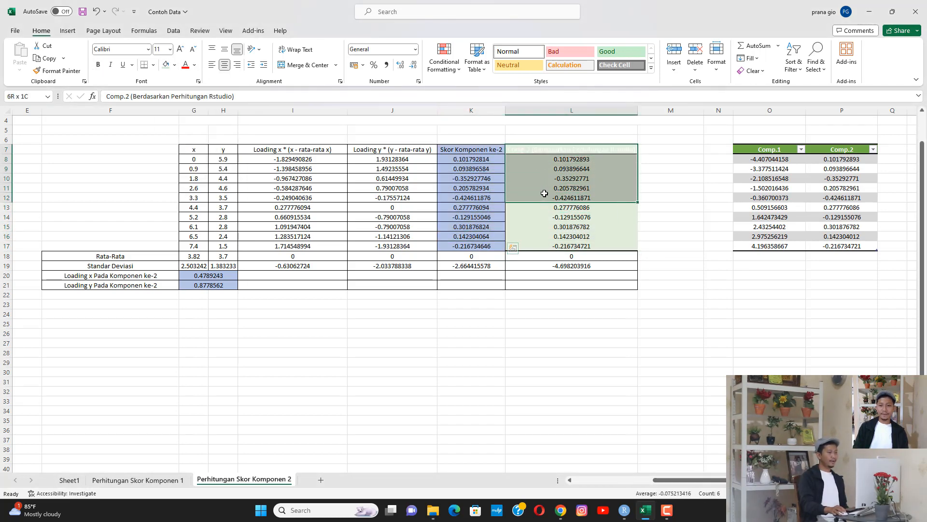
left_click(483, 178)
left_click(485, 227)
left_click(544, 236)
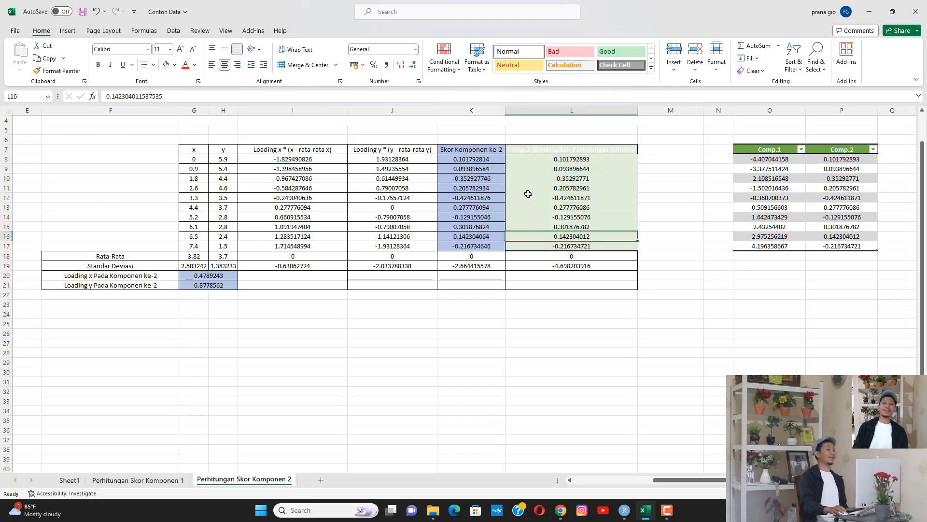
key("ctrl+s")
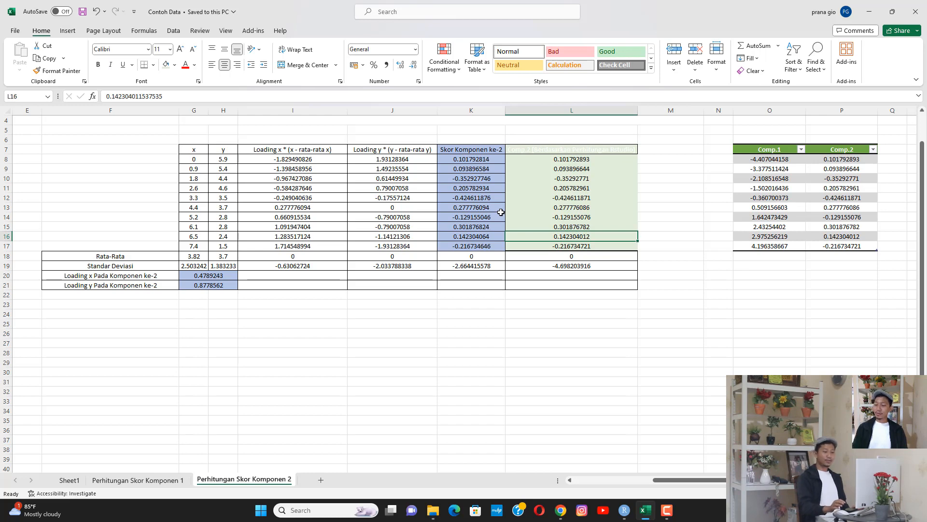
left_click(667, 510)
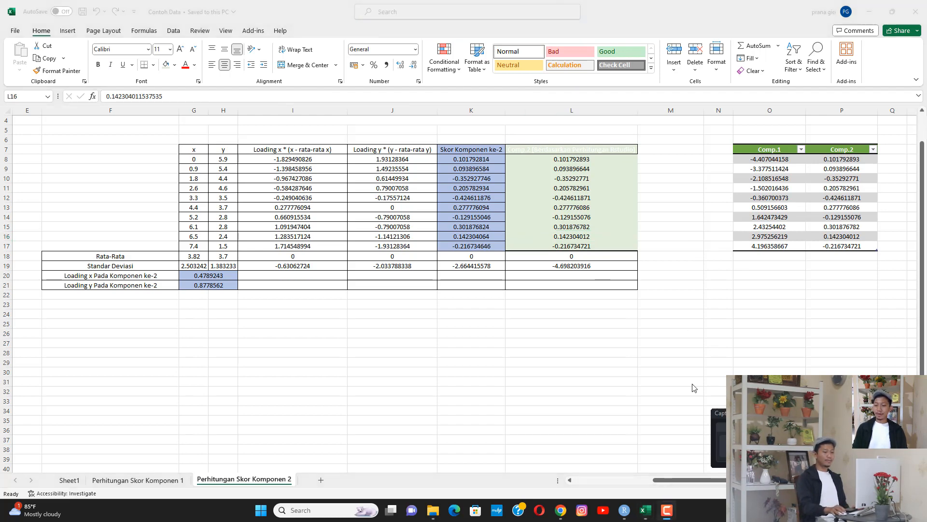